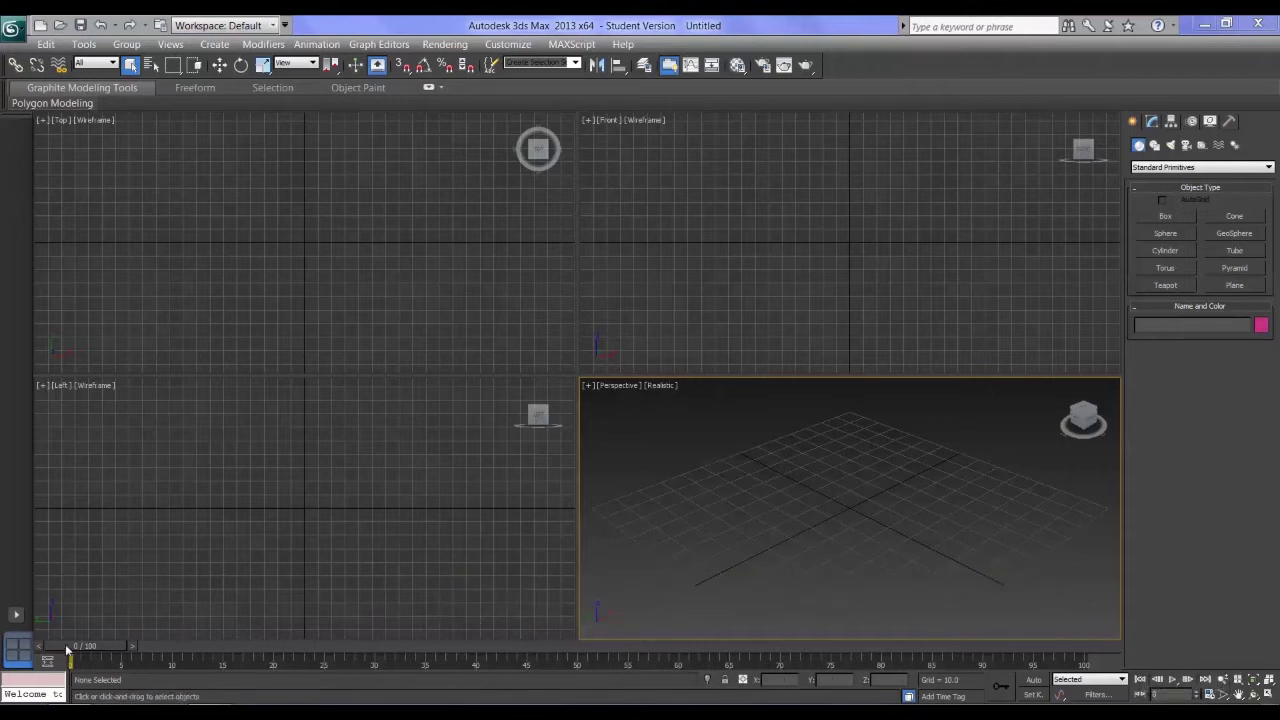
Scrub the time slider to about frames 31 and 9, then back to frame 0.
{"action": "mouse_move", "coordinate": [68, 650]}
{"action": "left_mouse_down"}
{"action": "mouse_move", "coordinate": [520, 662]}
{"action": "mouse_move", "coordinate": [91, 647]}
{"action": "left_mouse_up"}
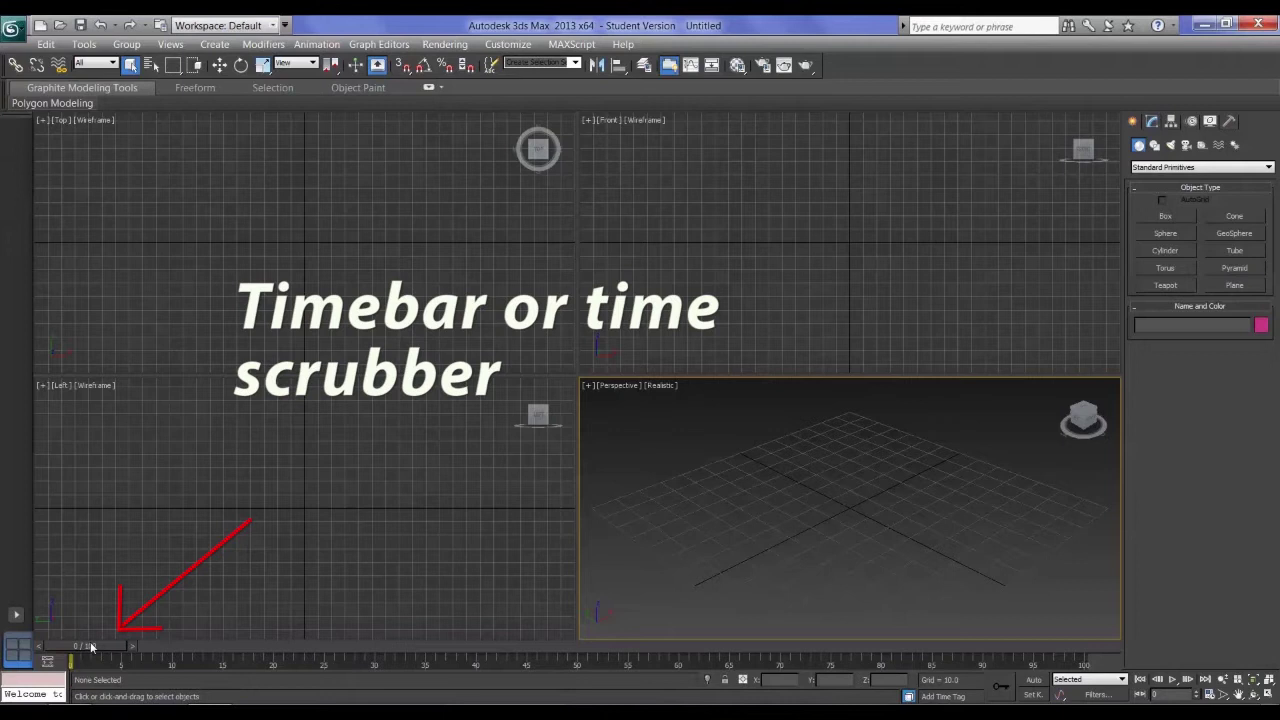
{"action": "left_click_drag", "start_coordinate": [90, 648], "coordinate": [328, 660]}
{"action": "key", "text": "q"}
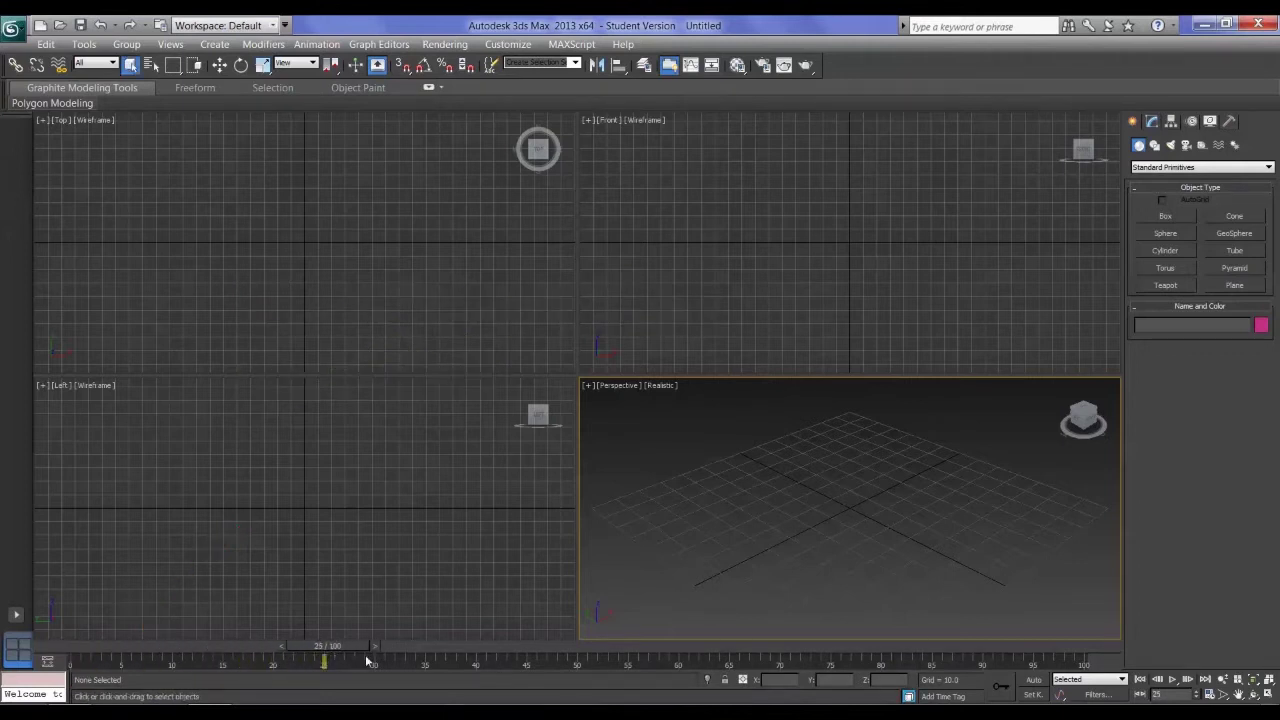
{"action": "left_click", "coordinate": [1156, 694]}
{"action": "left_click_drag", "start_coordinate": [336, 648], "coordinate": [41, 628]}
{"action": "key", "text": "q"}
Set the current frame to 20 in the current-frame field.
{"action": "double_click", "coordinate": [1171, 692]}
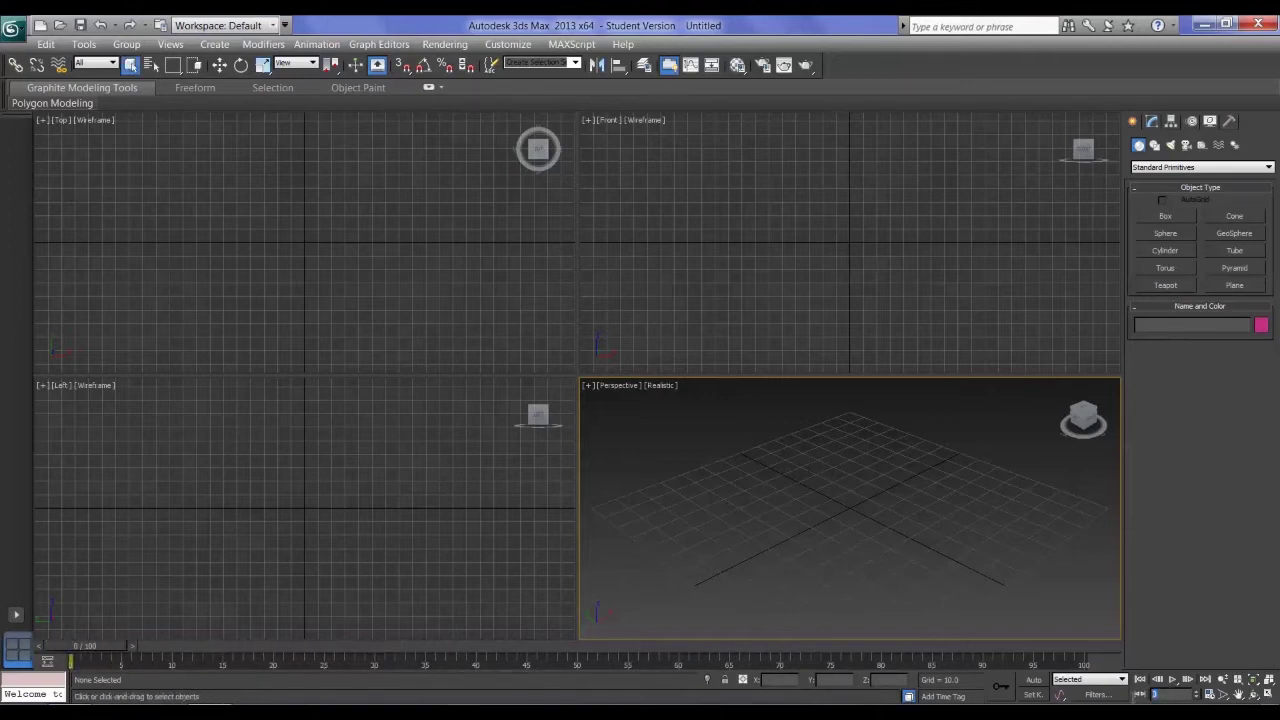
{"action": "type", "text": "20"}
{"action": "key", "text": "Return"}
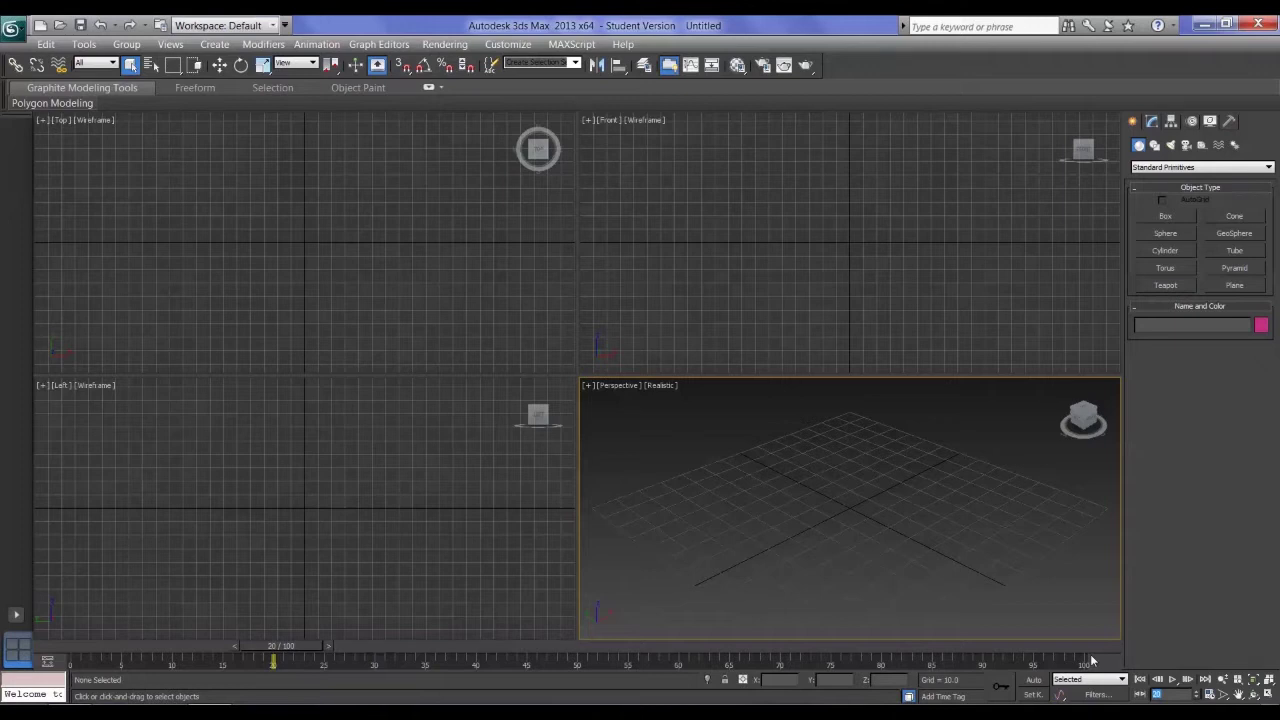
Draw a box in the Front viewport, setting its base and height.
{"action": "left_click", "coordinate": [1187, 219]}
{"action": "left_click_drag", "start_coordinate": [664, 211], "coordinate": [774, 307]}
{"action": "left_click", "coordinate": [790, 249]}
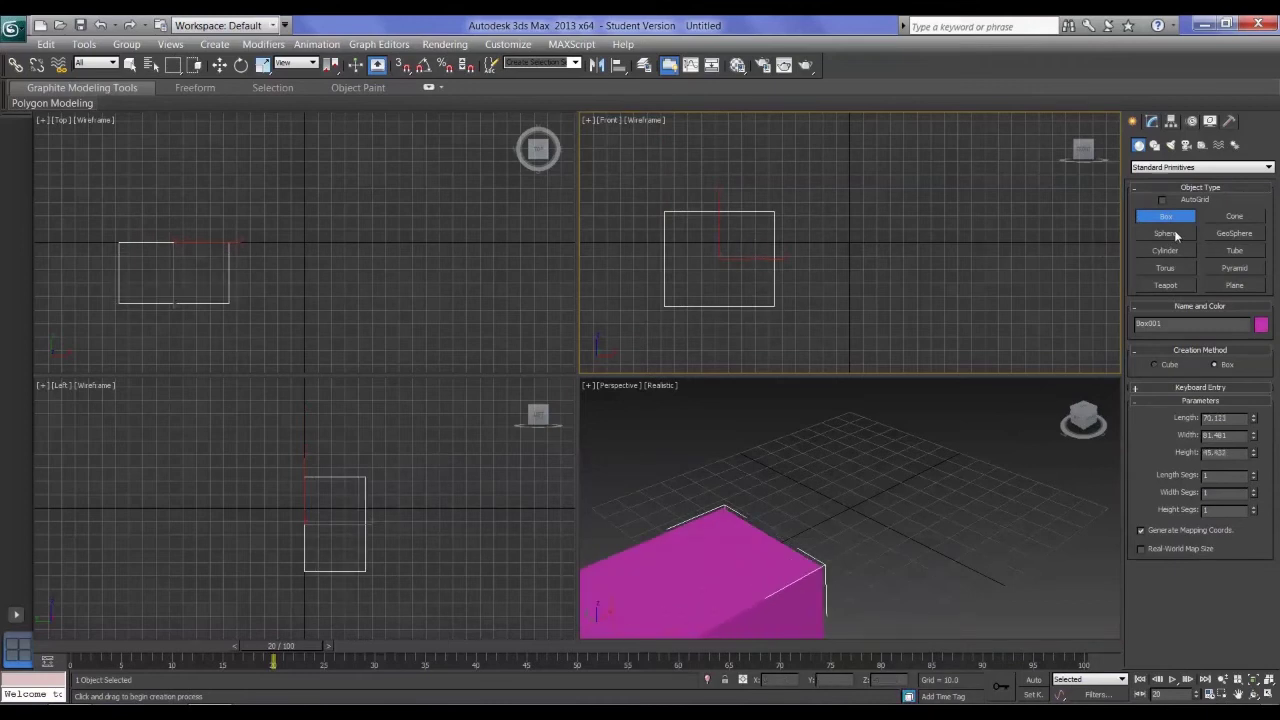
Draw a sphere (radius 38.972, 32 segments) to the right of the box.
{"action": "left_click", "coordinate": [1165, 233]}
{"action": "left_click_drag", "start_coordinate": [930, 251], "coordinate": [975, 283]}
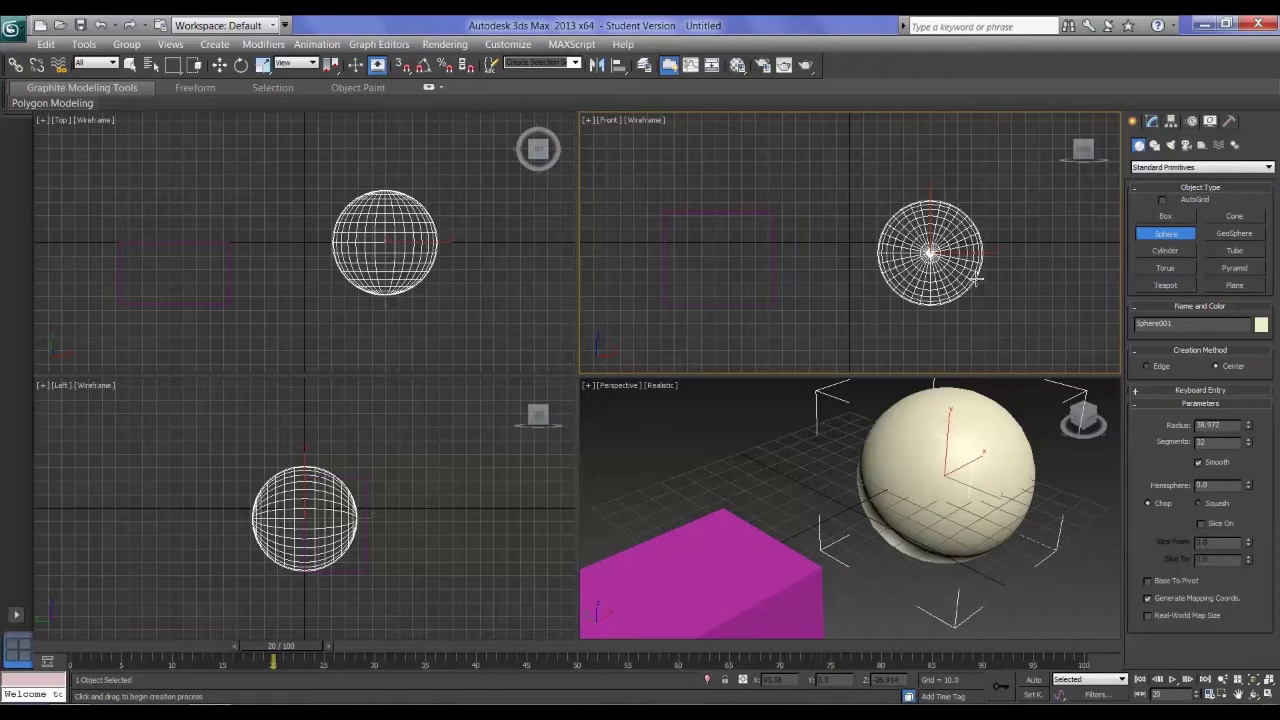
{"action": "left_click", "coordinate": [856, 487]}
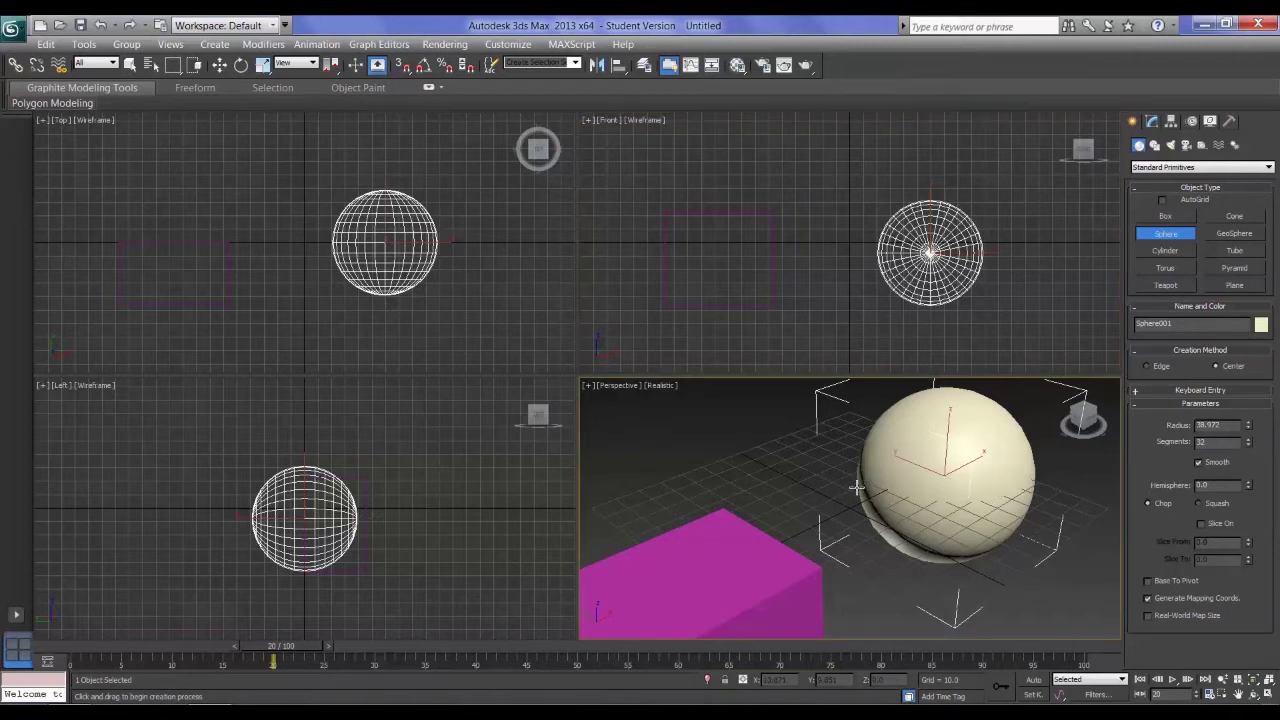
{"action": "scroll", "coordinate": [856, 487], "scroll_direction": "down", "scroll_amount": 5}
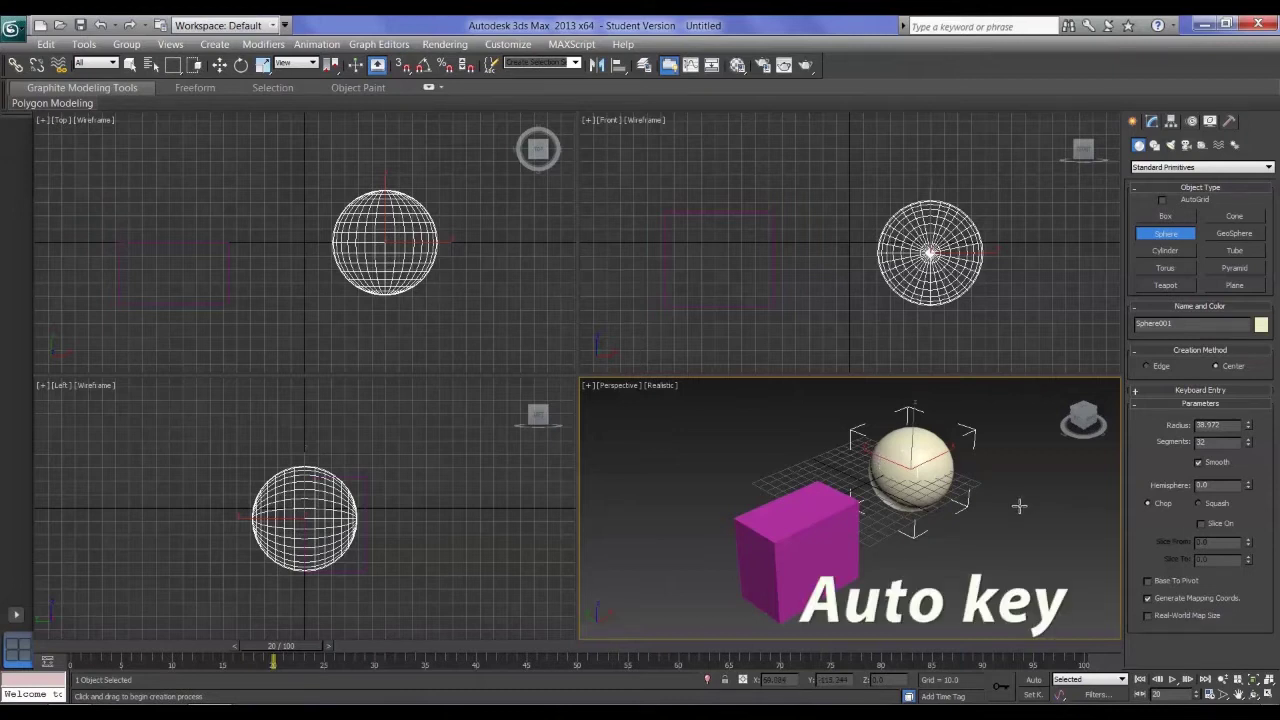
Turn on Auto Key, move to frame 25, and pan the Front viewport to show space above.
{"action": "left_click", "coordinate": [1033, 680]}
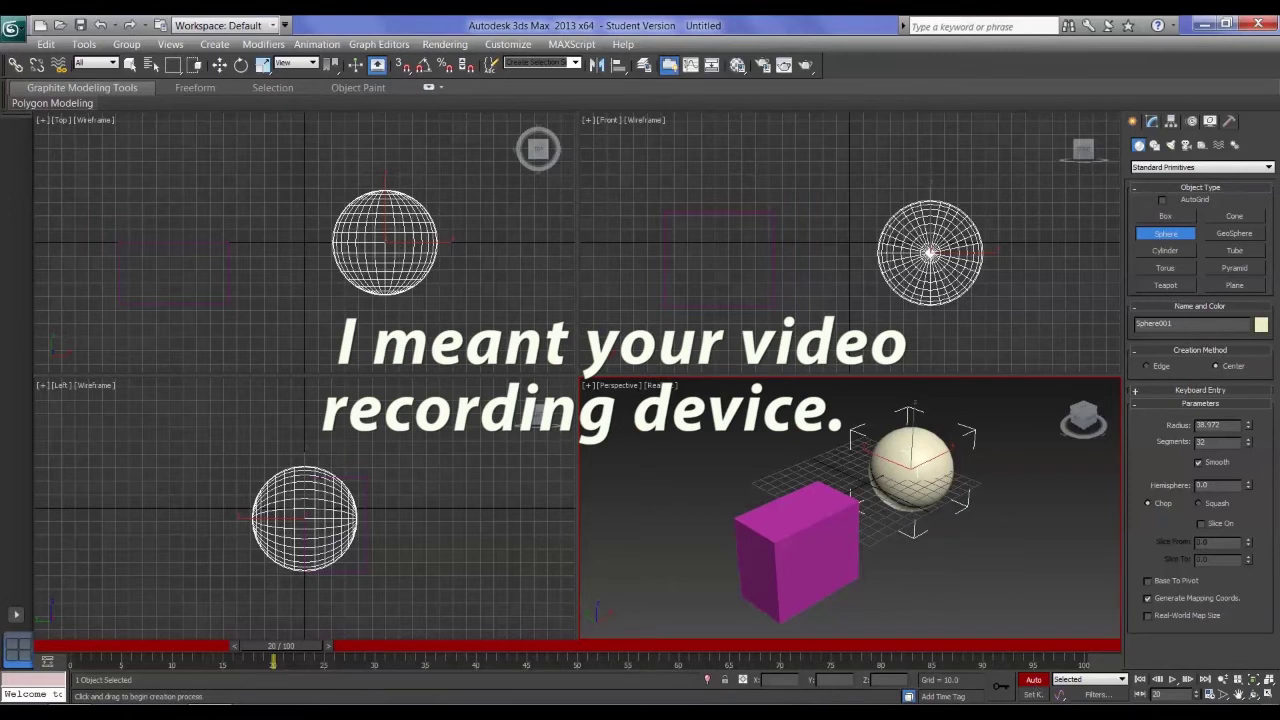
{"action": "left_click_drag", "start_coordinate": [298, 647], "coordinate": [340, 662]}
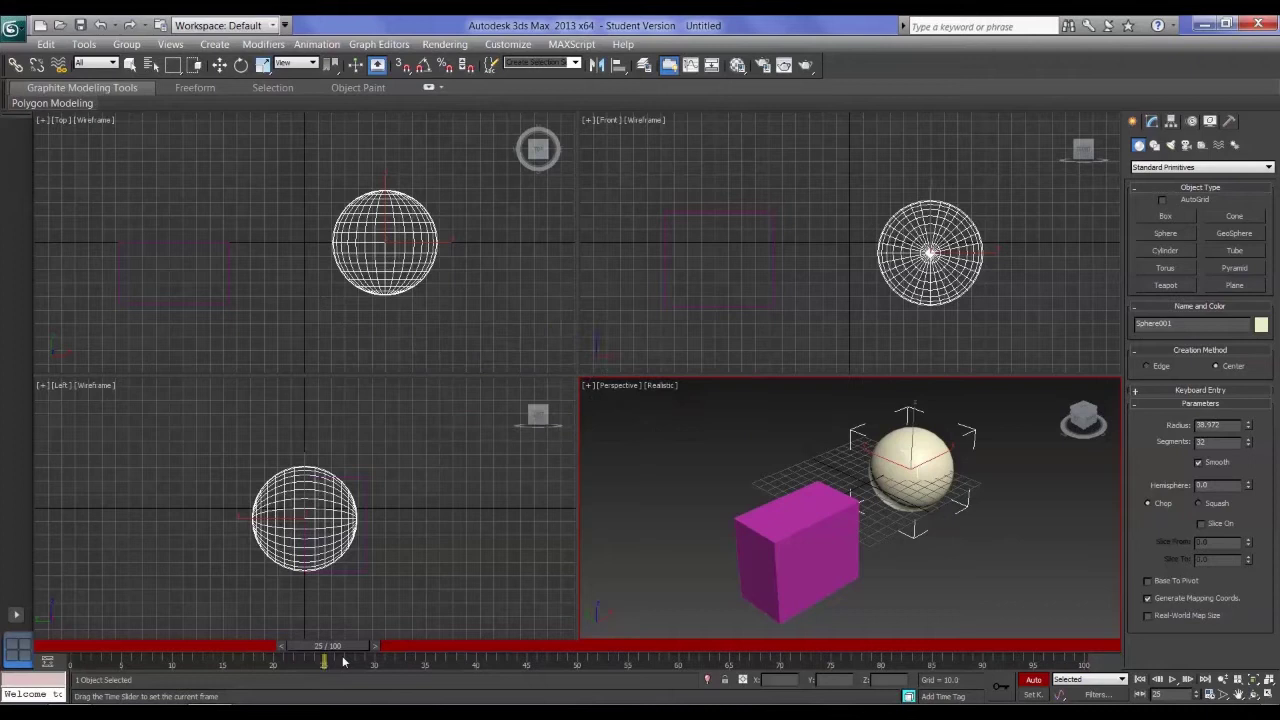
{"action": "left_click", "coordinate": [1166, 233]}
{"action": "middle_click_drag", "start_coordinate": [916, 232], "coordinate": [930, 285]}
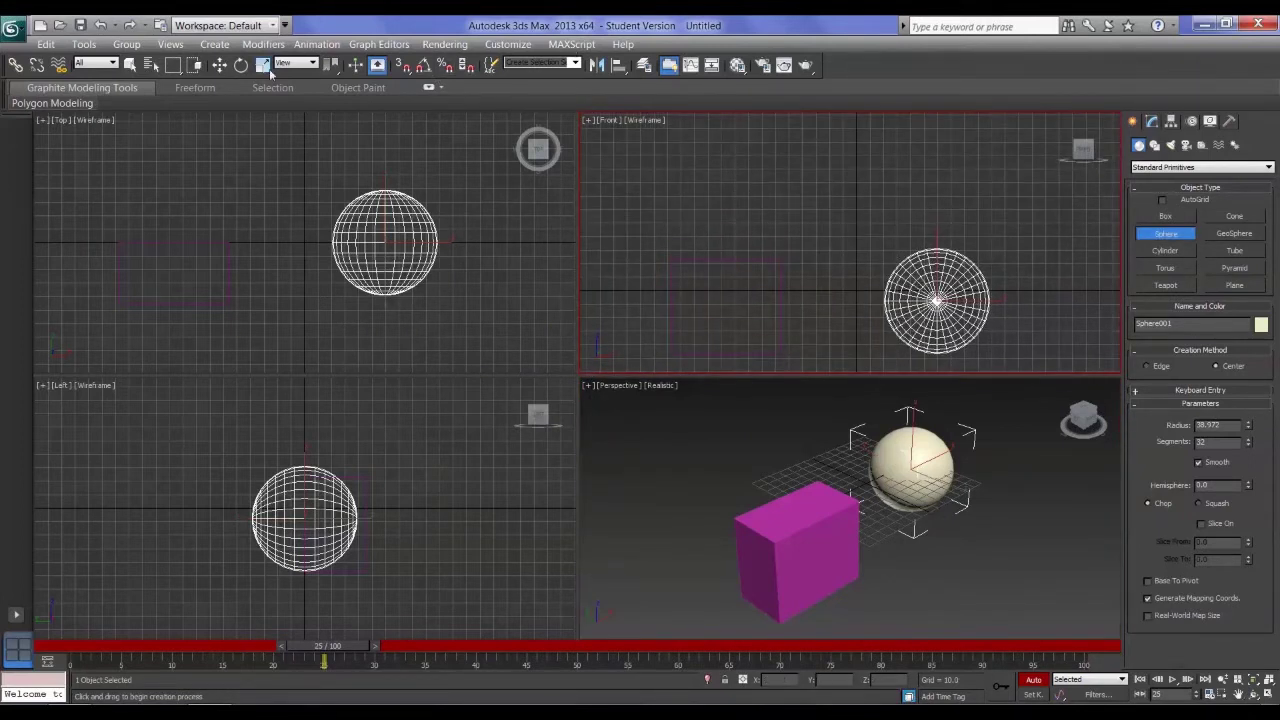
Raise the sphere high above the box at frame 25, then scrub frames 21–27 to preview.
{"action": "left_click", "coordinate": [219, 65]}
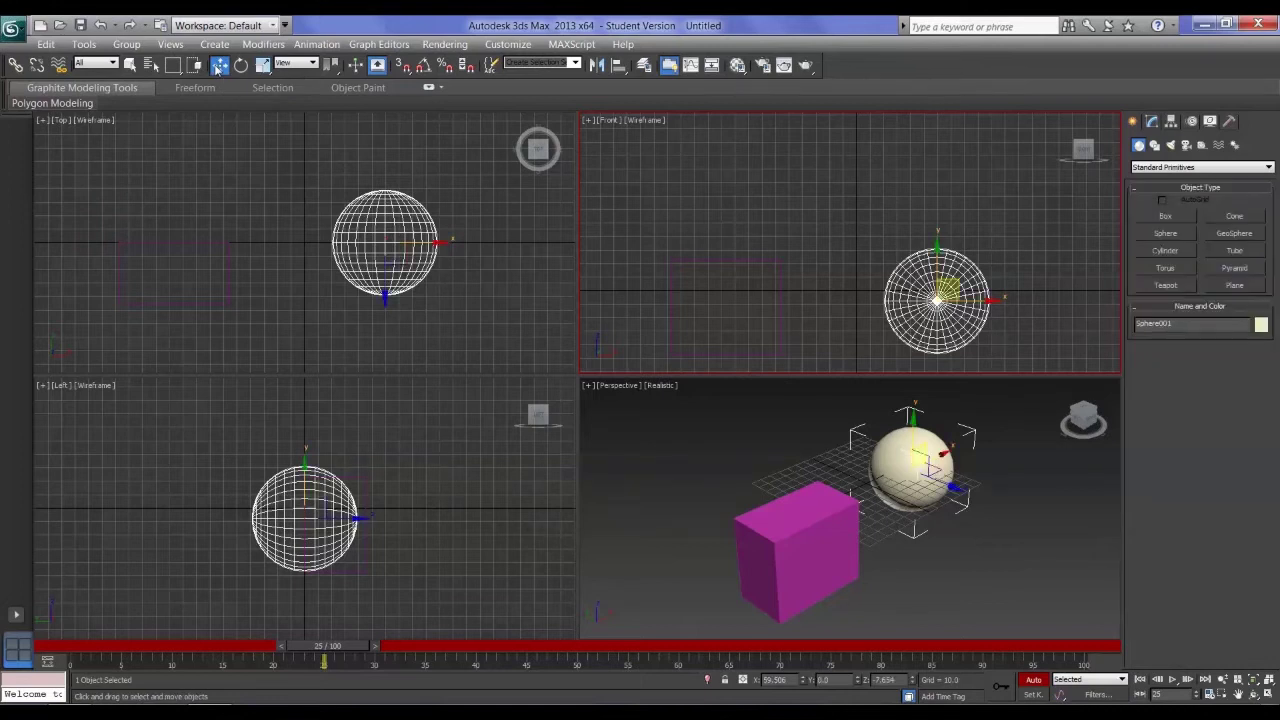
{"action": "left_click_drag", "start_coordinate": [937, 272], "coordinate": [937, 144]}
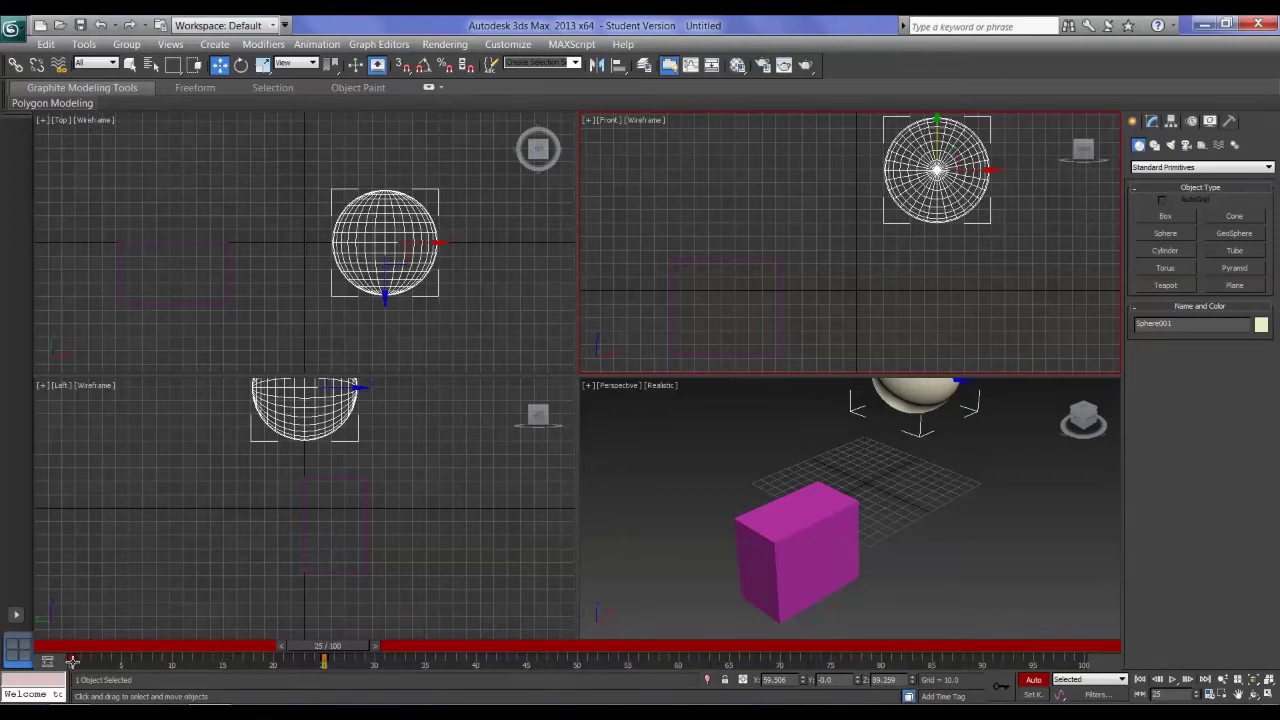
{"action": "left_click_drag", "start_coordinate": [323, 661], "coordinate": [341, 660]}
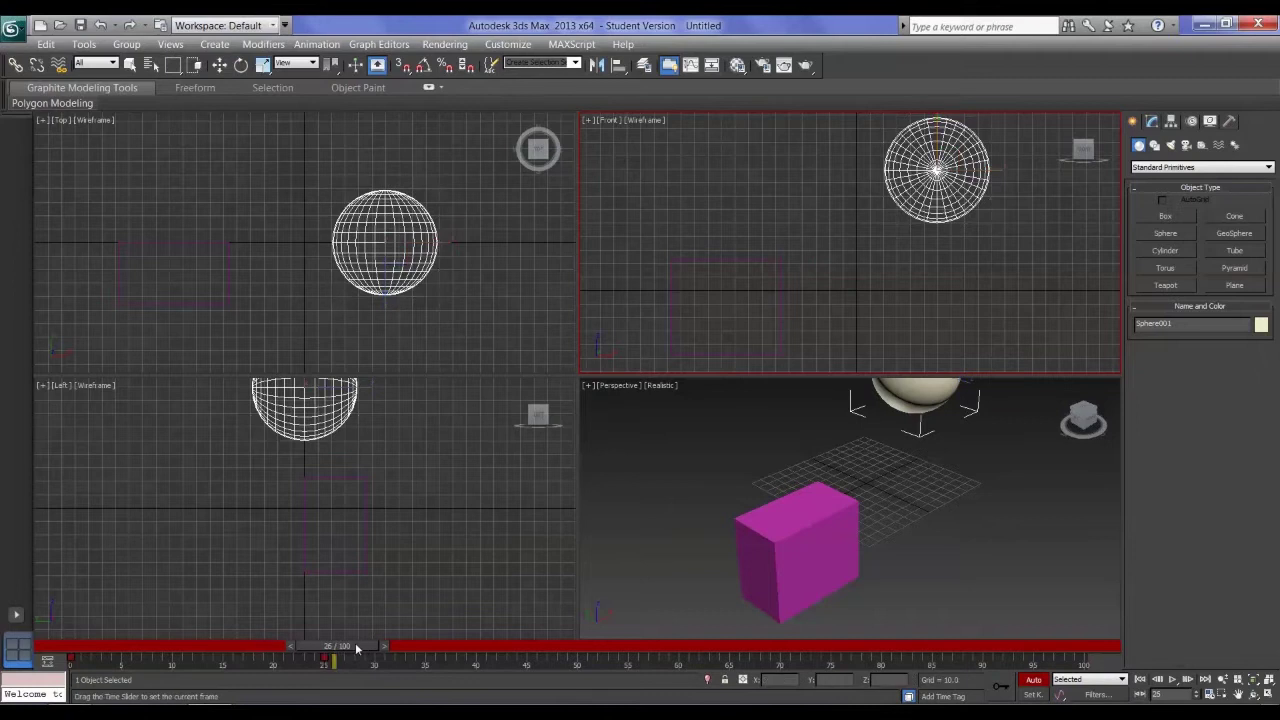
{"action": "key", "text": "w"}
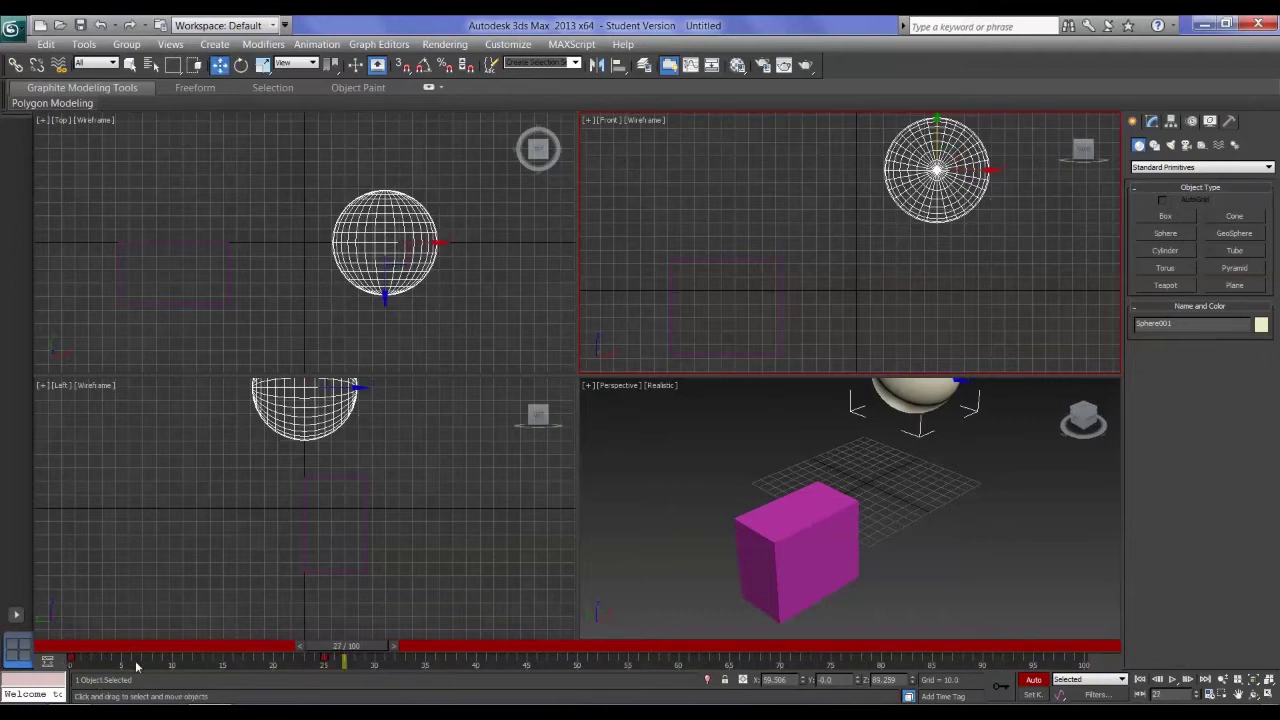
{"action": "left_click_drag", "start_coordinate": [370, 651], "coordinate": [354, 651]}
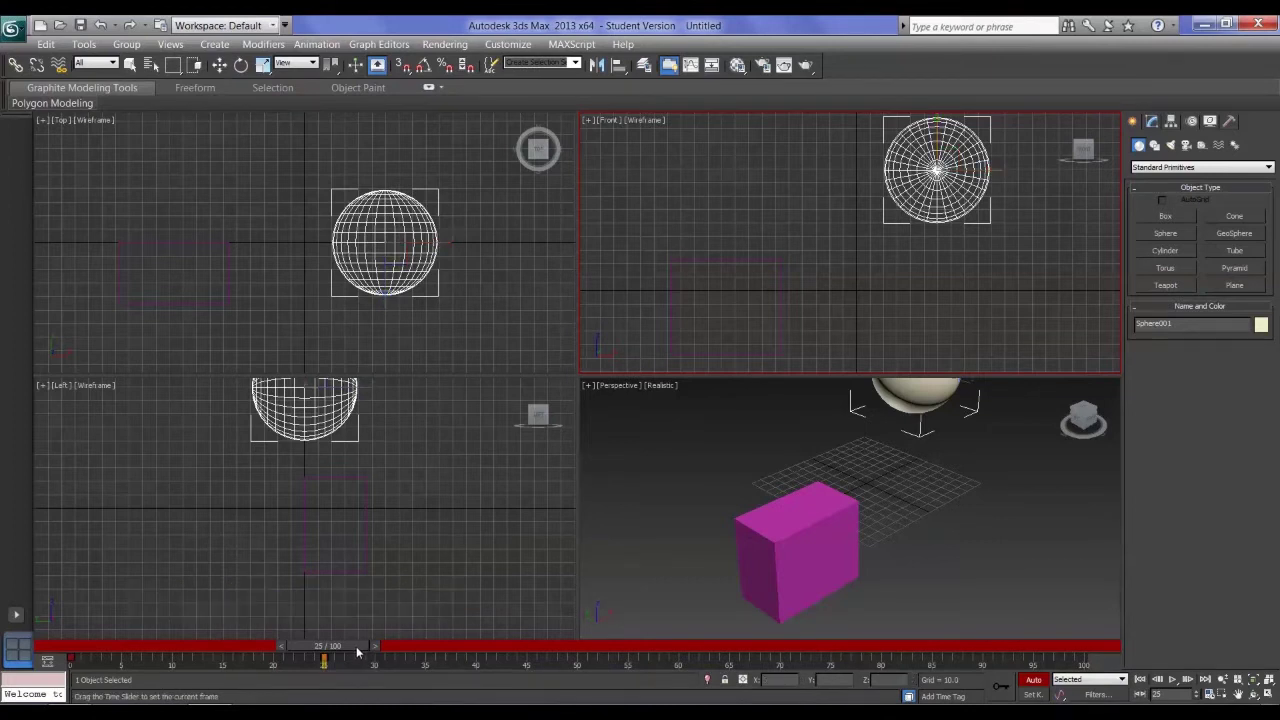
{"action": "mouse_move", "coordinate": [355, 646]}
{"action": "left_mouse_down"}
{"action": "mouse_move", "coordinate": [115, 660]}
{"action": "mouse_move", "coordinate": [361, 646]}
{"action": "left_mouse_up"}
{"action": "key", "text": "w"}
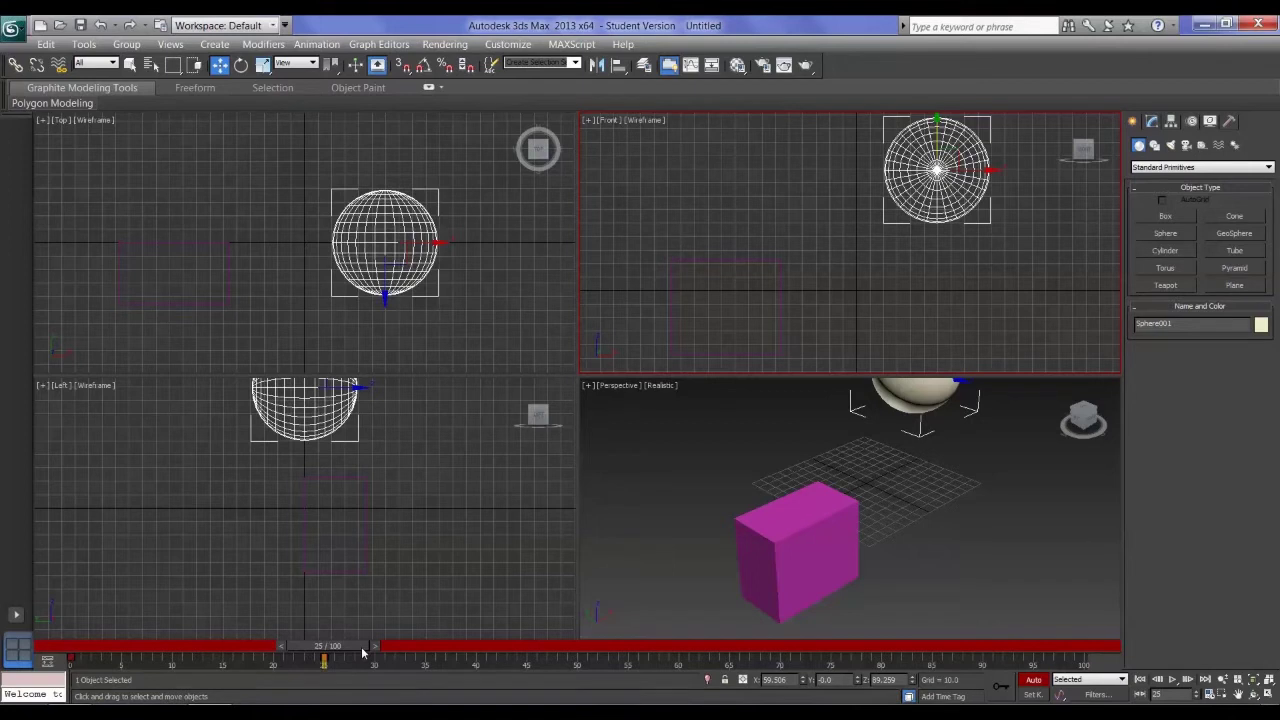
{"action": "left_click_drag", "start_coordinate": [360, 651], "coordinate": [83, 667]}
{"action": "key", "text": "w"}
{"action": "left_click", "coordinate": [323, 662]}
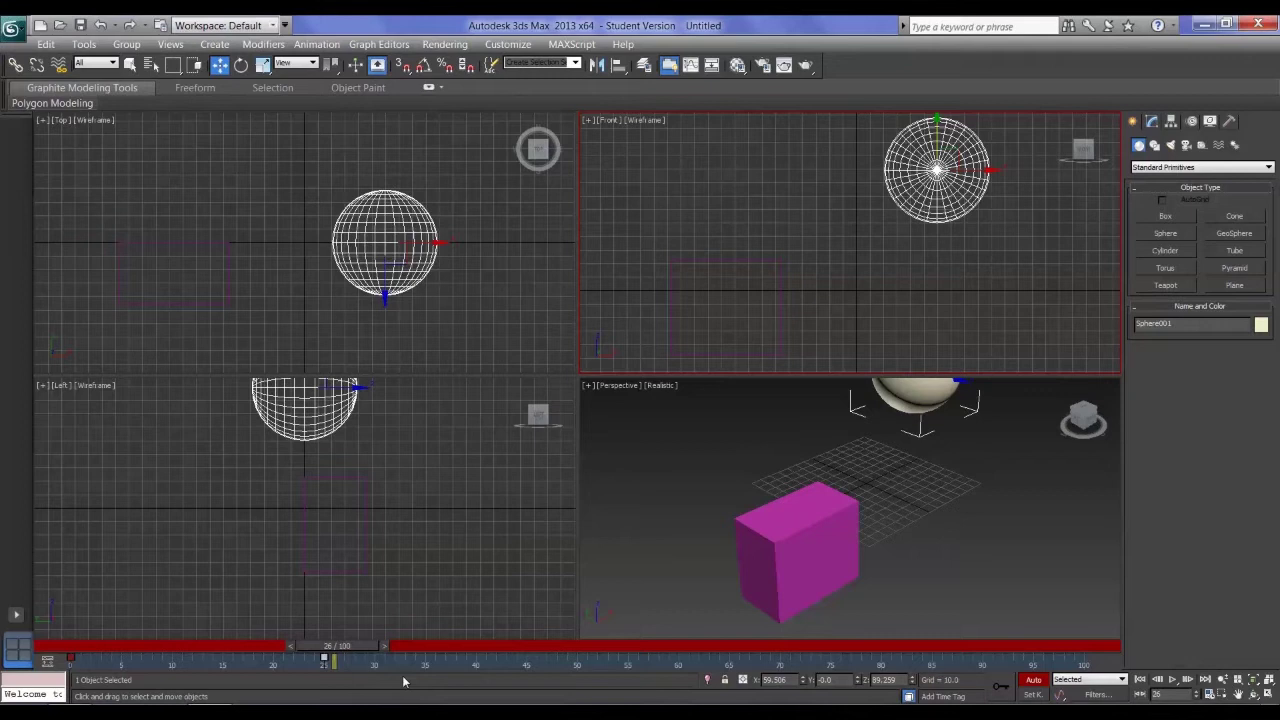
{"action": "left_click_drag", "start_coordinate": [337, 646], "coordinate": [243, 652]}
{"action": "left_click_drag", "start_coordinate": [269, 686], "coordinate": [380, 652]}
{"action": "key", "text": "w"}
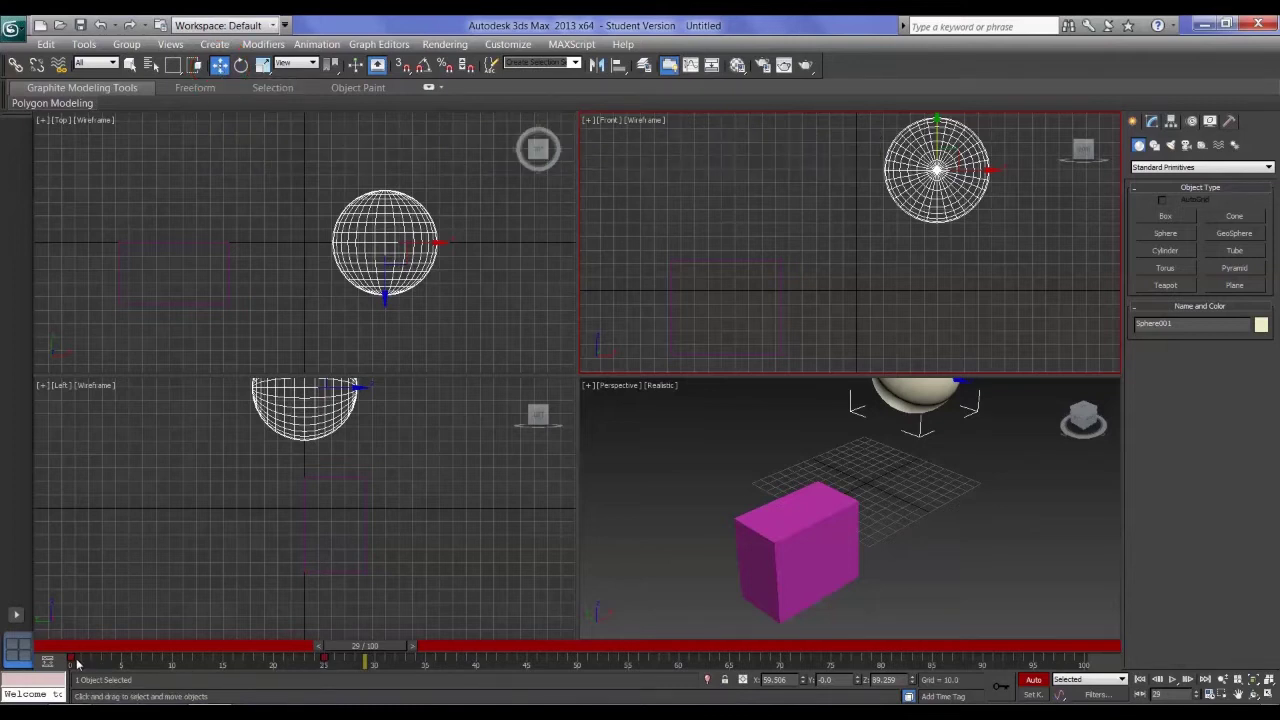
{"action": "left_click_drag", "start_coordinate": [384, 645], "coordinate": [498, 652]}
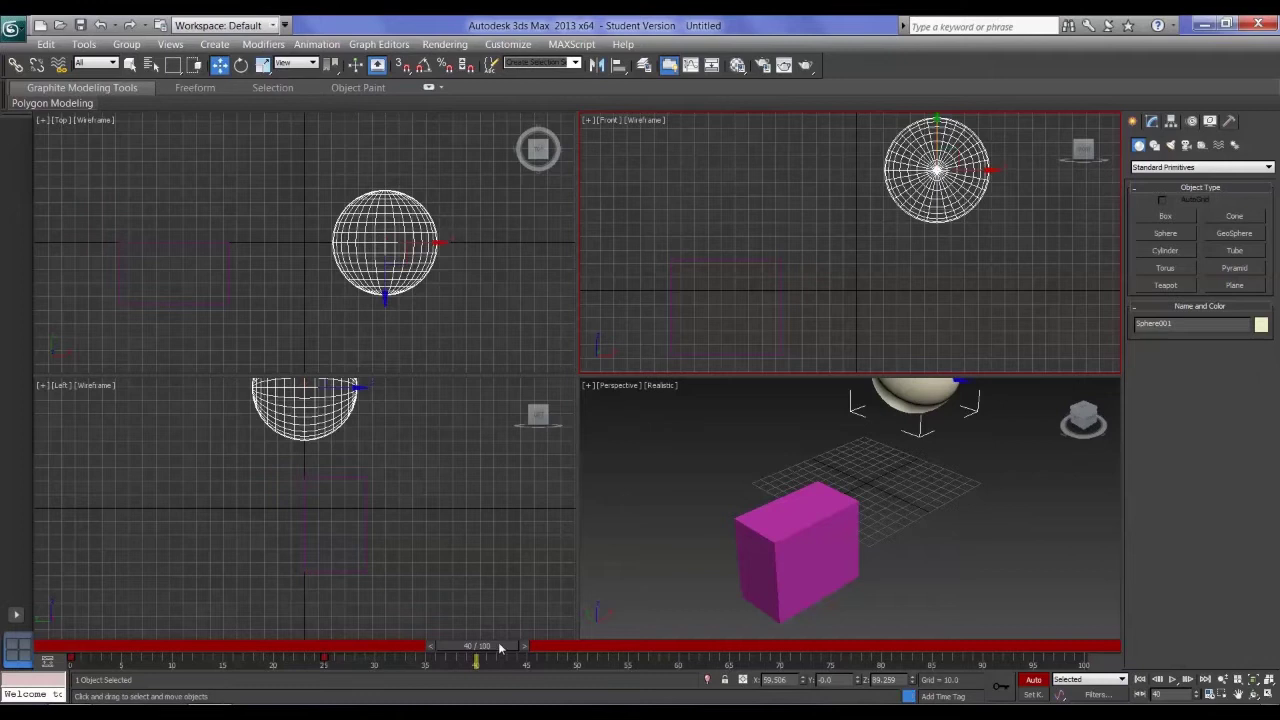
Key the box's position at frame 15, then lift it upward at frame 35.
{"action": "left_click", "coordinate": [780, 259]}
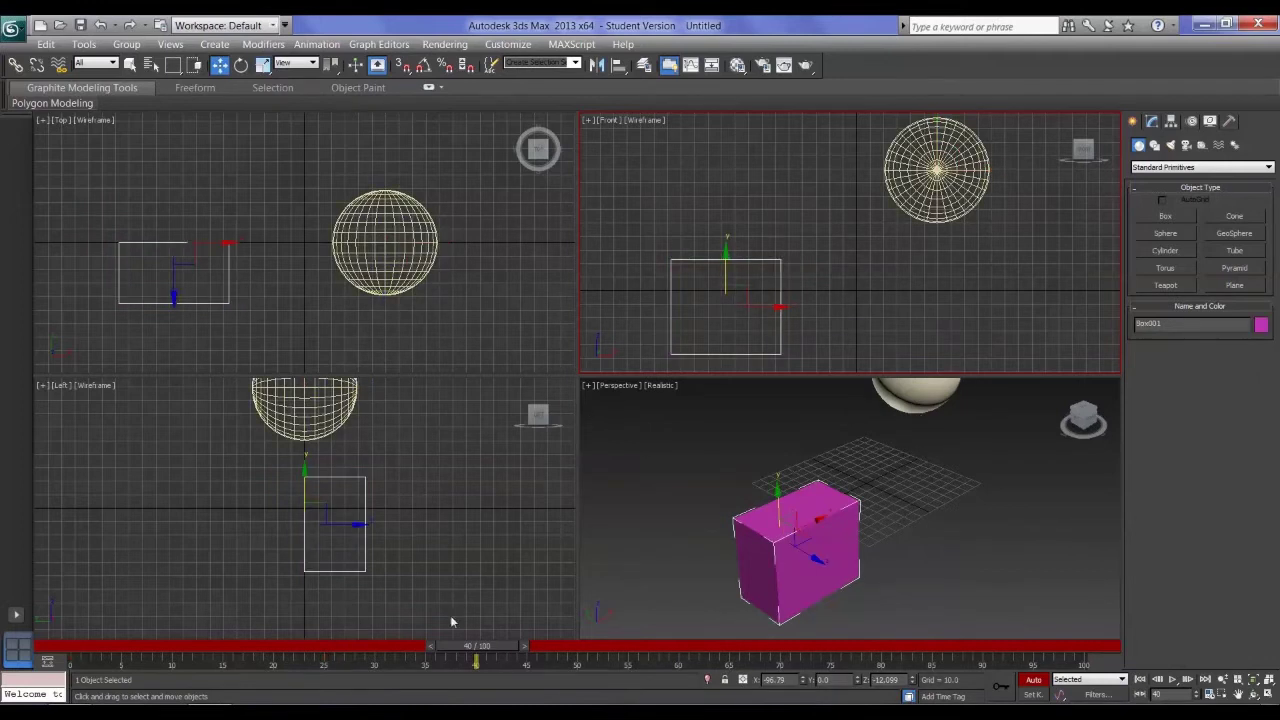
{"action": "left_click_drag", "start_coordinate": [488, 650], "coordinate": [222, 652]}
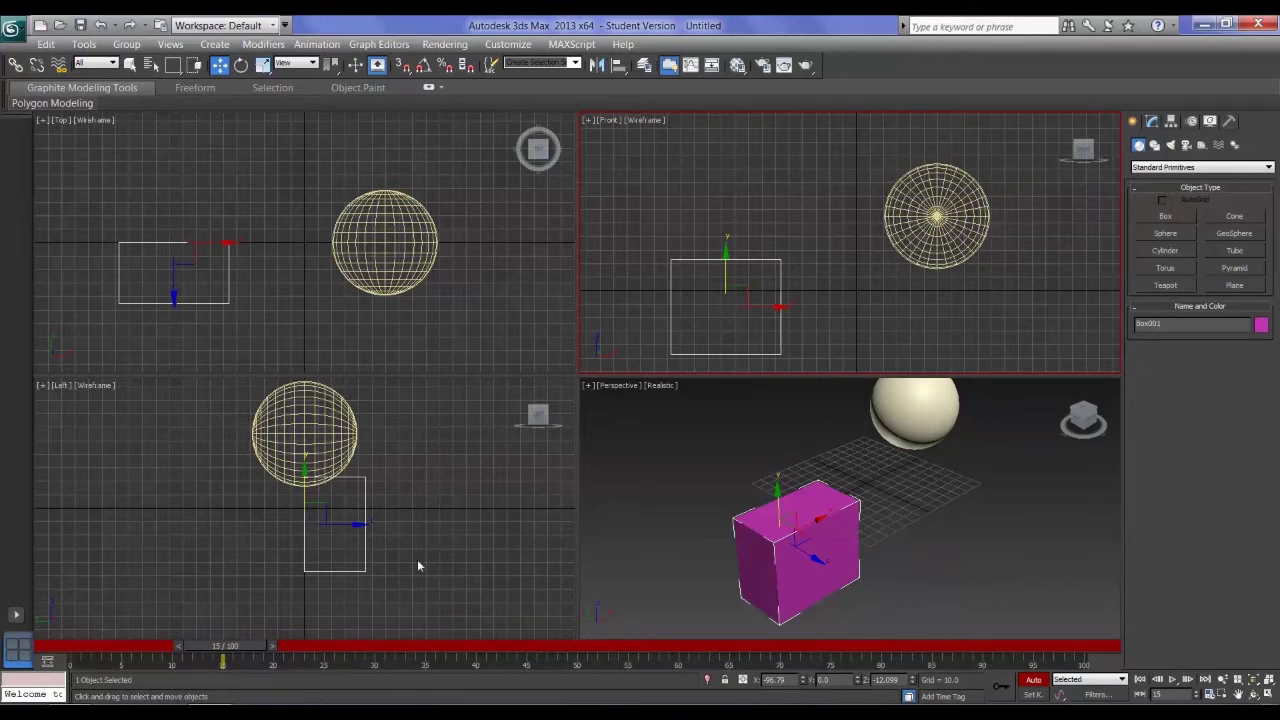
{"action": "left_click_drag", "start_coordinate": [747, 289], "coordinate": [748, 289]}
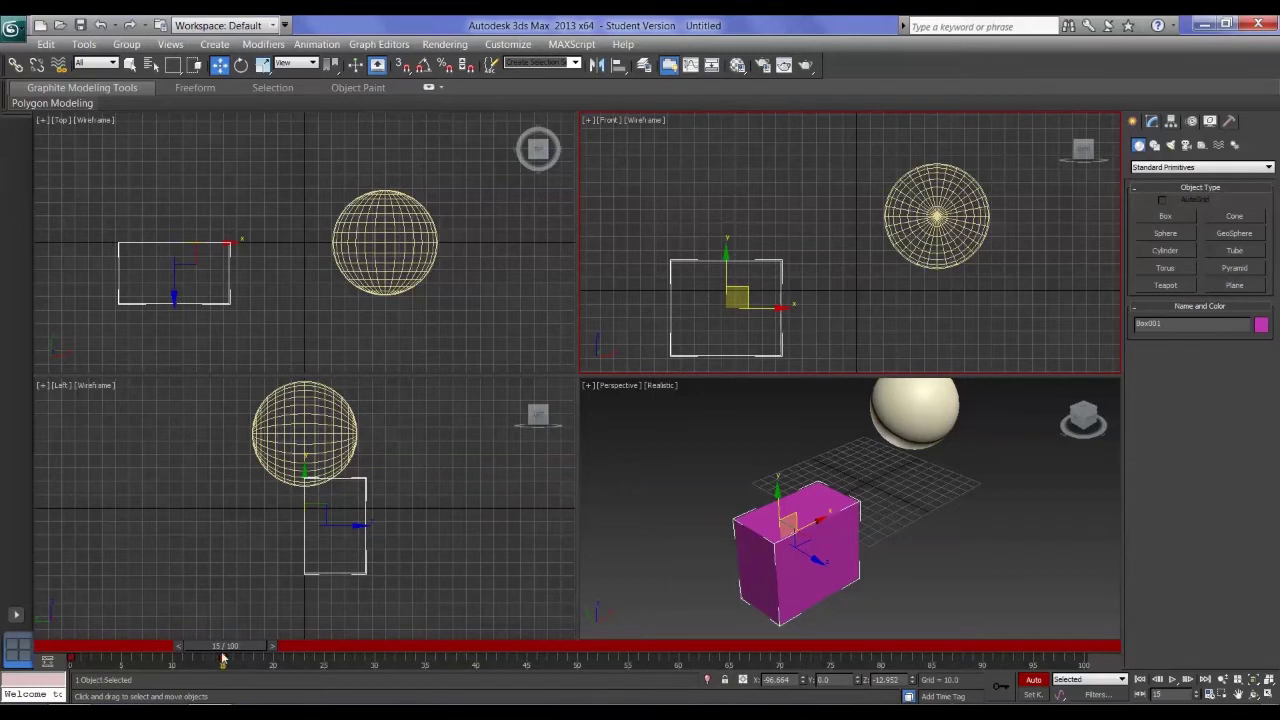
{"action": "left_click_drag", "start_coordinate": [221, 651], "coordinate": [425, 651]}
{"action": "left_click_drag", "start_coordinate": [743, 279], "coordinate": [743, 148]}
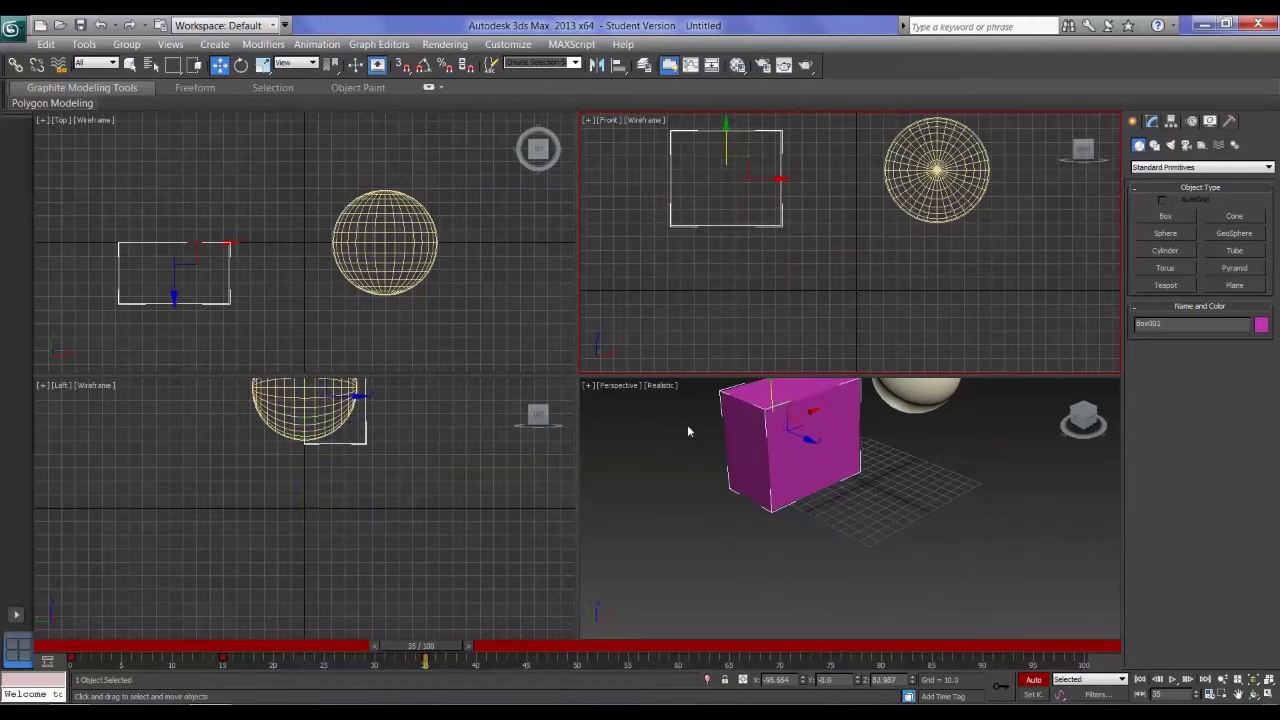
Tilt the box about 10 degrees around X and scrub frames 28–31 to check the rotation.
{"action": "left_click", "coordinate": [241, 65]}
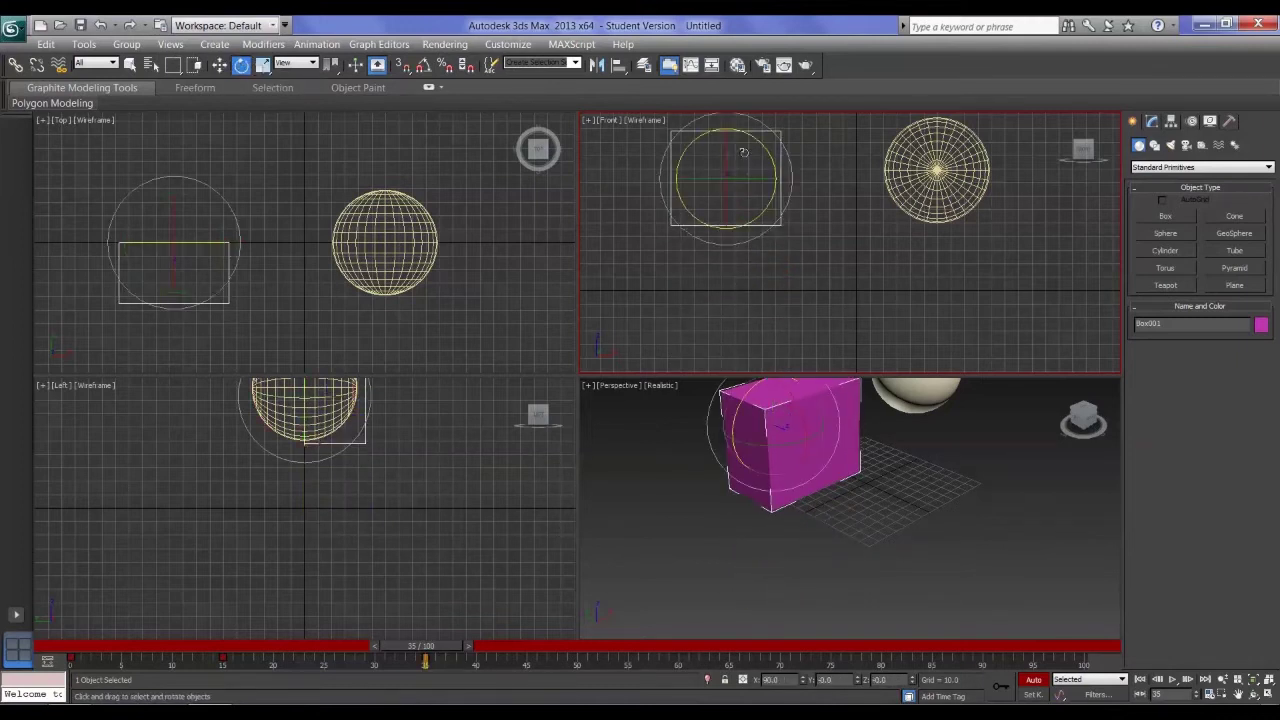
{"action": "left_click_drag", "start_coordinate": [728, 152], "coordinate": [714, 366]}
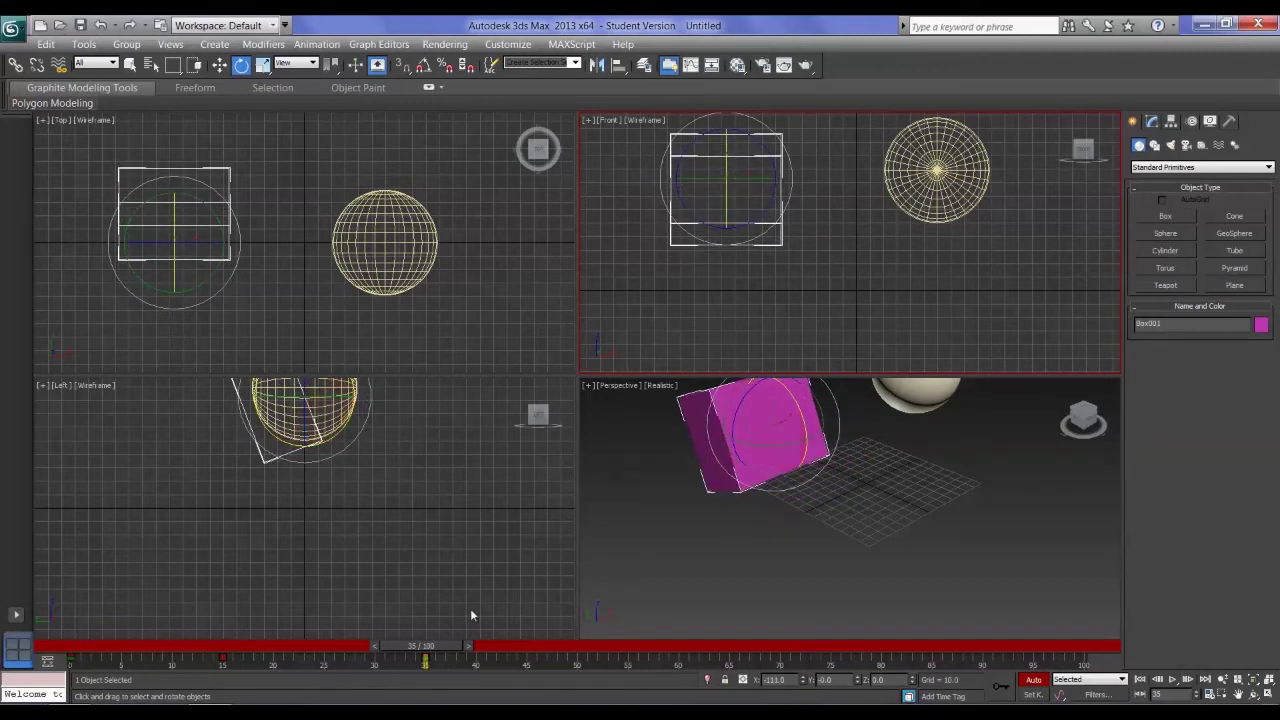
{"action": "left_click_drag", "start_coordinate": [448, 648], "coordinate": [383, 650]}
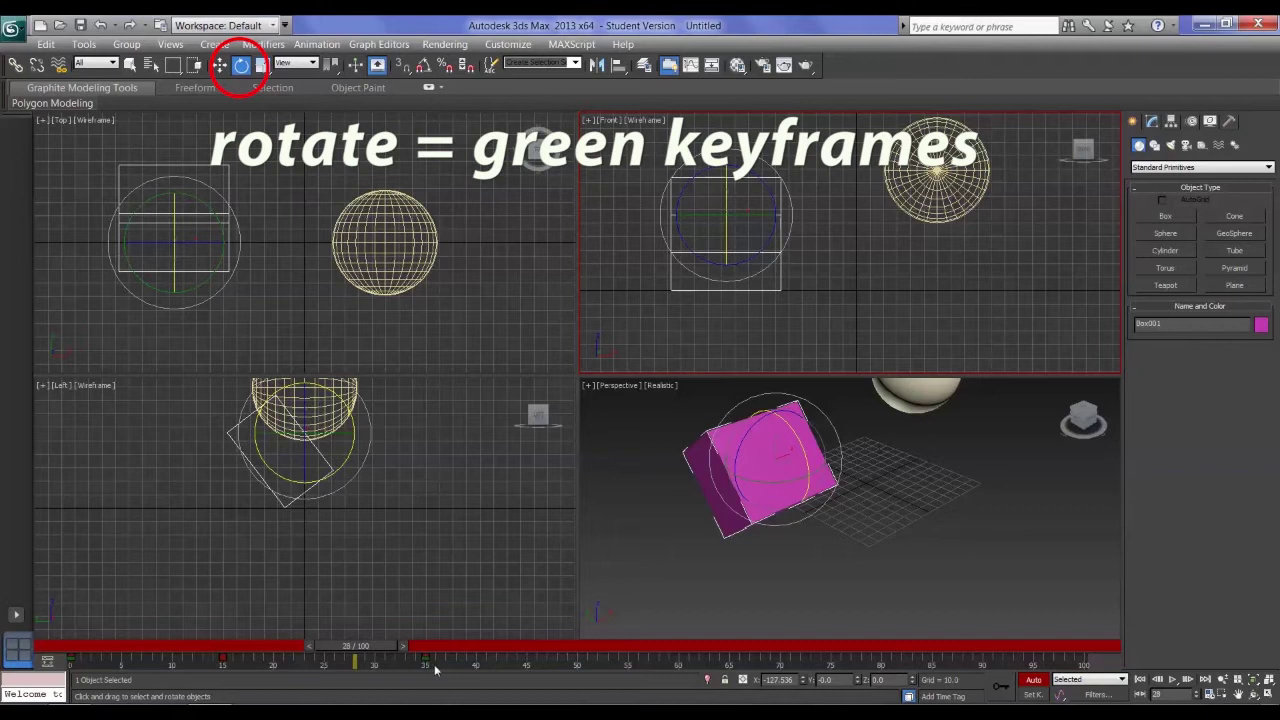
{"action": "left_click_drag", "start_coordinate": [378, 652], "coordinate": [478, 650]}
{"action": "key", "text": "e"}
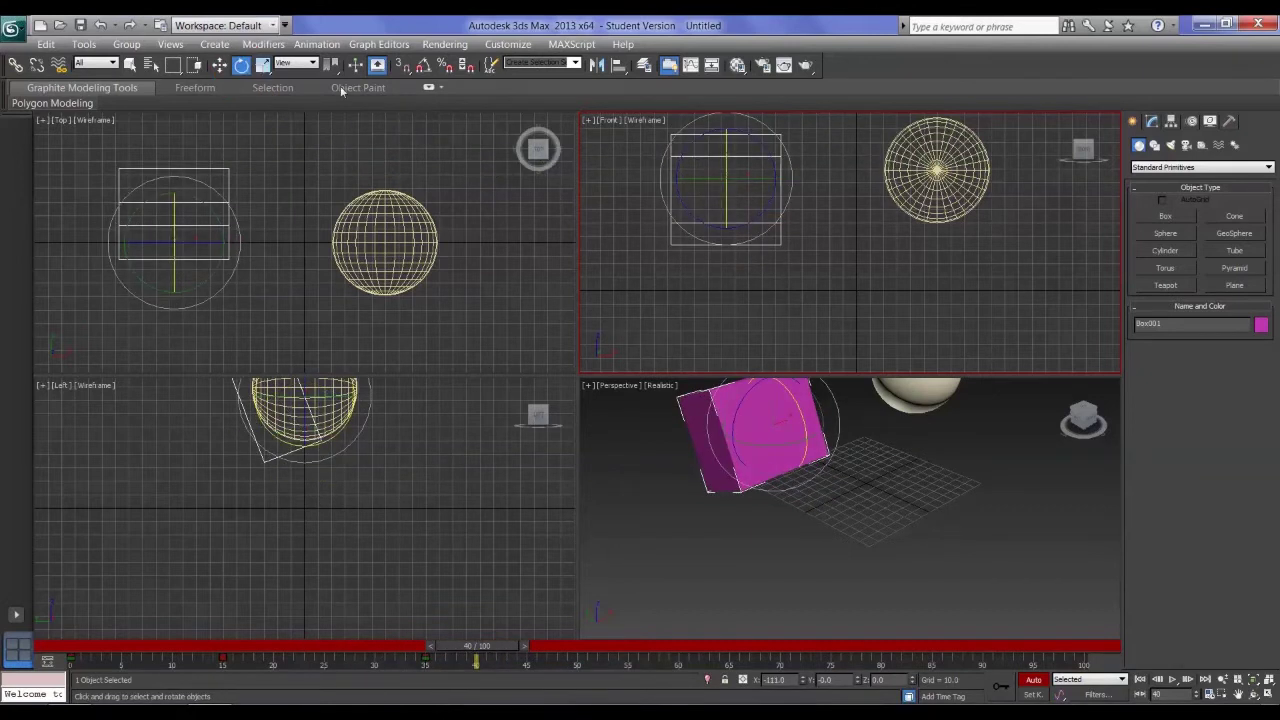
{"action": "left_click", "coordinate": [264, 65]}
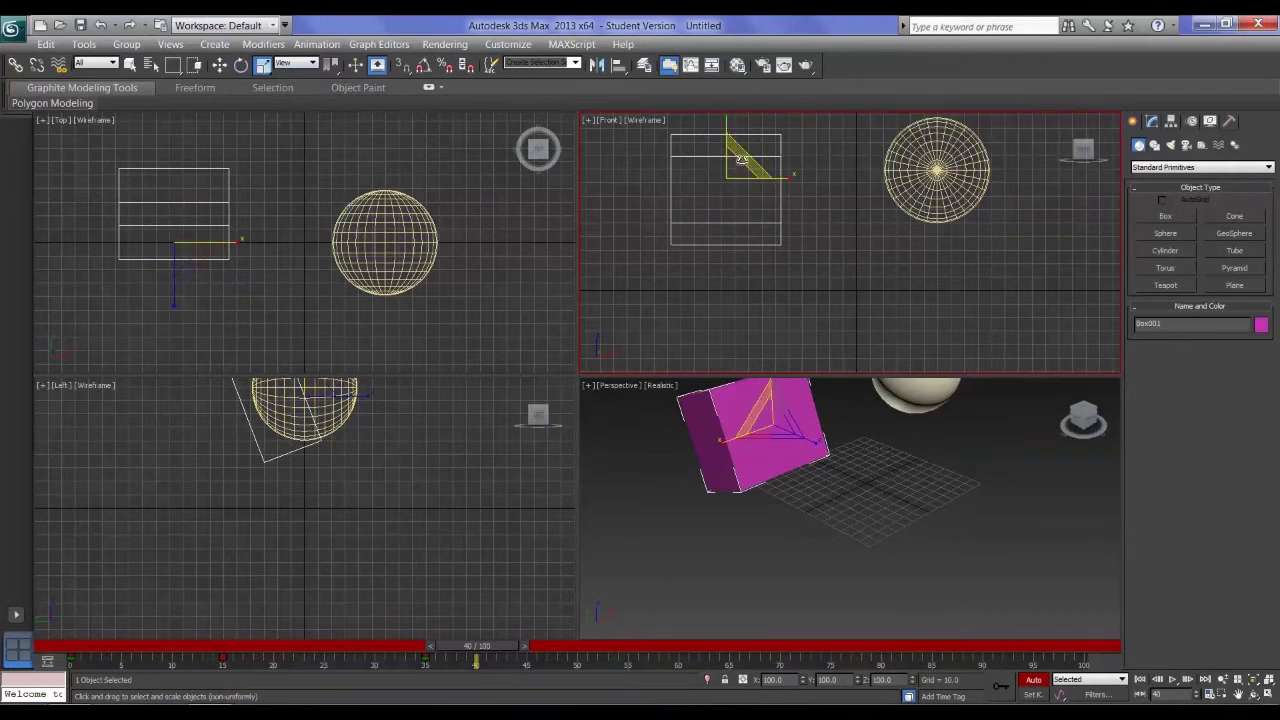
Shrink the box uniformly at frame 40, then scrub the timeline back to frame 0.
{"action": "left_click_drag", "start_coordinate": [741, 160], "coordinate": [547, 579]}
{"action": "left_click_drag", "start_coordinate": [488, 645], "coordinate": [449, 646]}
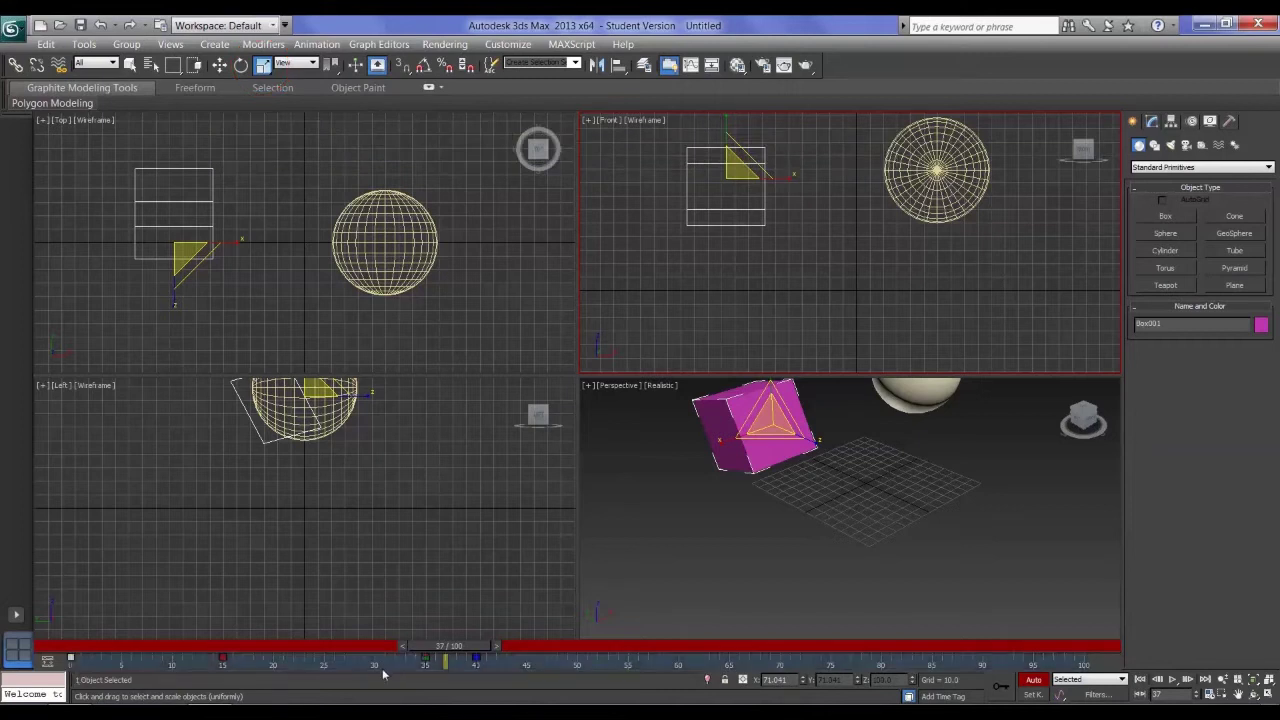
{"action": "left_click_drag", "start_coordinate": [463, 648], "coordinate": [84, 659]}
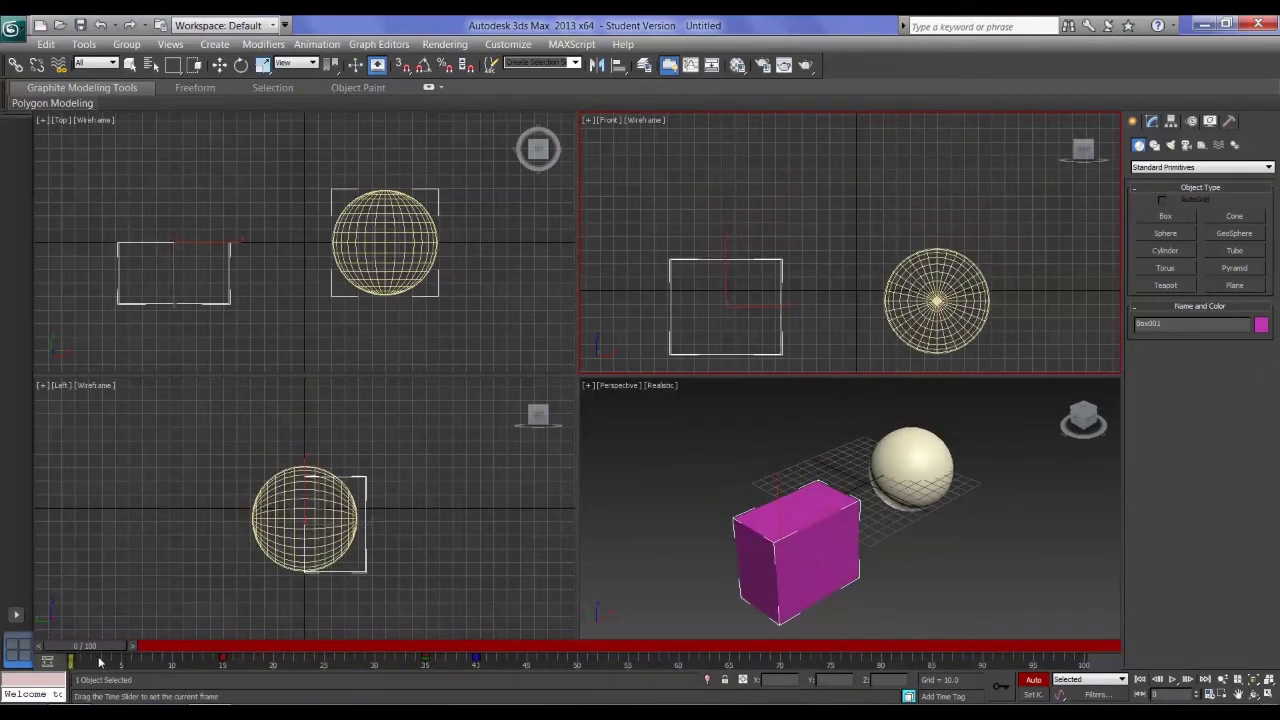
{"action": "mouse_move", "coordinate": [84, 660]}
{"action": "left_mouse_down"}
{"action": "mouse_move", "coordinate": [130, 668]}
{"action": "mouse_move", "coordinate": [74, 666]}
{"action": "left_mouse_up"}
{"action": "key", "text": "r"}
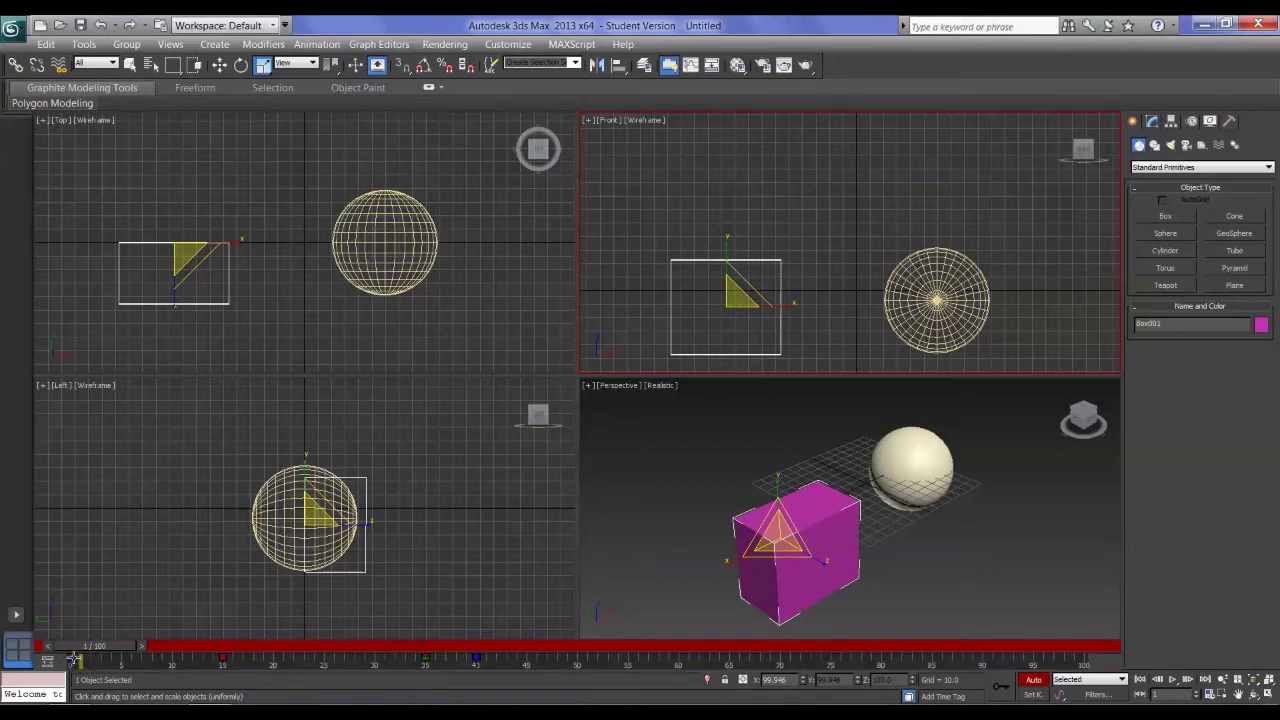
{"action": "mouse_move", "coordinate": [103, 649]}
{"action": "left_mouse_down"}
{"action": "mouse_move", "coordinate": [90, 649]}
{"action": "mouse_move", "coordinate": [357, 651]}
{"action": "mouse_move", "coordinate": [90, 649]}
{"action": "left_mouse_up"}
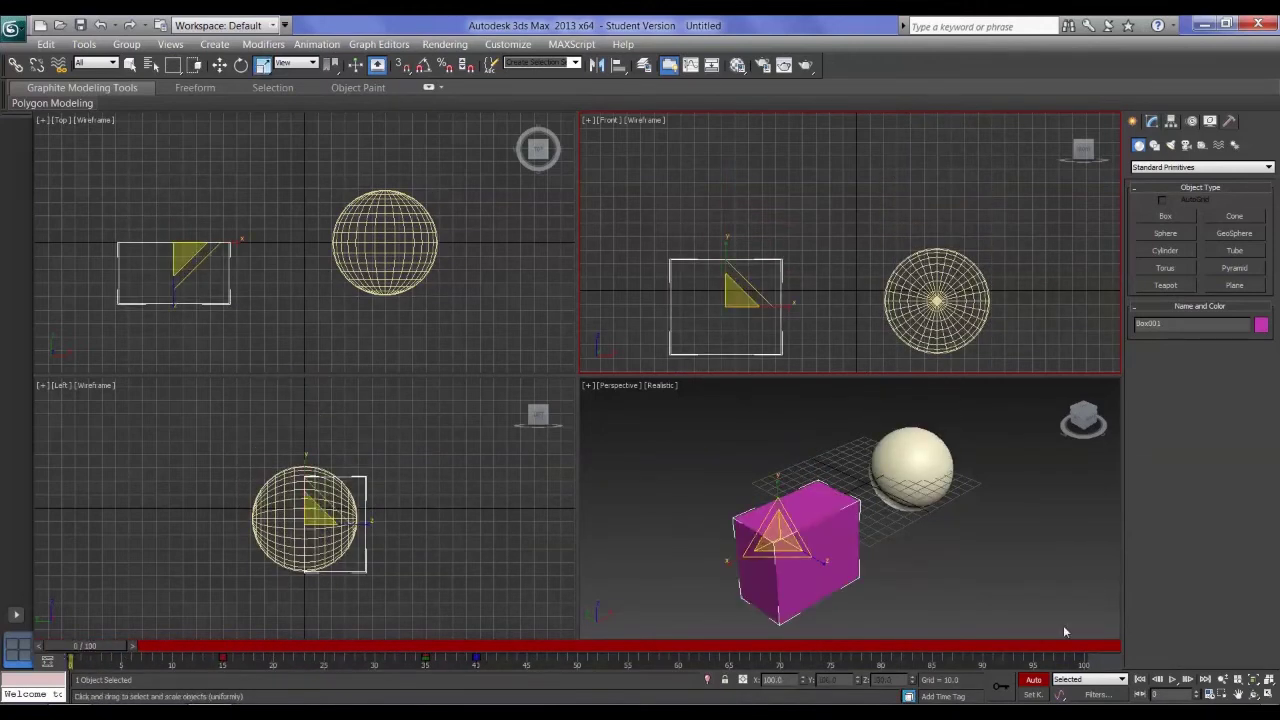
Play the animation and pan the Perspective and Left viewports during playback.
{"action": "left_click", "coordinate": [1173, 679]}
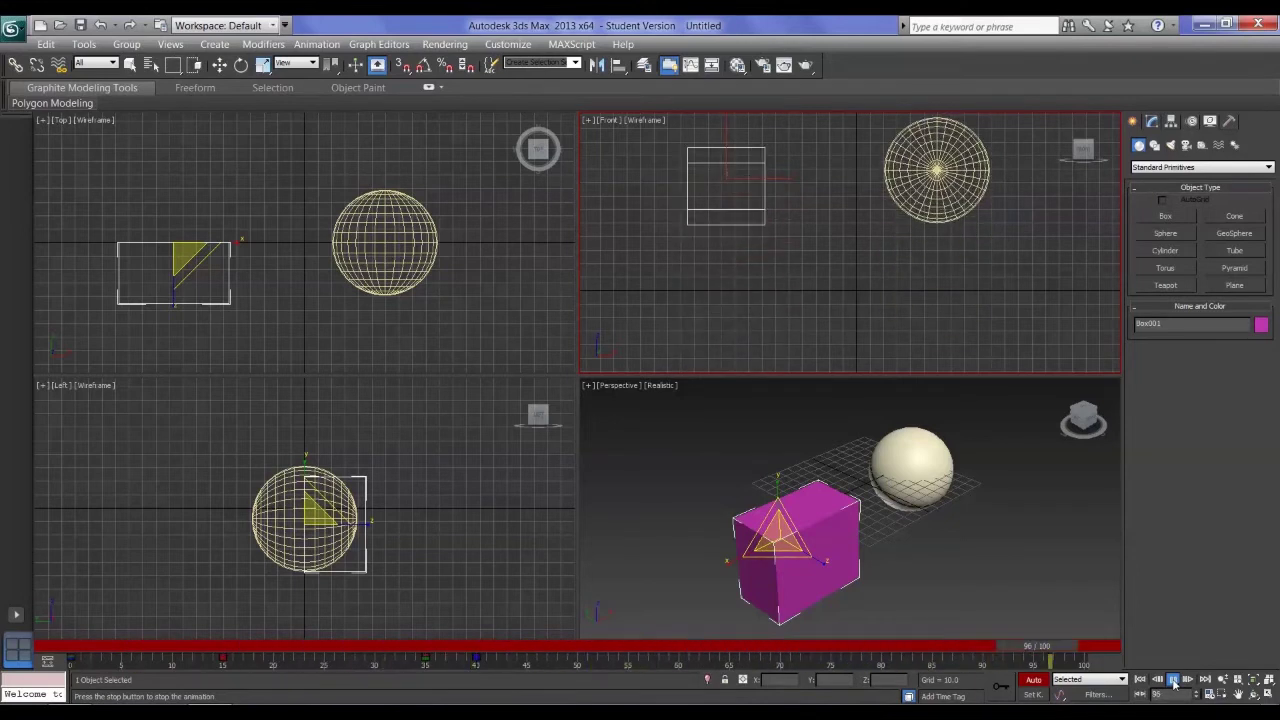
{"action": "right_click", "coordinate": [1093, 604]}
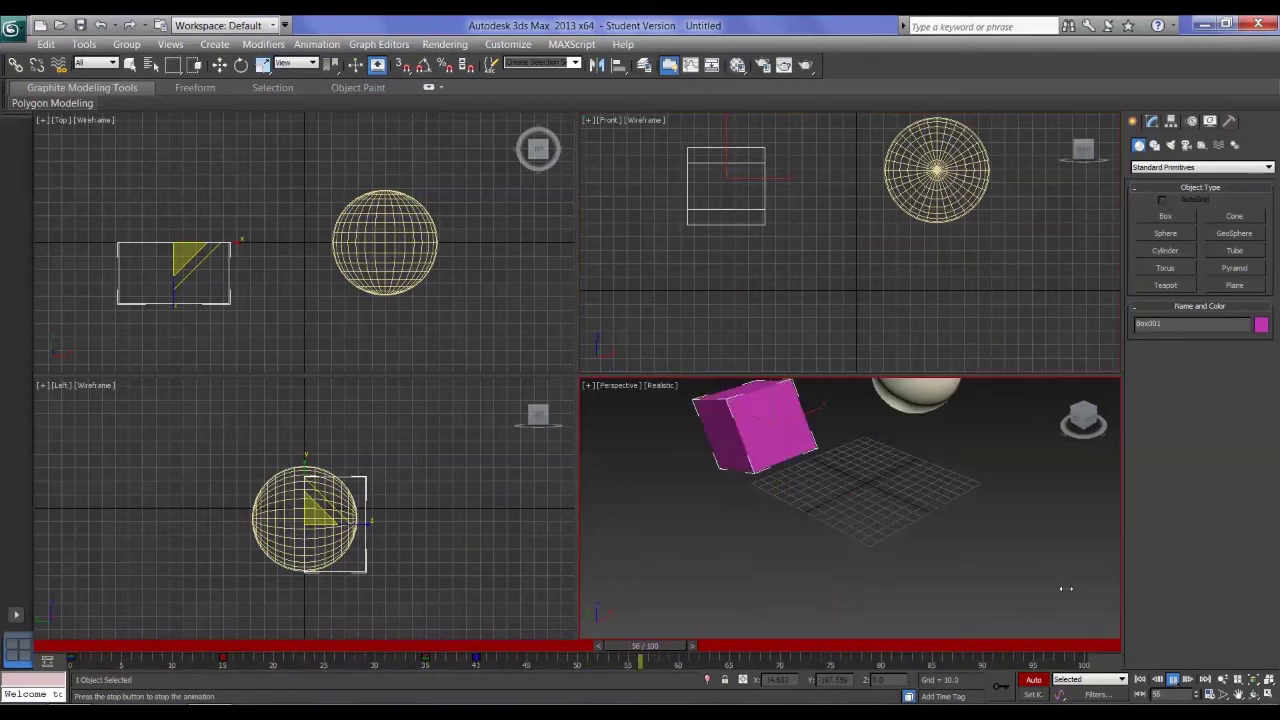
{"action": "scroll", "coordinate": [893, 550], "scroll_direction": "down", "scroll_amount": 4}
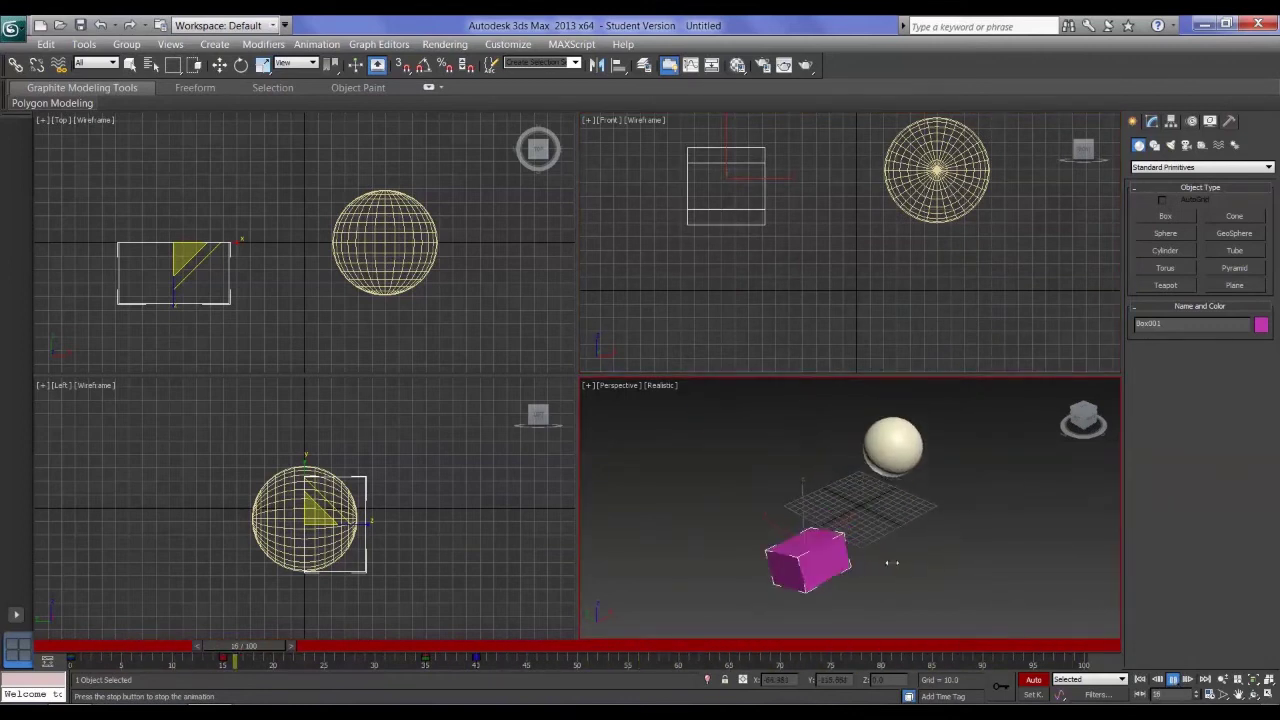
{"action": "middle_click_drag", "start_coordinate": [893, 560], "coordinate": [885, 570]}
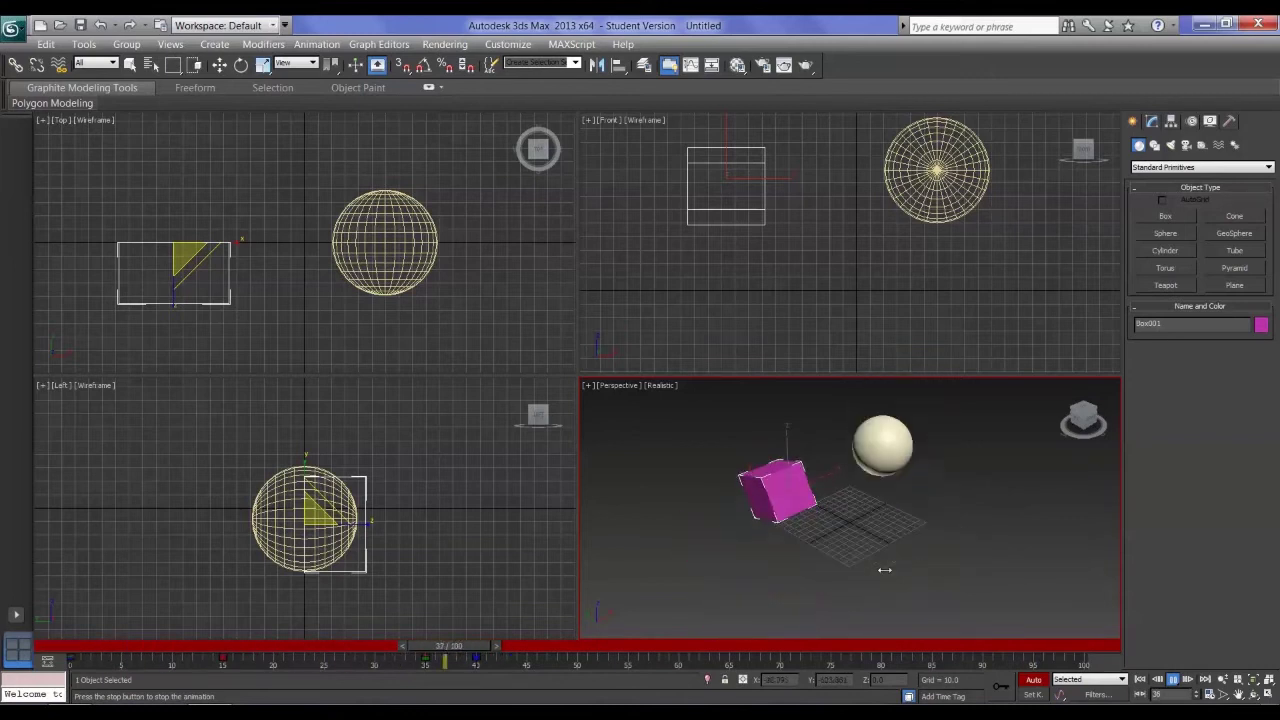
{"action": "middle_click_drag", "start_coordinate": [423, 551], "coordinate": [429, 594]}
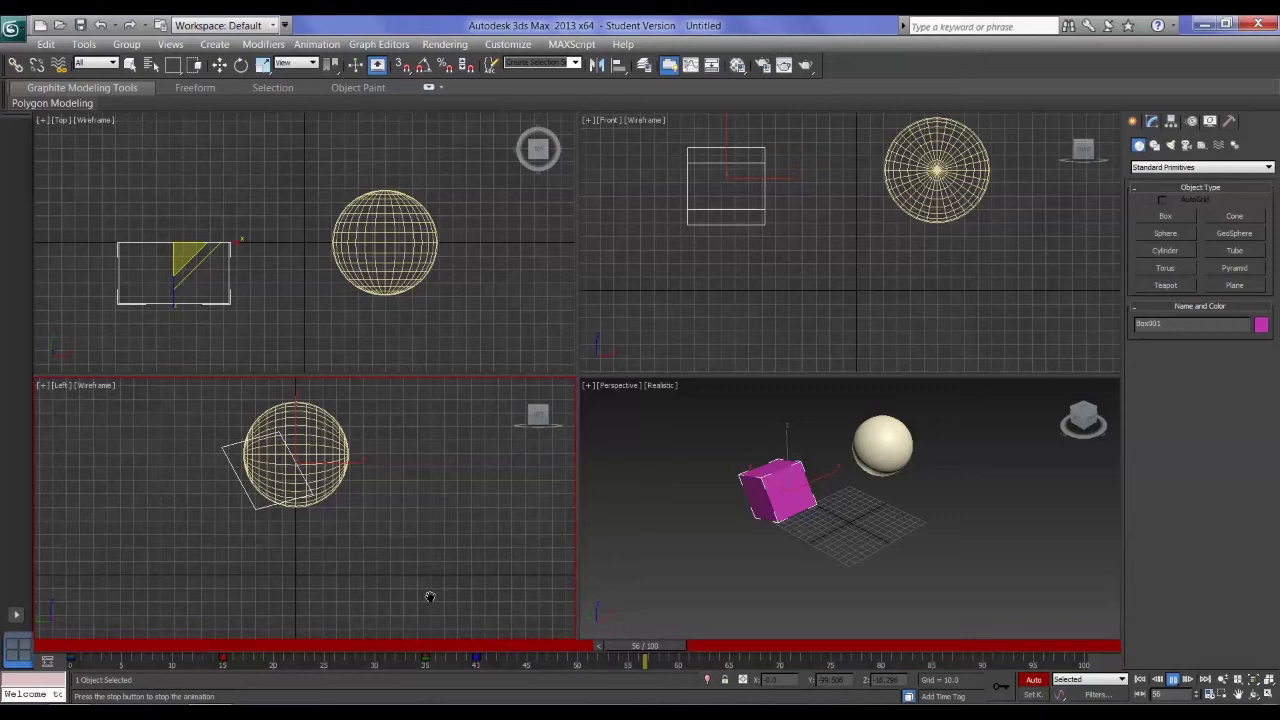
{"action": "middle_click", "coordinate": [896, 568]}
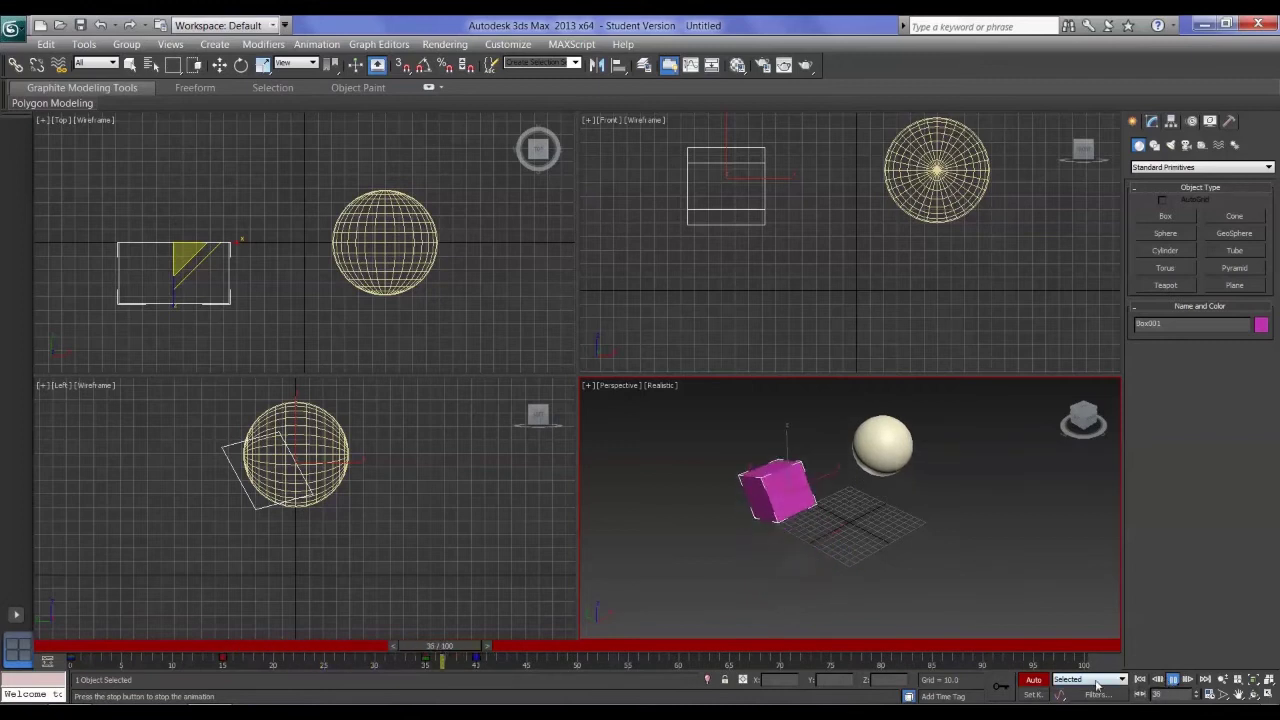
Stop playback, return to frame 0, and switch from Auto Key to Set Key mode.
{"action": "left_click", "coordinate": [1174, 680]}
{"action": "left_click_drag", "start_coordinate": [1076, 648], "coordinate": [87, 640]}
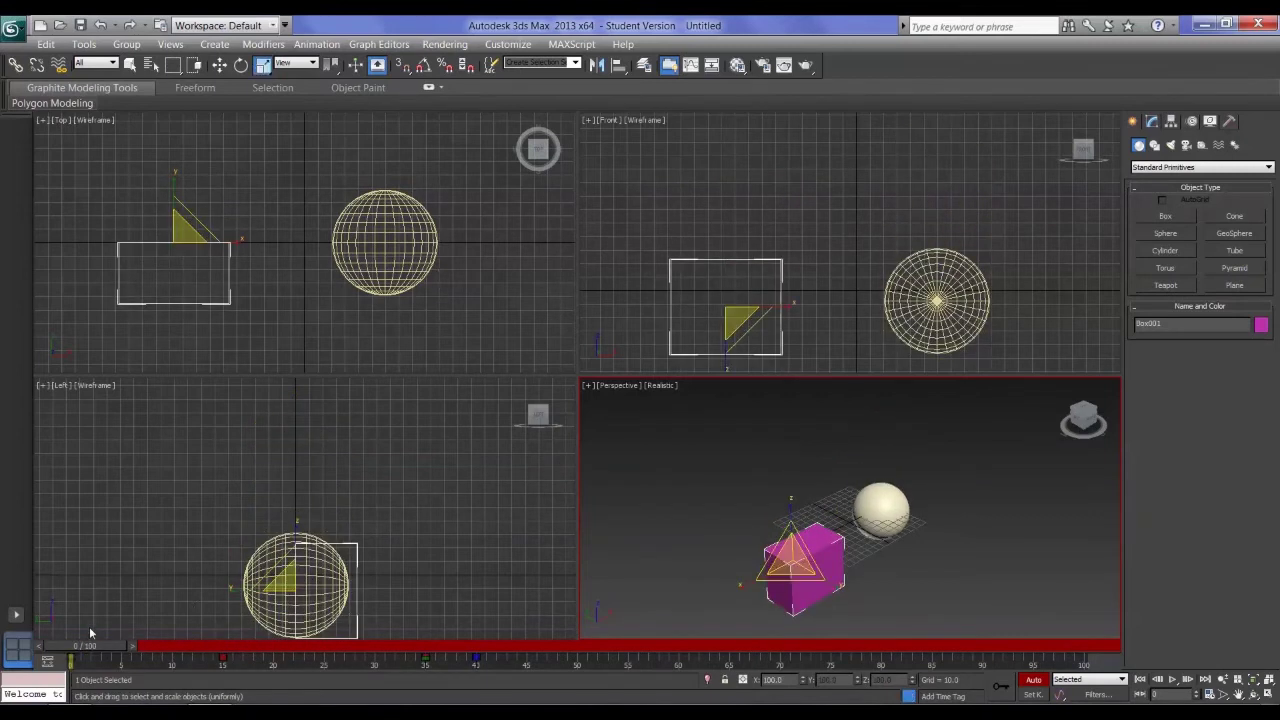
{"action": "left_click", "coordinate": [1036, 696]}
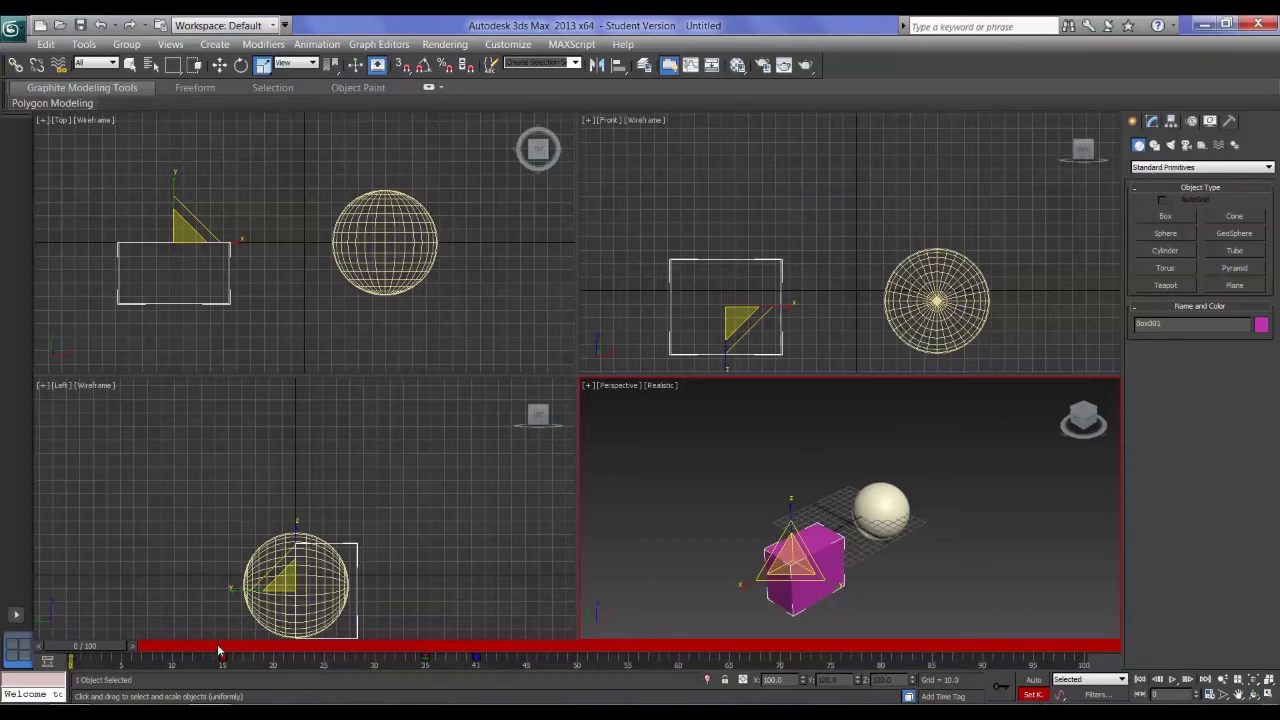
At frame 57, move the box down in the Front viewport, then revert the unkeyed move.
{"action": "left_click_drag", "start_coordinate": [85, 646], "coordinate": [645, 646]}
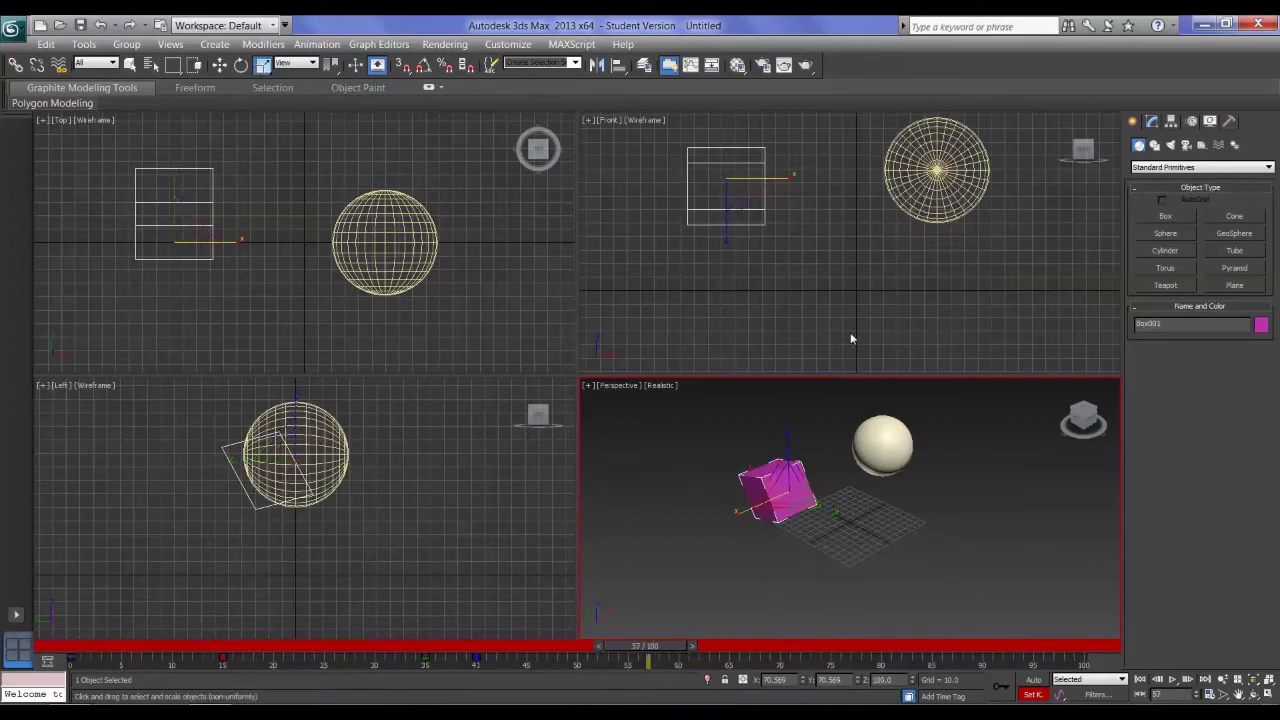
{"action": "key", "text": "ctrl+e"}
{"action": "key", "text": "w"}
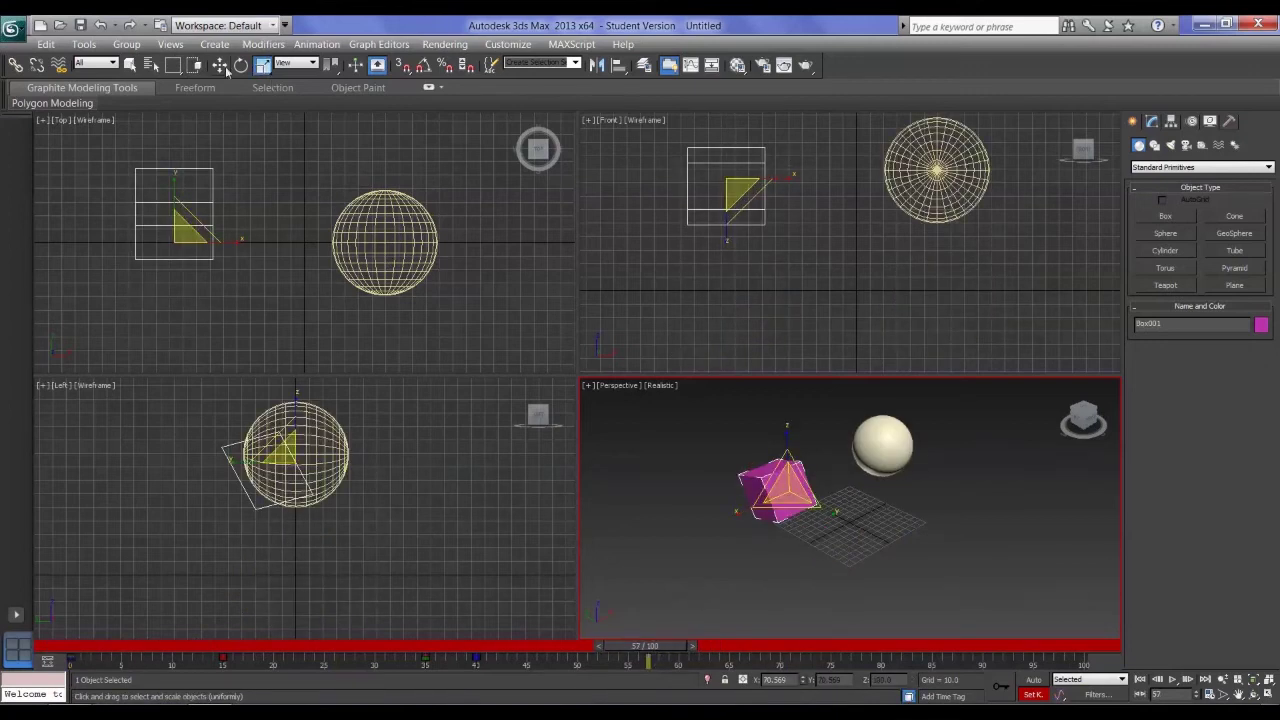
{"action": "left_click", "coordinate": [724, 137]}
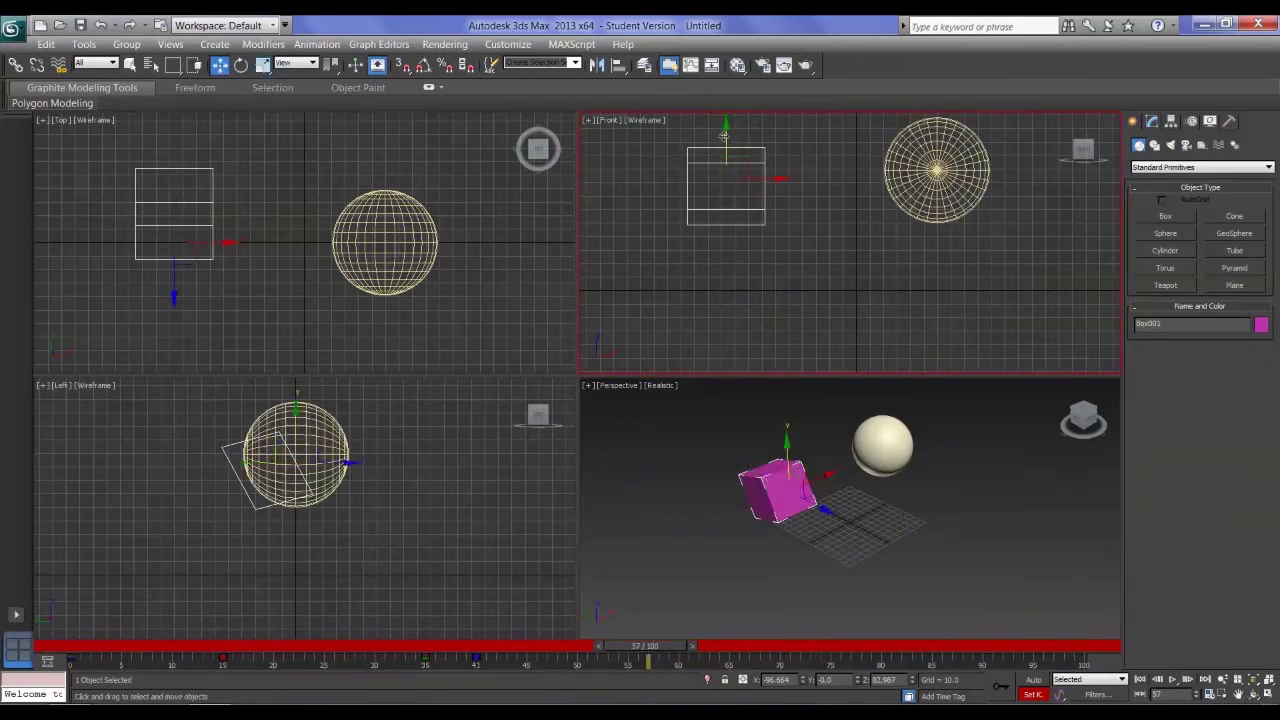
{"action": "left_click_drag", "start_coordinate": [726, 135], "coordinate": [726, 258]}
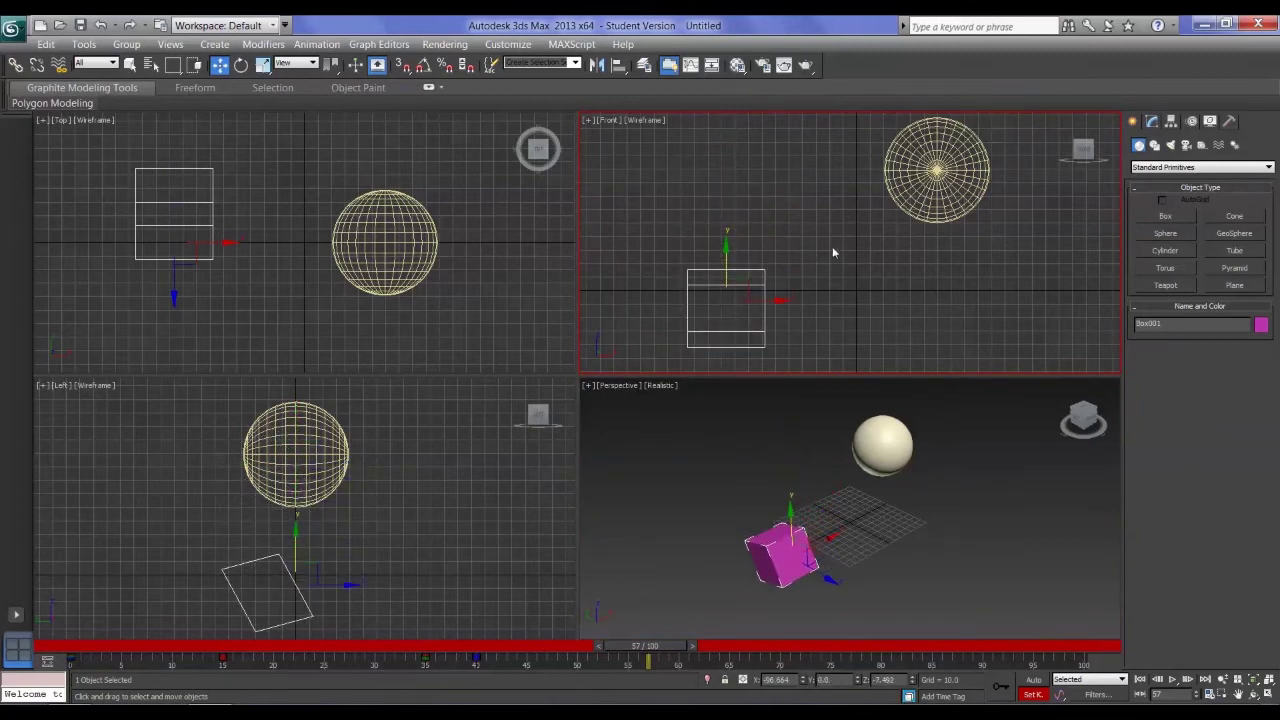
{"action": "key", "text": "q"}
{"action": "left_click", "coordinate": [658, 651]}
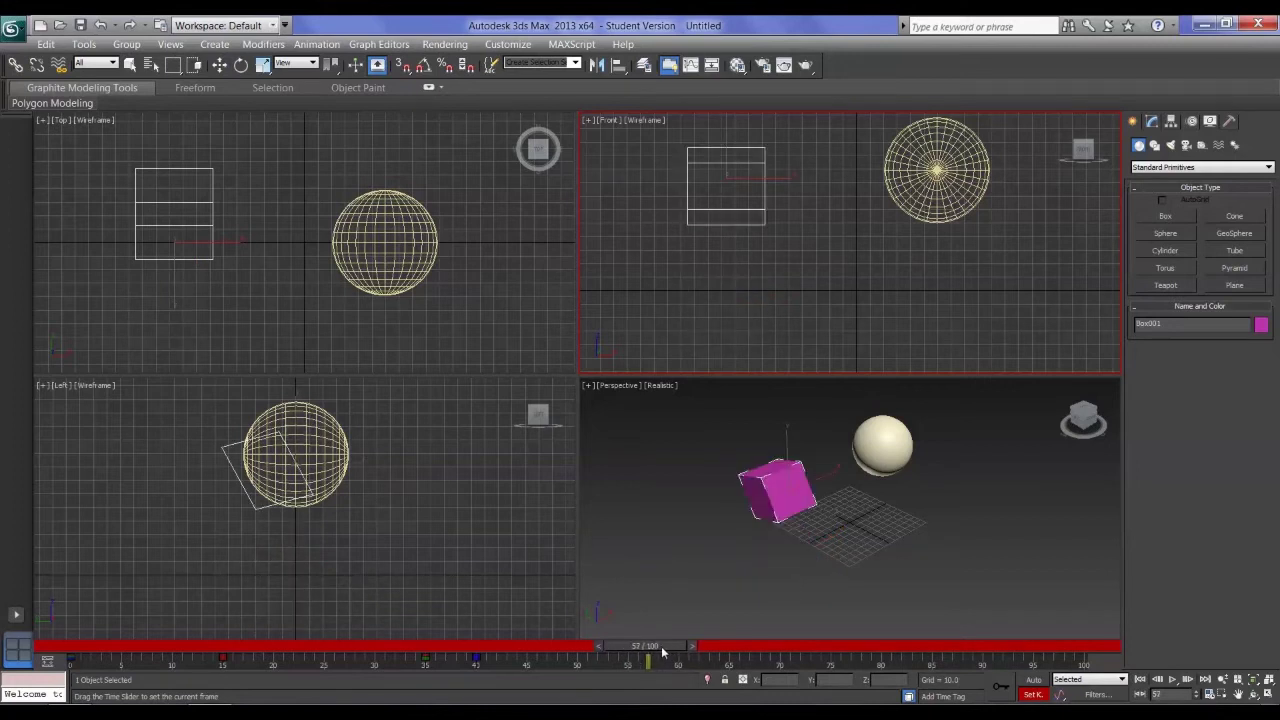
Lower the box, shift it slightly right and up, and tilt it about 14.5 degrees on X.
{"action": "key", "text": "w"}
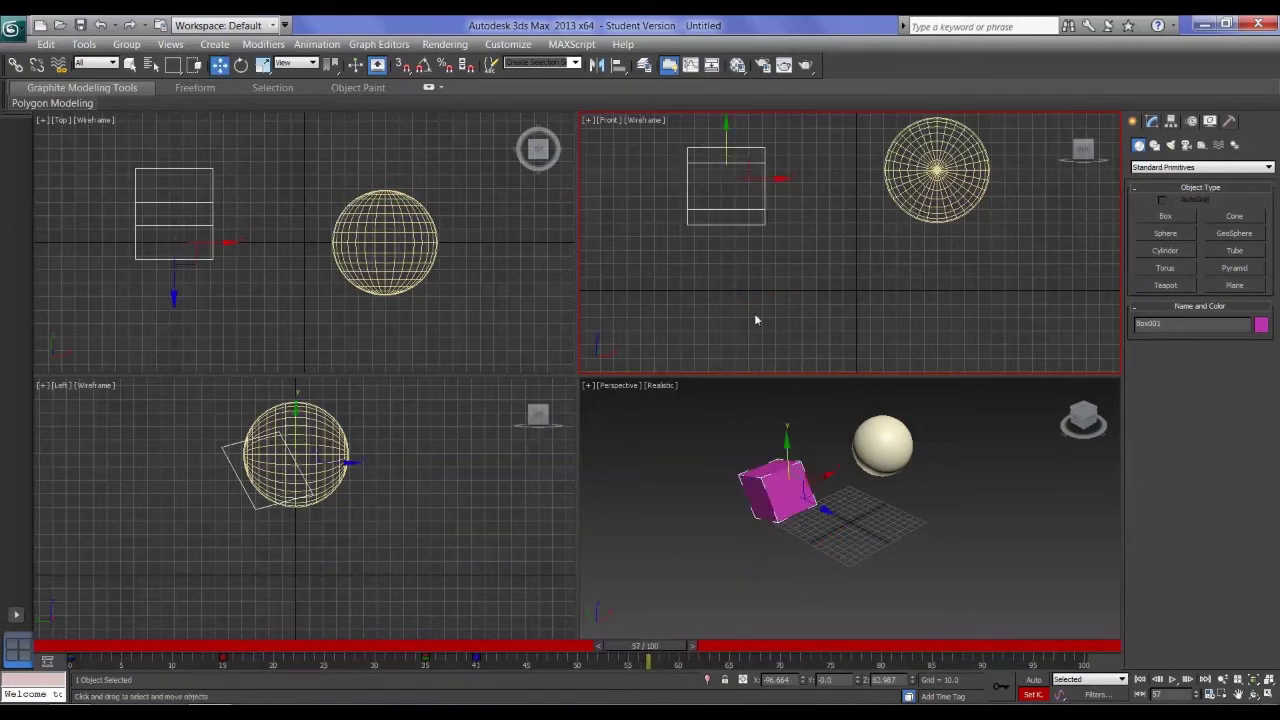
{"action": "left_click_drag", "start_coordinate": [726, 147], "coordinate": [726, 270]}
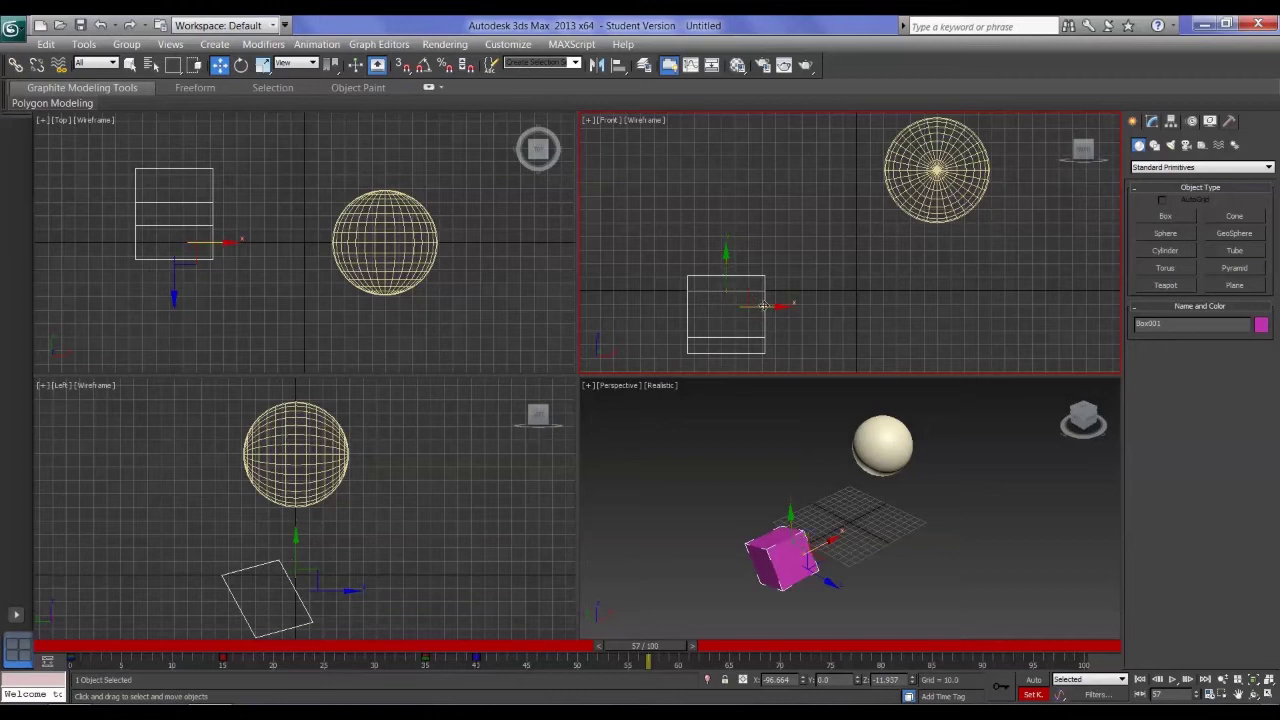
{"action": "left_click_drag", "start_coordinate": [765, 305], "coordinate": [800, 249]}
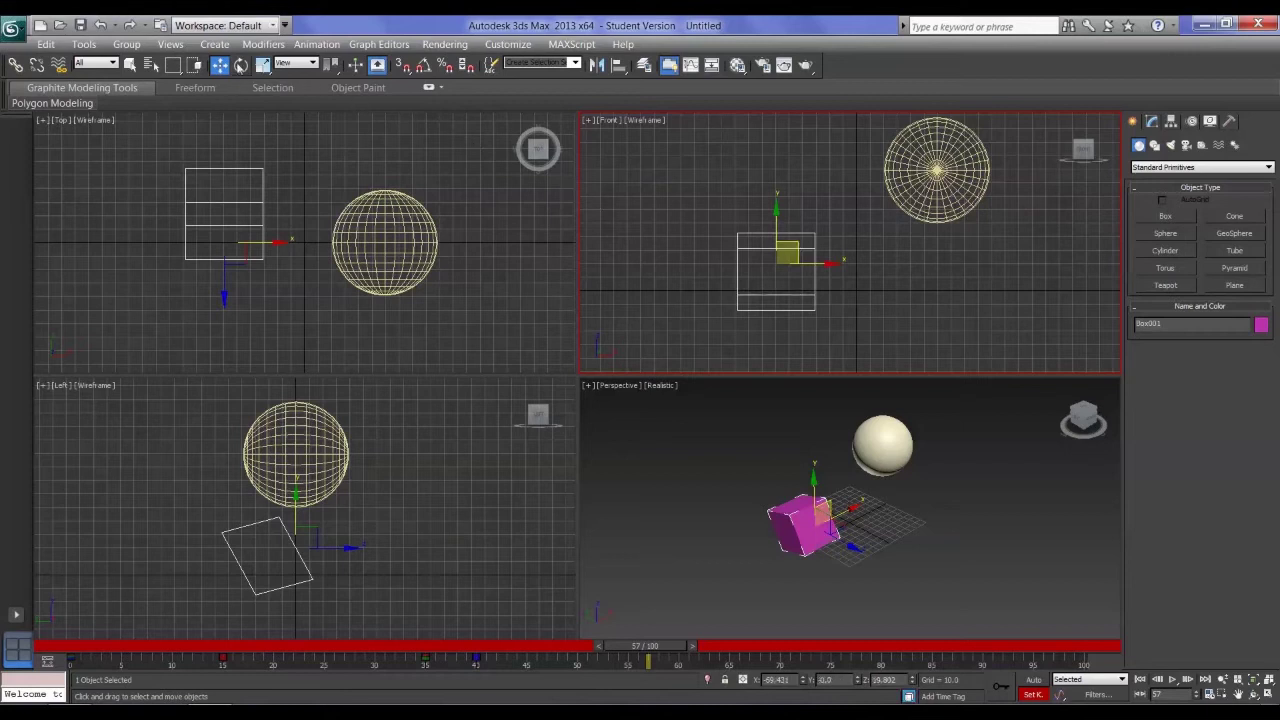
{"action": "left_click", "coordinate": [241, 65]}
{"action": "left_click_drag", "start_coordinate": [777, 232], "coordinate": [778, 252]}
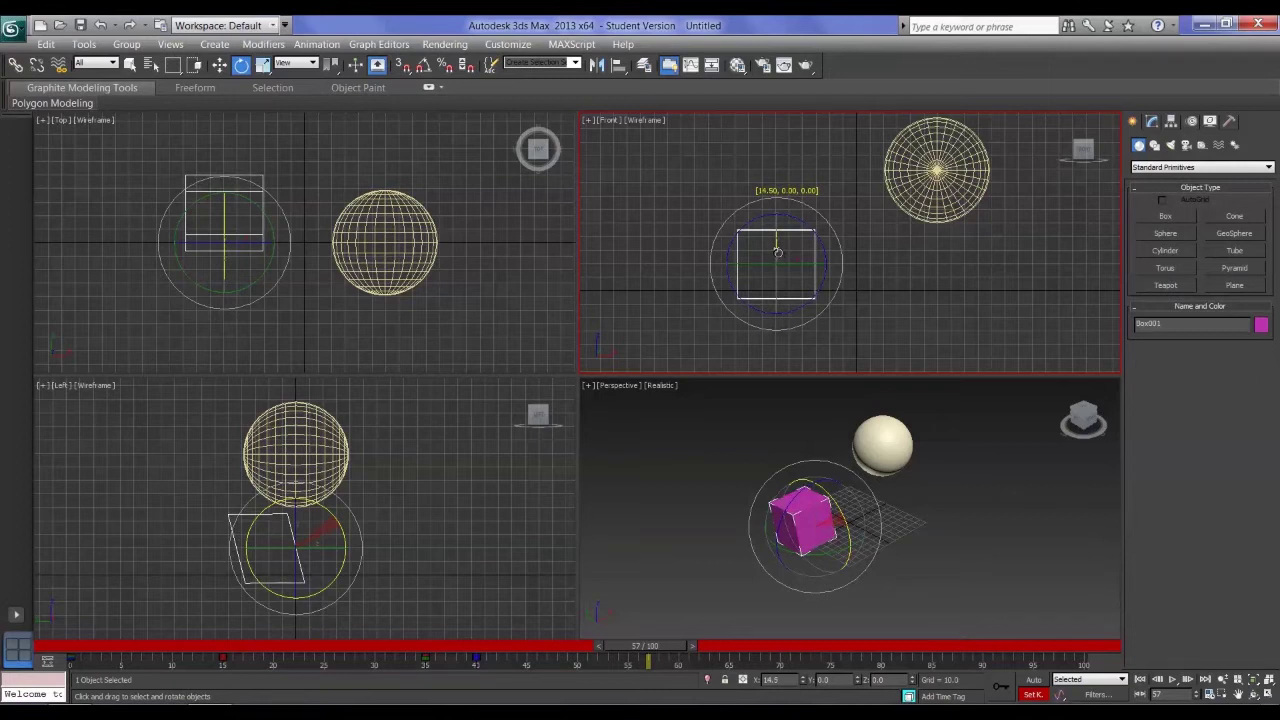
Finish tilting the box to 14.5 degrees, scrub between frames 57 and 60, then open Set Key Filters.
{"action": "left_click_drag", "start_coordinate": [778, 252], "coordinate": [776, 253]}
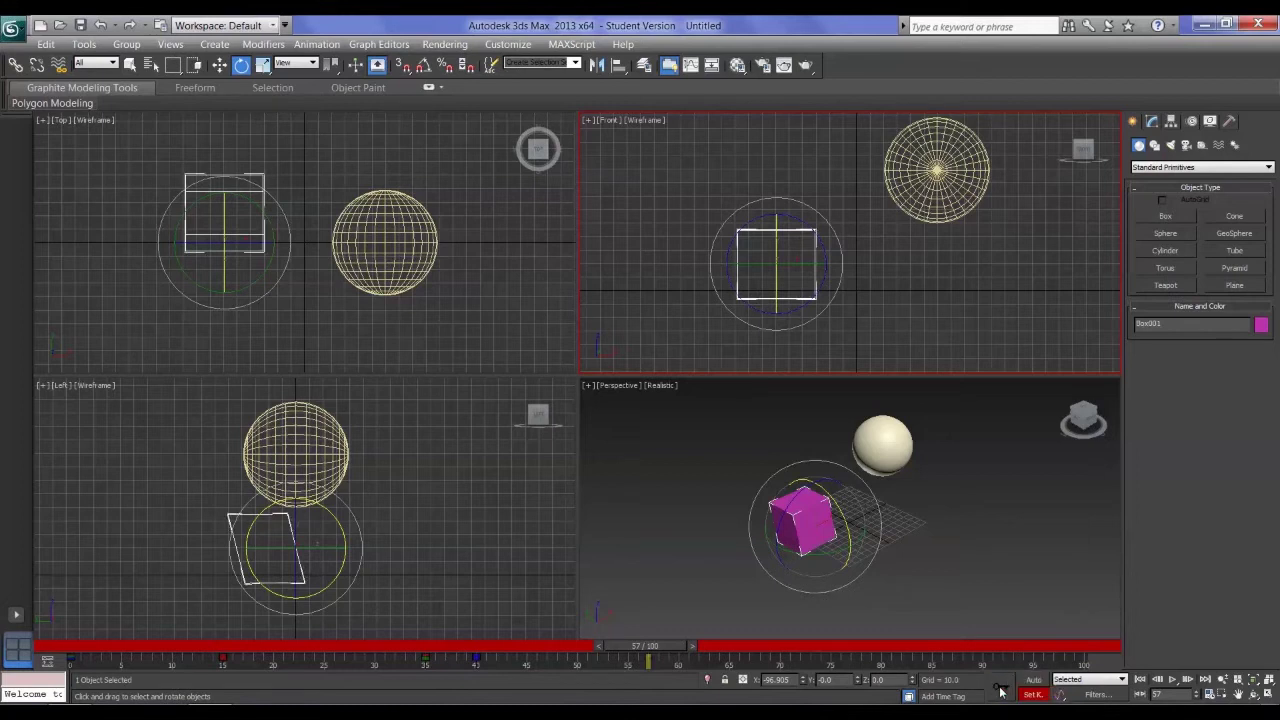
{"action": "left_click_drag", "start_coordinate": [662, 651], "coordinate": [689, 651]}
{"action": "key", "text": "e"}
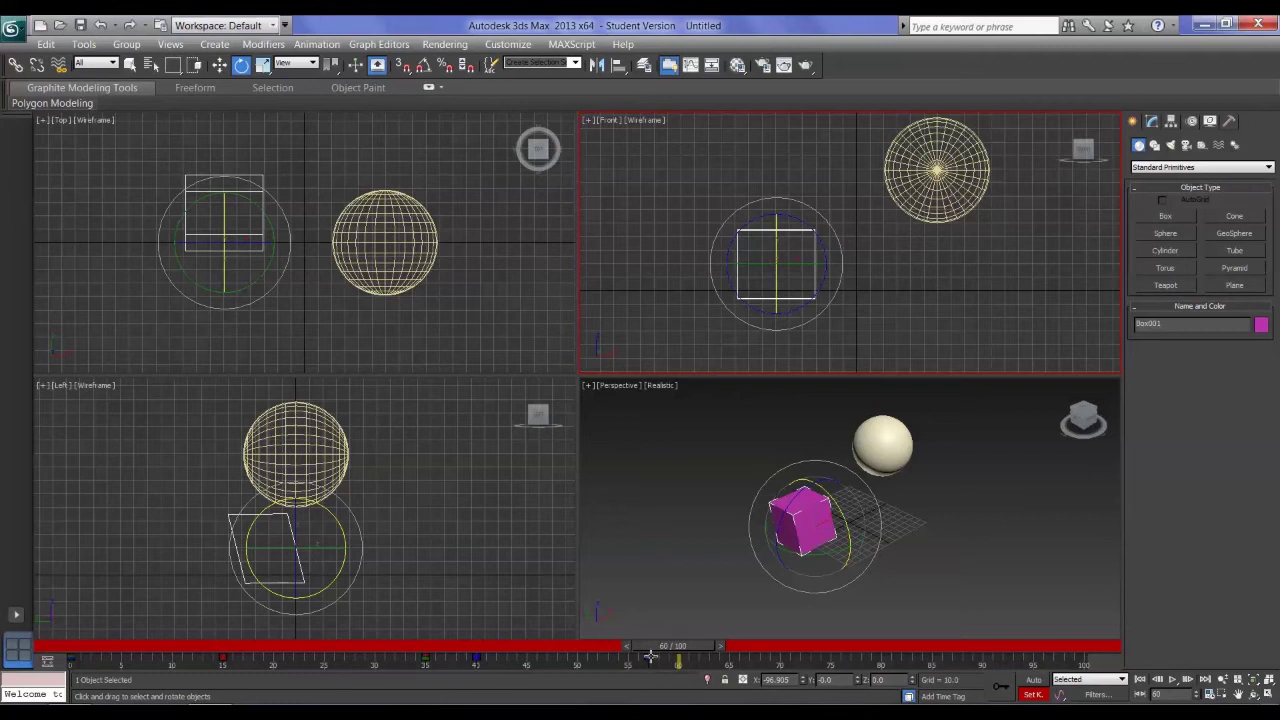
{"action": "left_click_drag", "start_coordinate": [673, 646], "coordinate": [645, 646]}
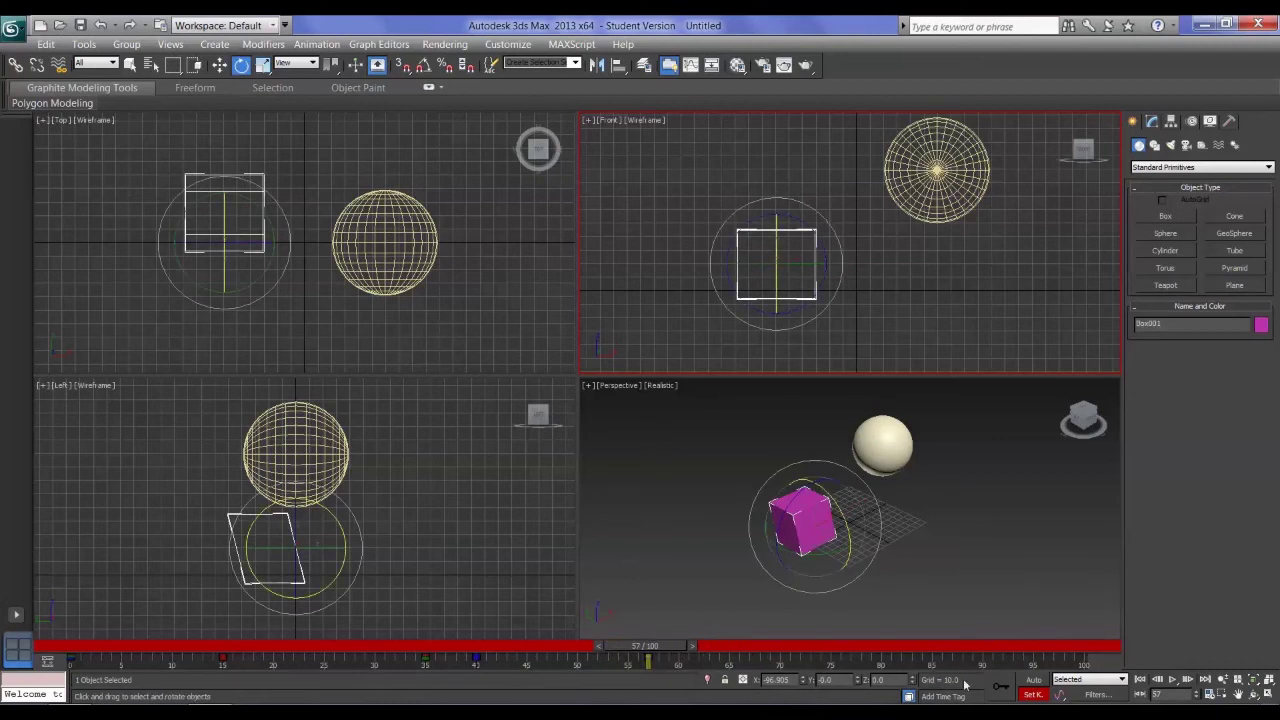
{"action": "left_click", "coordinate": [1113, 698]}
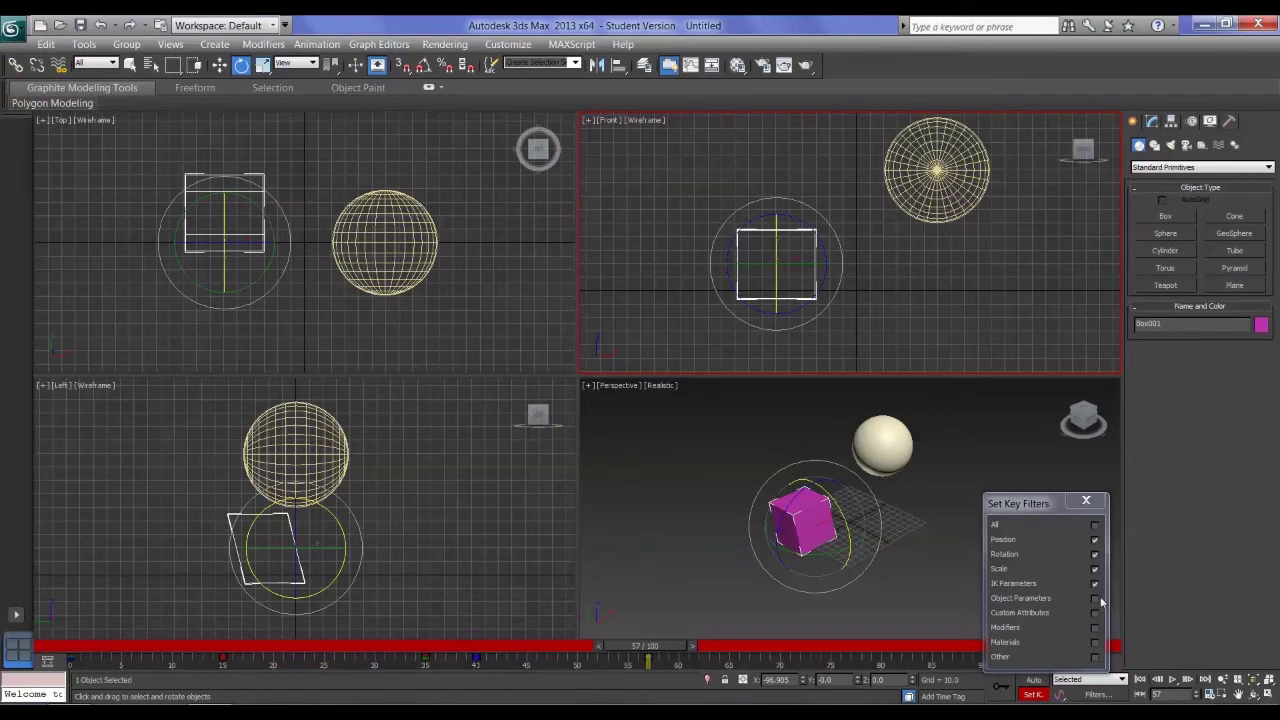
Untick and retick Rotation in Set Key Filters, then close the dialog.
{"action": "left_click", "coordinate": [1094, 554]}
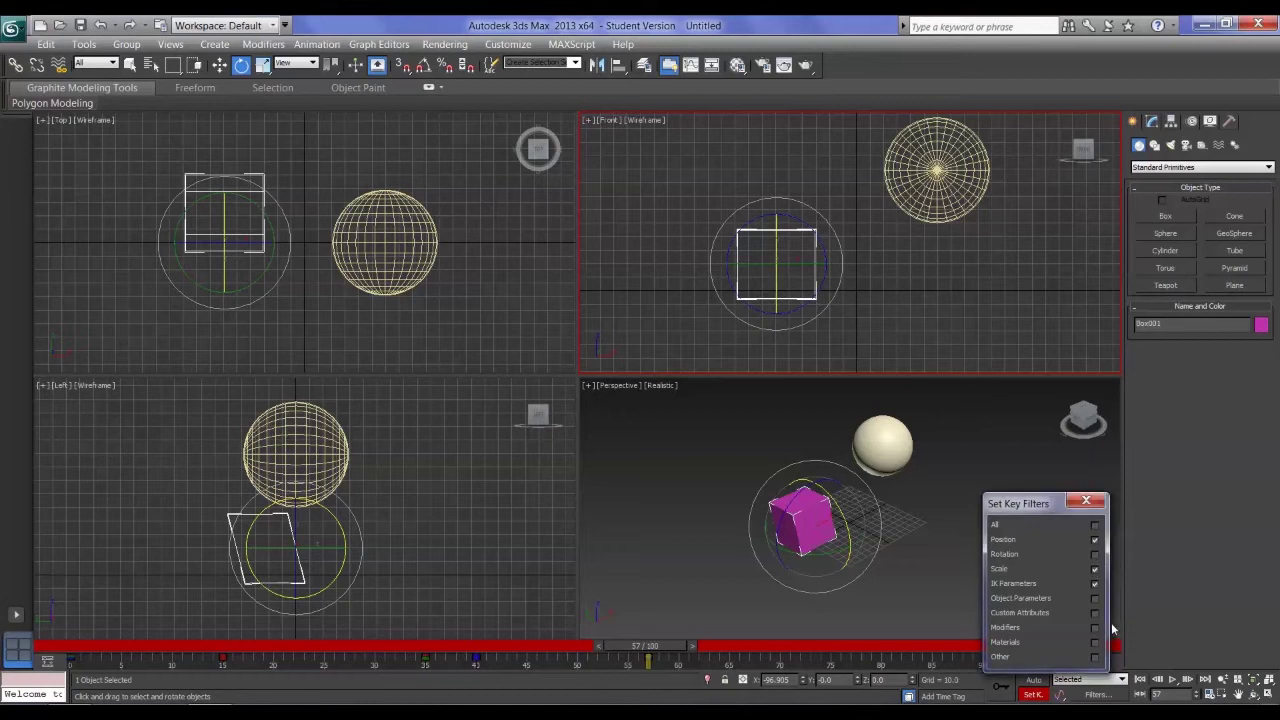
{"action": "left_click", "coordinate": [1095, 555]}
{"action": "left_click", "coordinate": [1086, 500]}
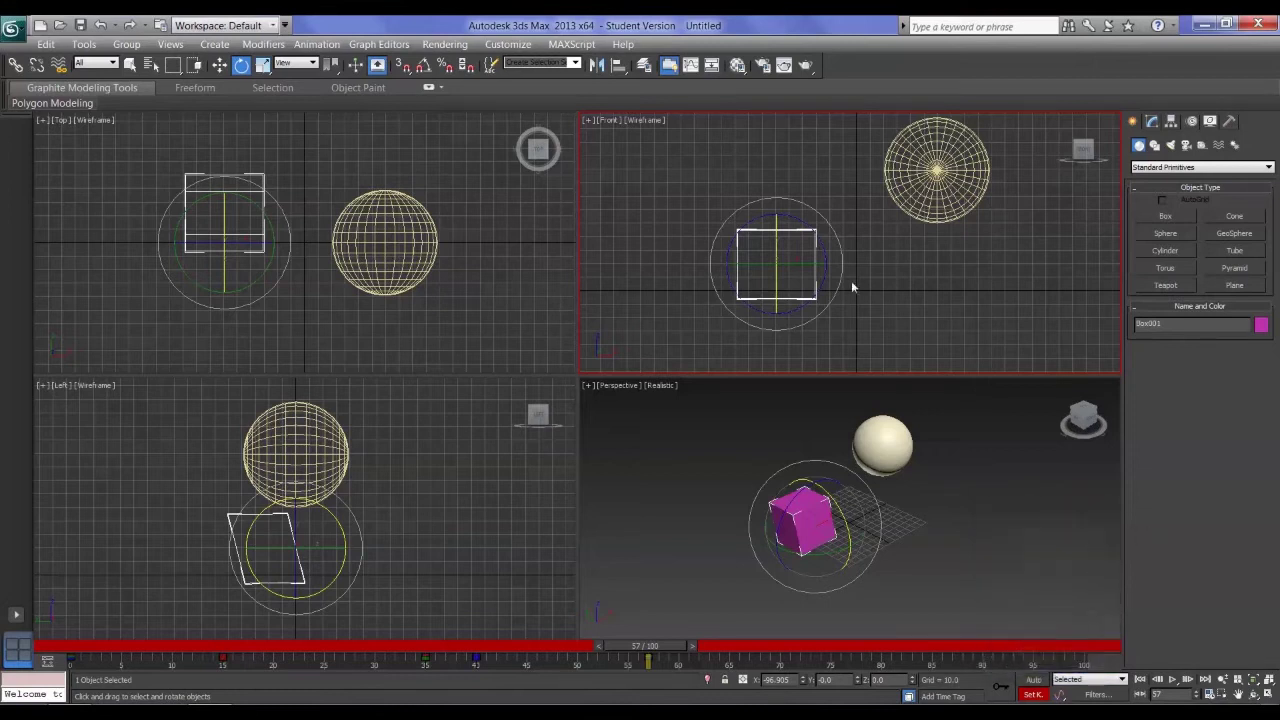
Cycle through Select and Move, Rotate and Scale, ending on Select and Move.
{"action": "left_click", "coordinate": [220, 65]}
{"action": "left_click", "coordinate": [240, 65]}
{"action": "left_click", "coordinate": [262, 65]}
{"action": "left_click", "coordinate": [220, 65]}
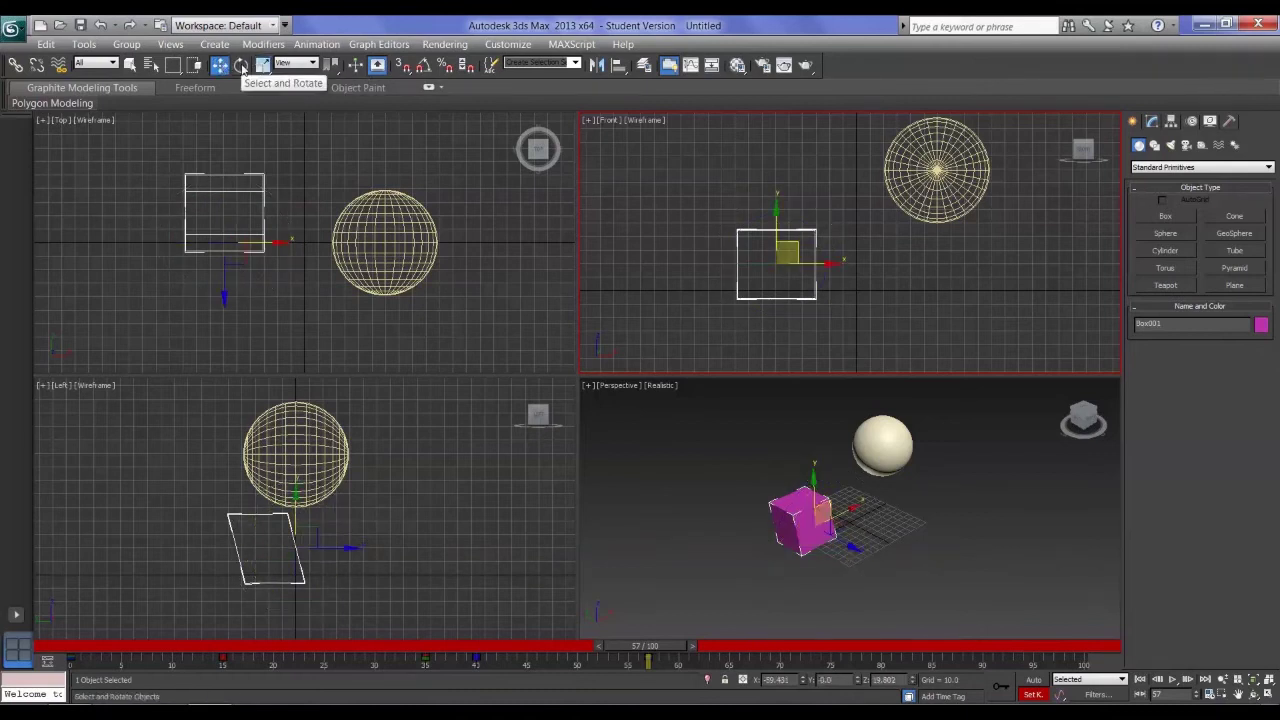
Switch to Select and Uniform Scale, scrub the animation from frame 35 through 100, and open Time Configuration.
{"action": "left_click", "coordinate": [241, 65]}
{"action": "left_click", "coordinate": [263, 65]}
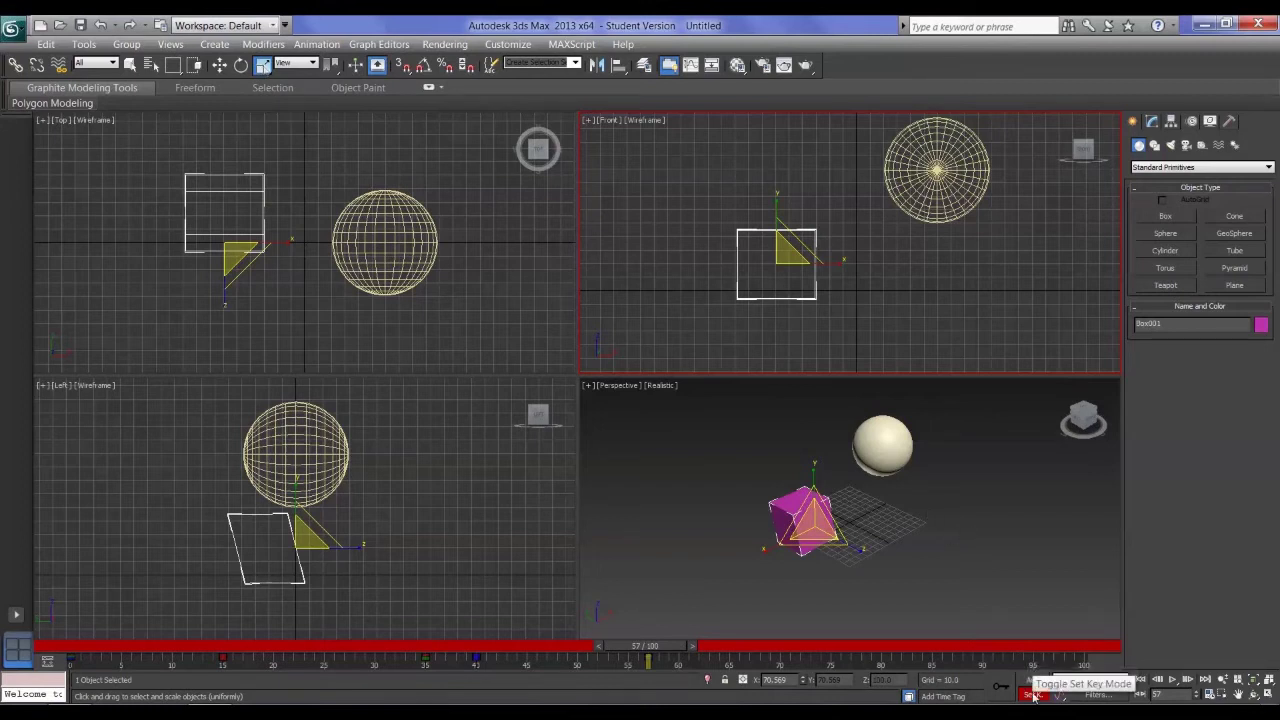
{"action": "left_click_drag", "start_coordinate": [645, 646], "coordinate": [476, 646]}
{"action": "left_click_drag", "start_coordinate": [588, 671], "coordinate": [738, 646]}
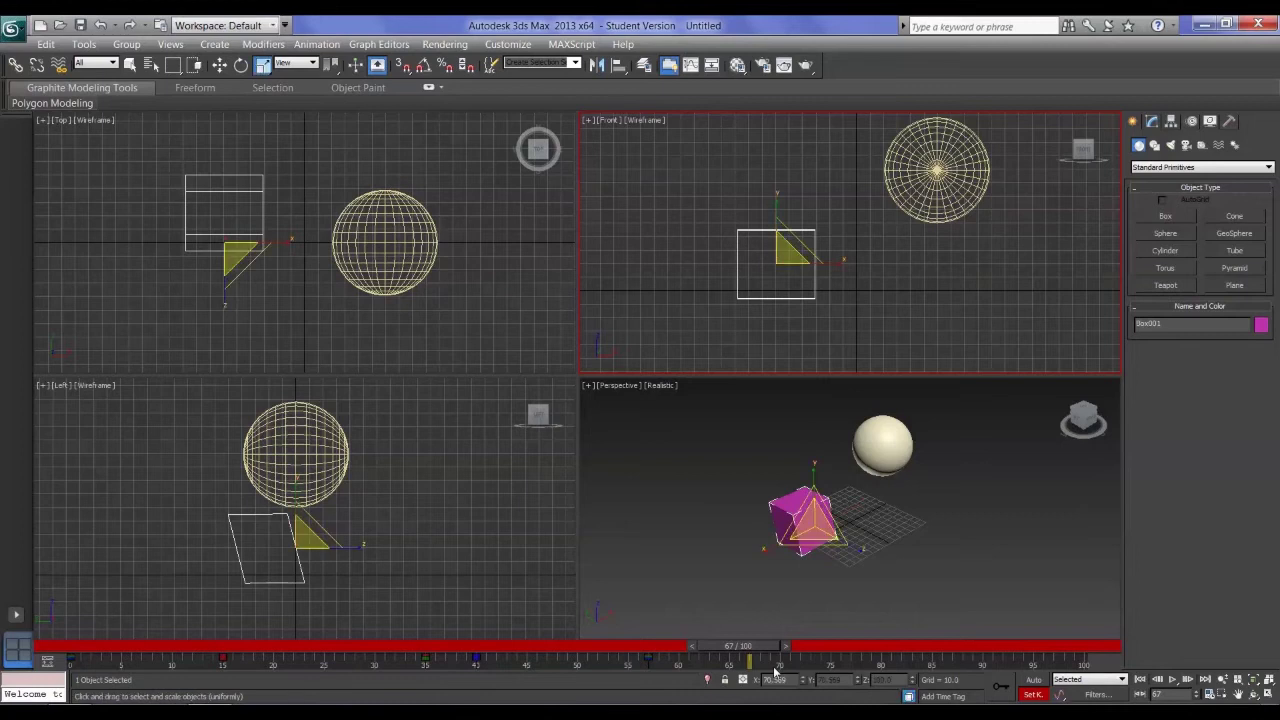
{"action": "left_click_drag", "start_coordinate": [738, 646], "coordinate": [1108, 645]}
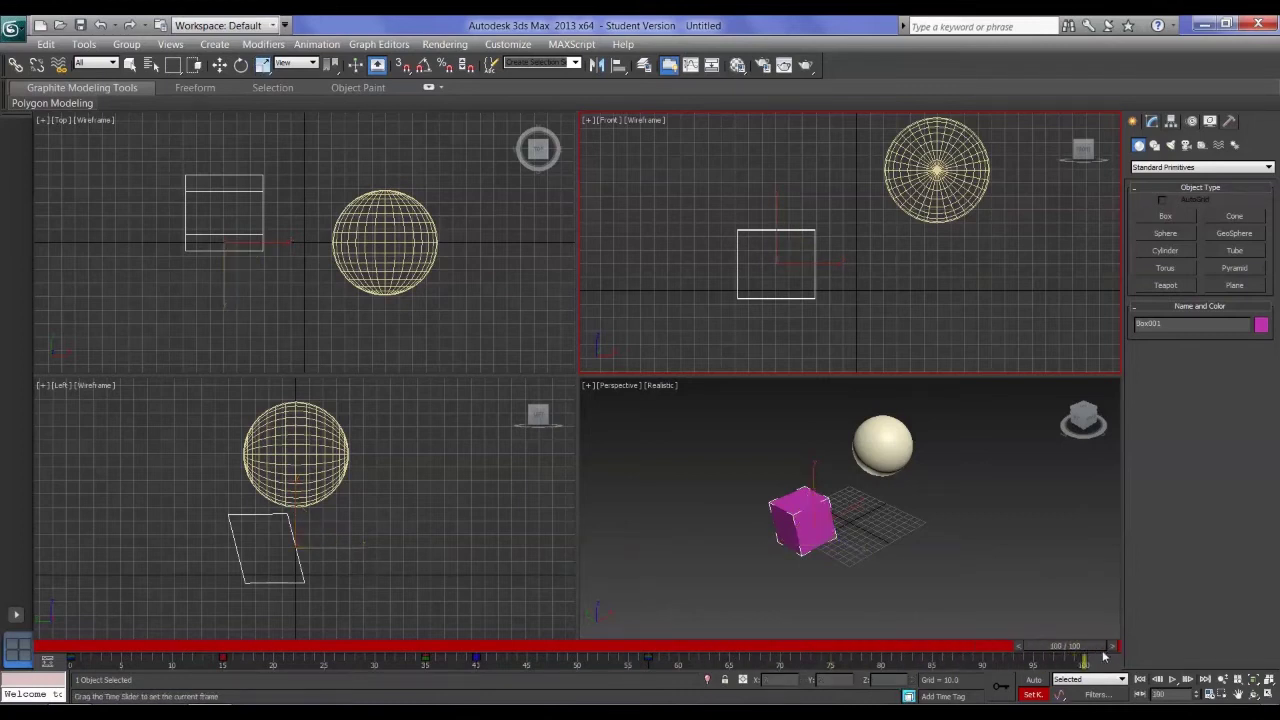
{"action": "left_click_drag", "start_coordinate": [1070, 657], "coordinate": [985, 647]}
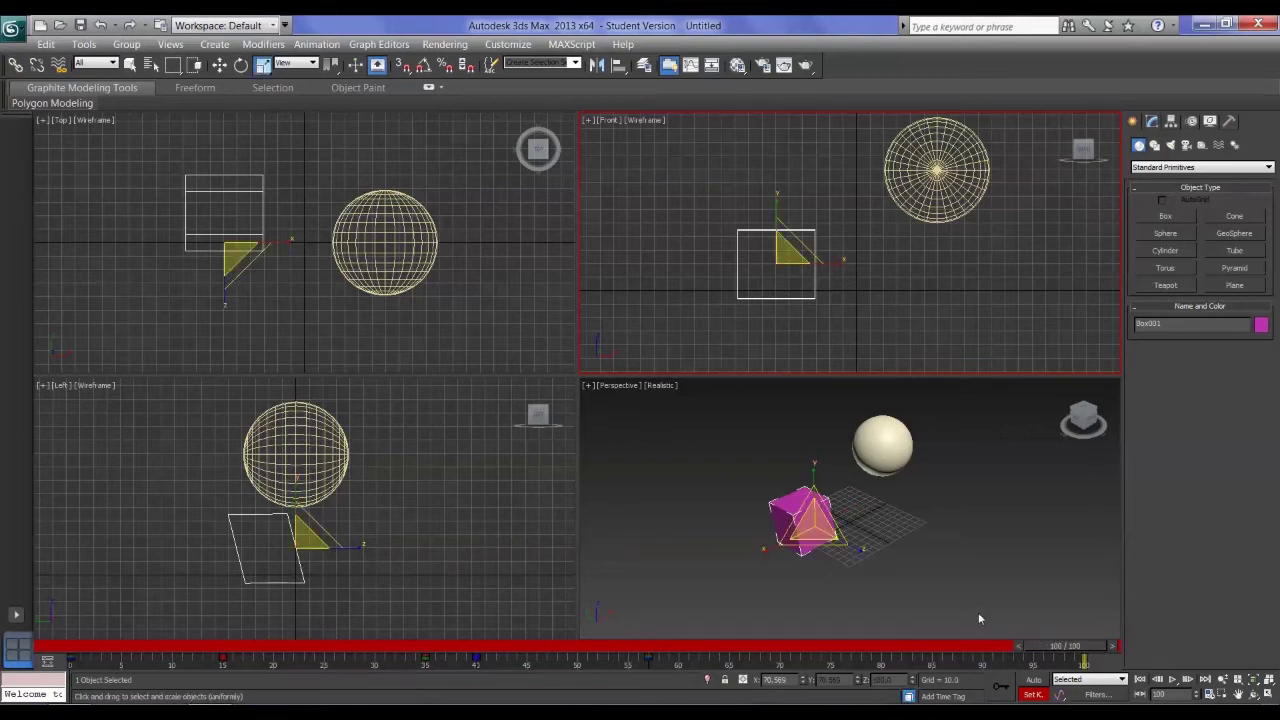
{"action": "left_click", "coordinate": [1212, 697]}
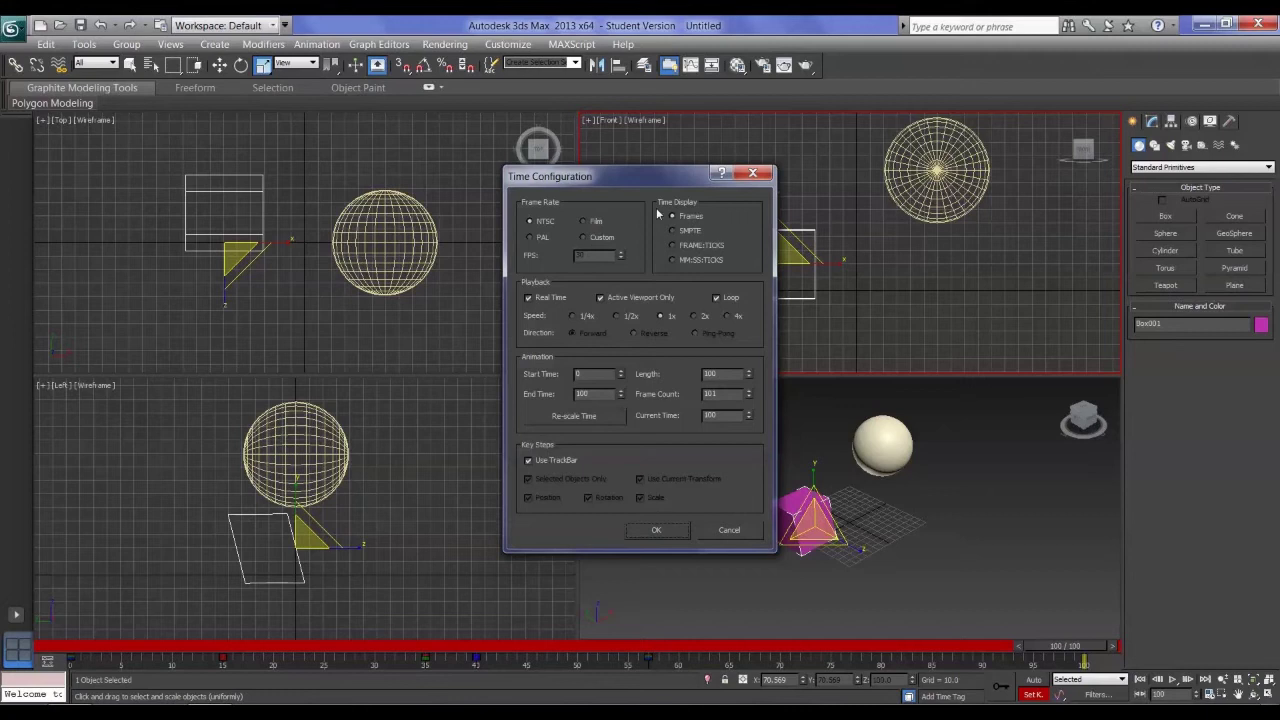
Try the NTSC, Film and Custom frame rates, settling on PAL so the range ends at 83.
{"action": "left_click", "coordinate": [530, 238]}
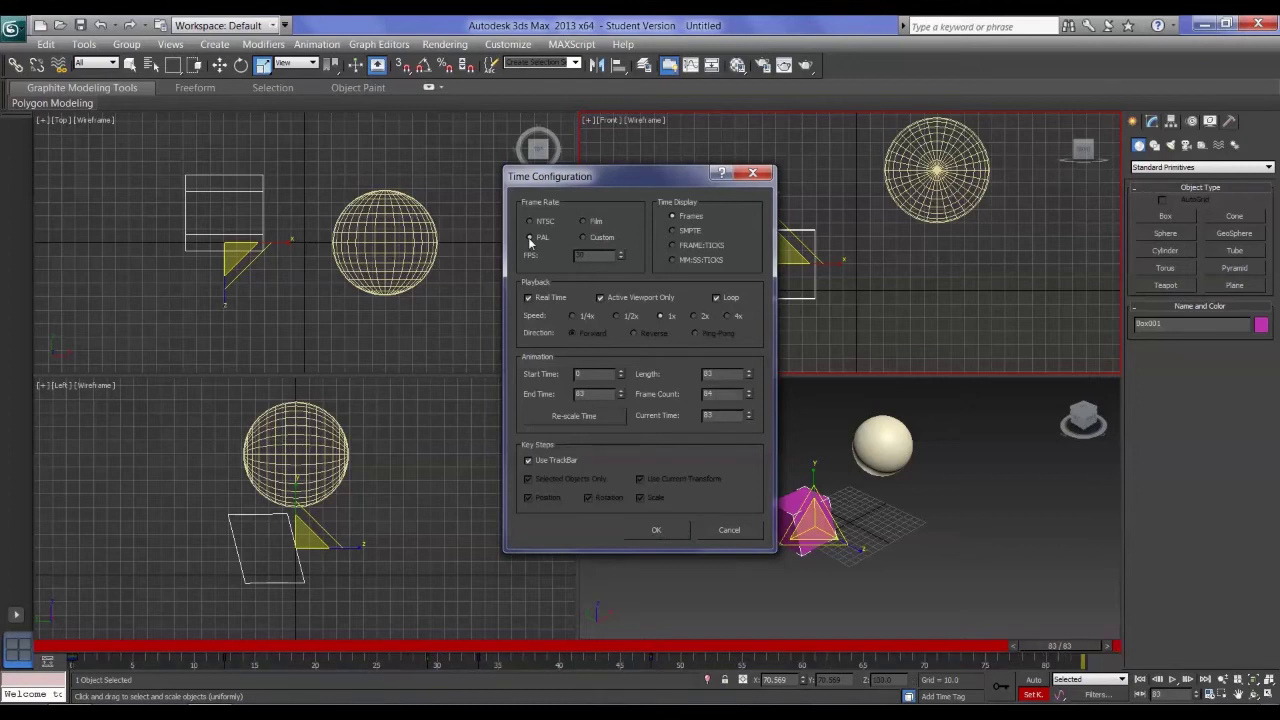
{"action": "left_click", "coordinate": [585, 222]}
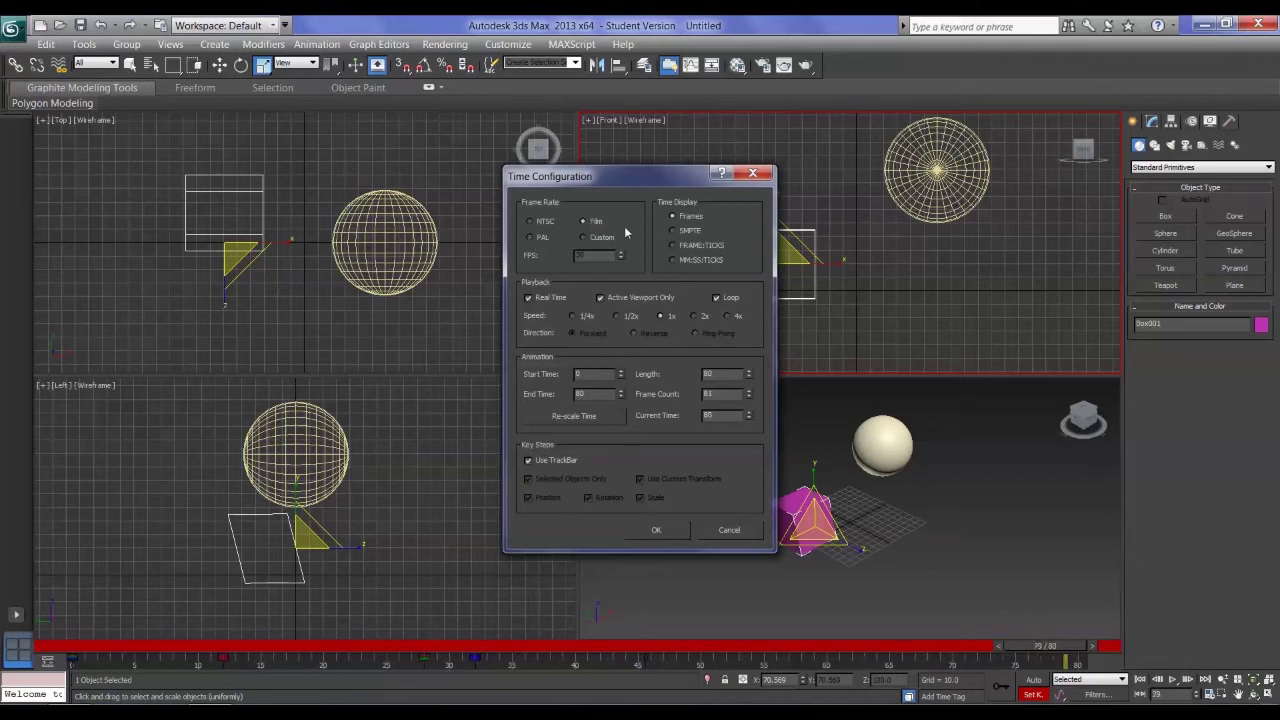
{"action": "left_click", "coordinate": [585, 238]}
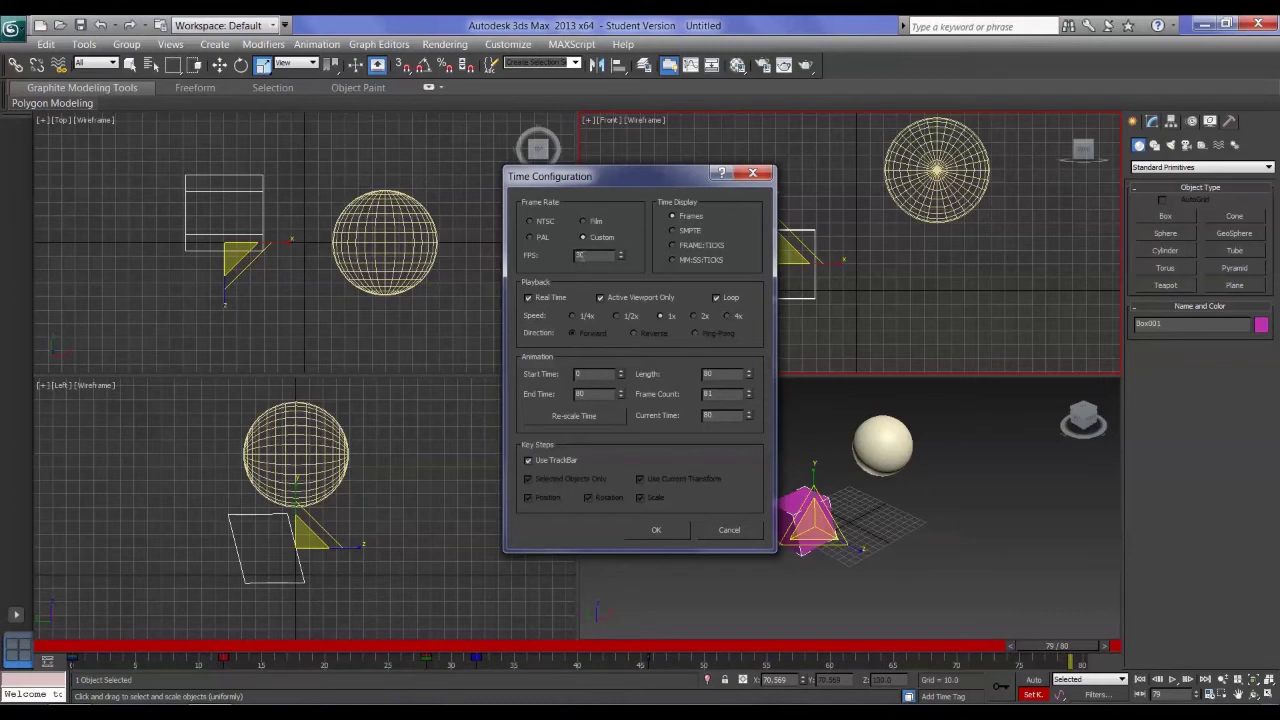
{"action": "left_click", "coordinate": [531, 237]}
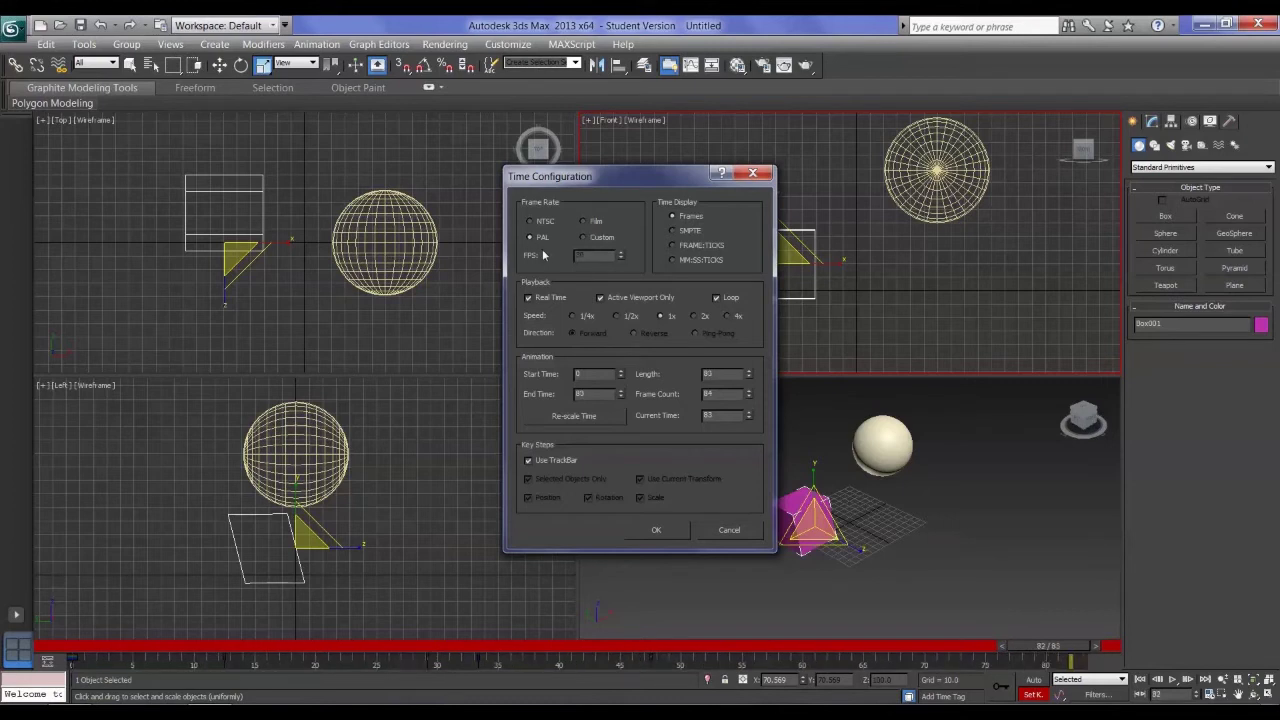
{"action": "left_click", "coordinate": [531, 221]}
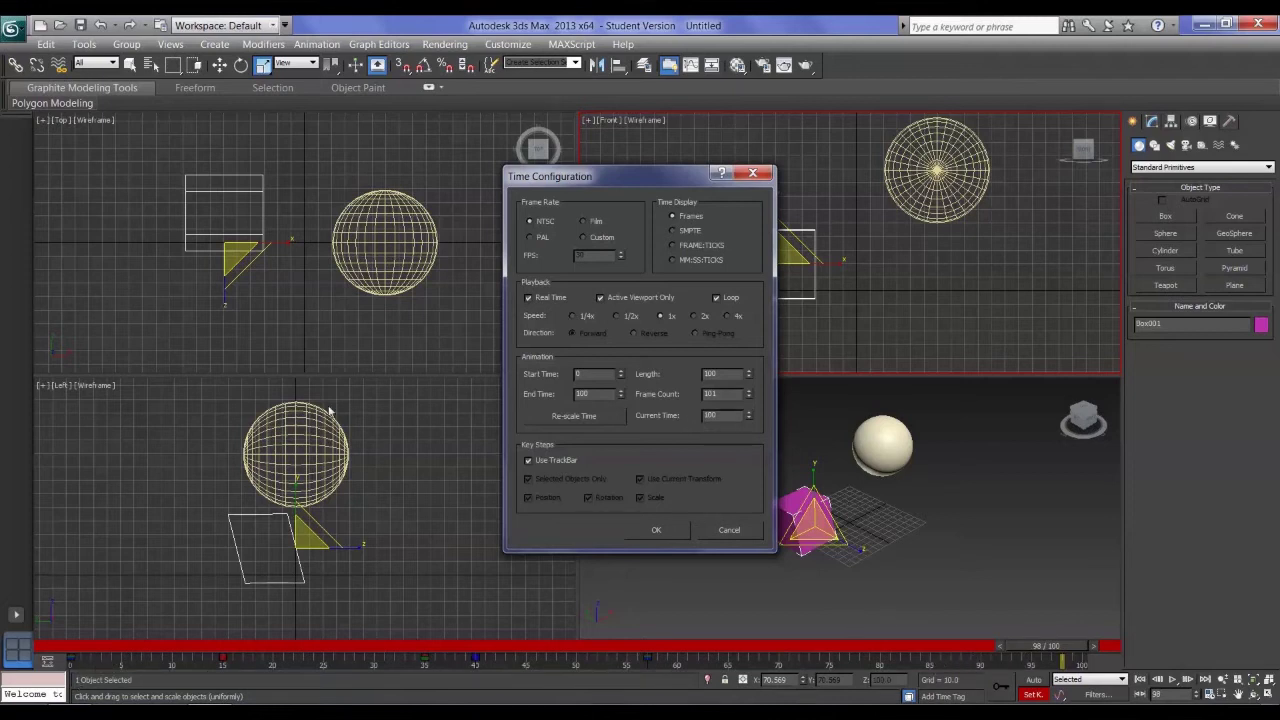
{"action": "left_click", "coordinate": [530, 237]}
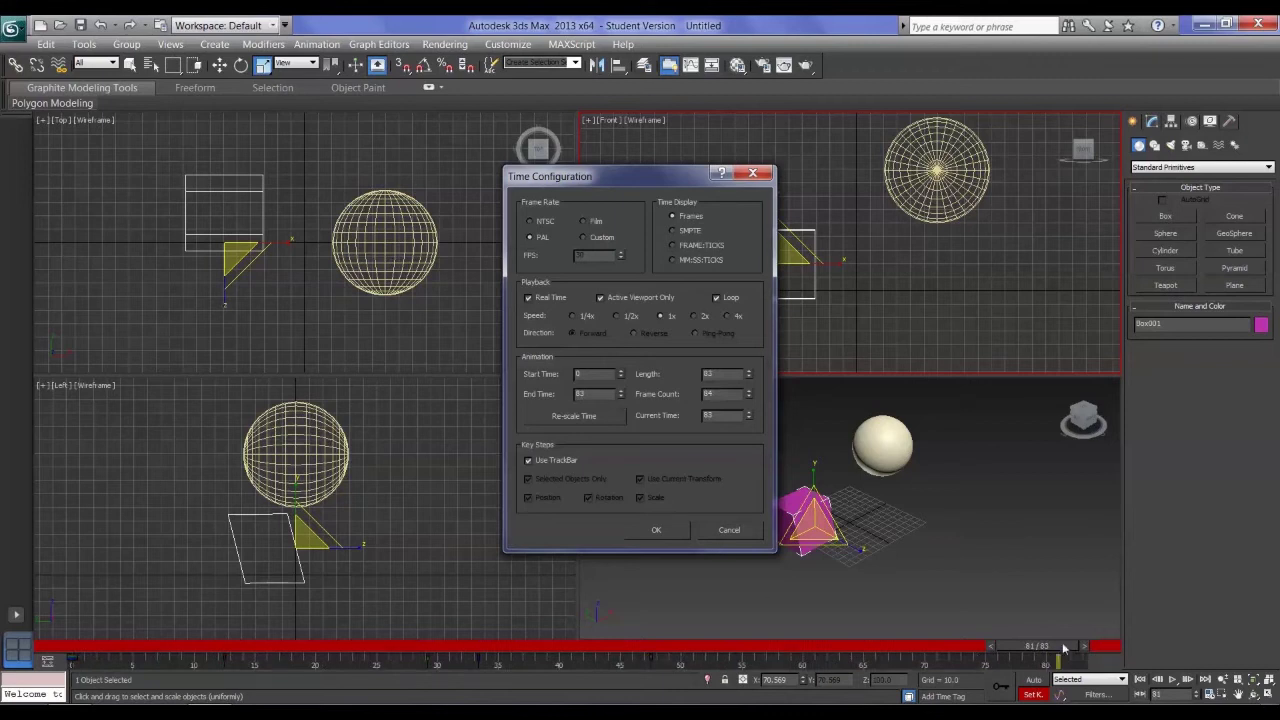
{"action": "left_click", "coordinate": [530, 221]}
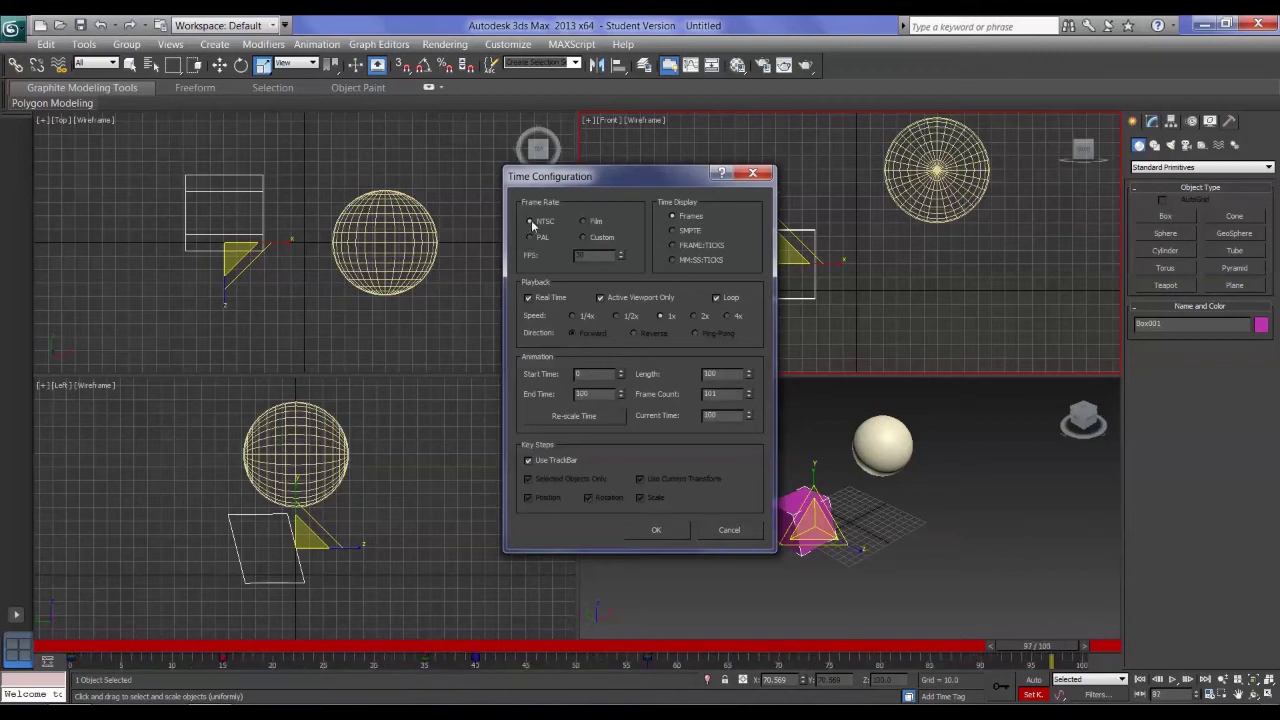
{"action": "left_click", "coordinate": [530, 237]}
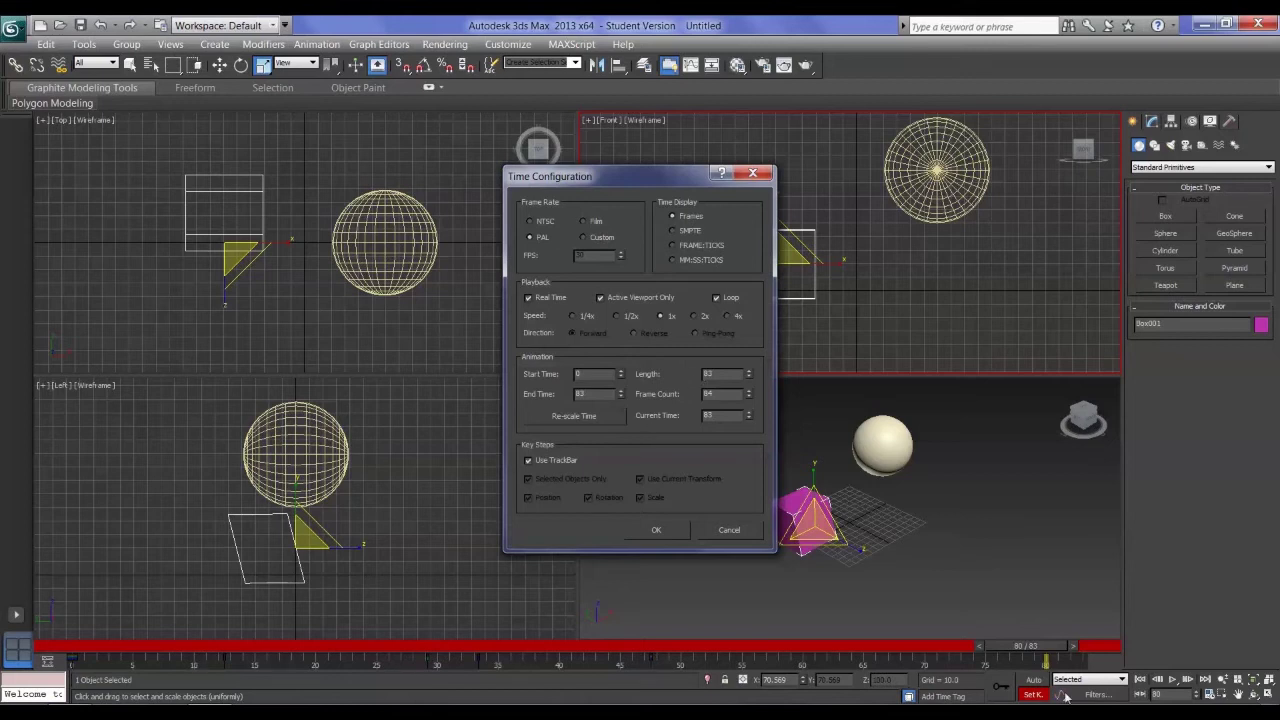
{"action": "left_click", "coordinate": [673, 231]}
{"action": "left_click", "coordinate": [1012, 652]}
{"action": "left_click", "coordinate": [673, 245]}
{"action": "left_click", "coordinate": [699, 261]}
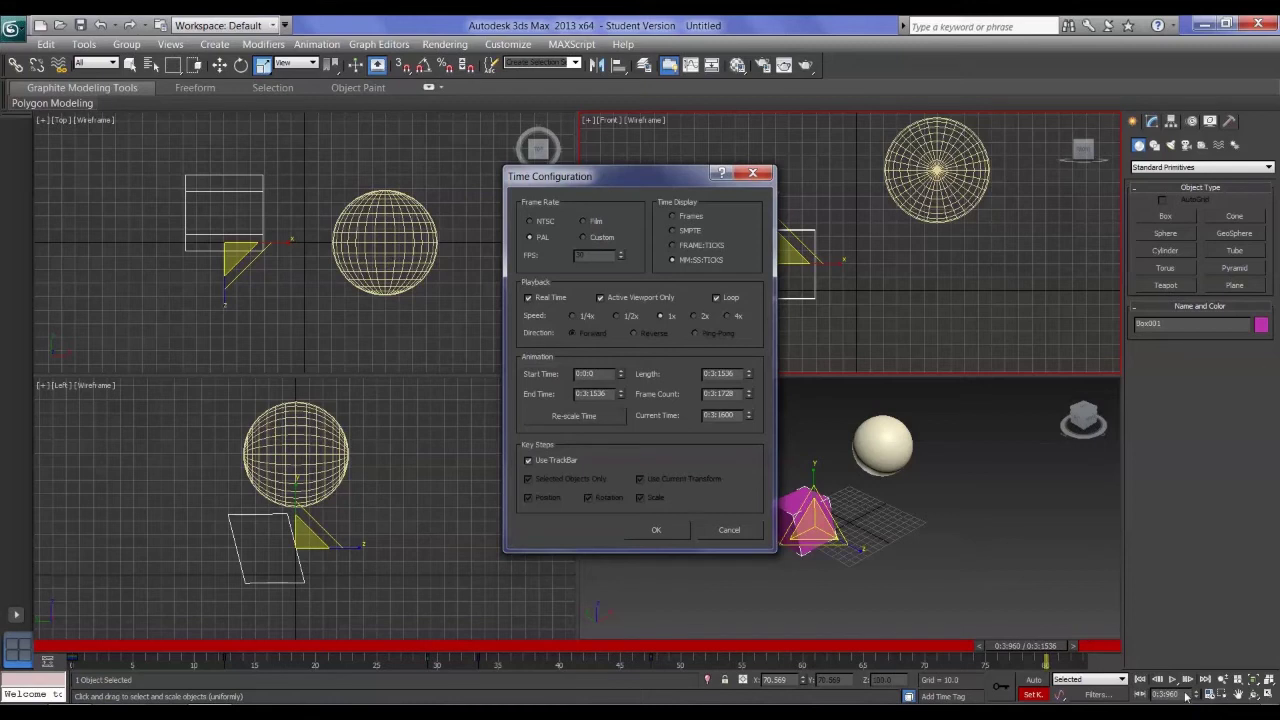
{"action": "left_click", "coordinate": [673, 216]}
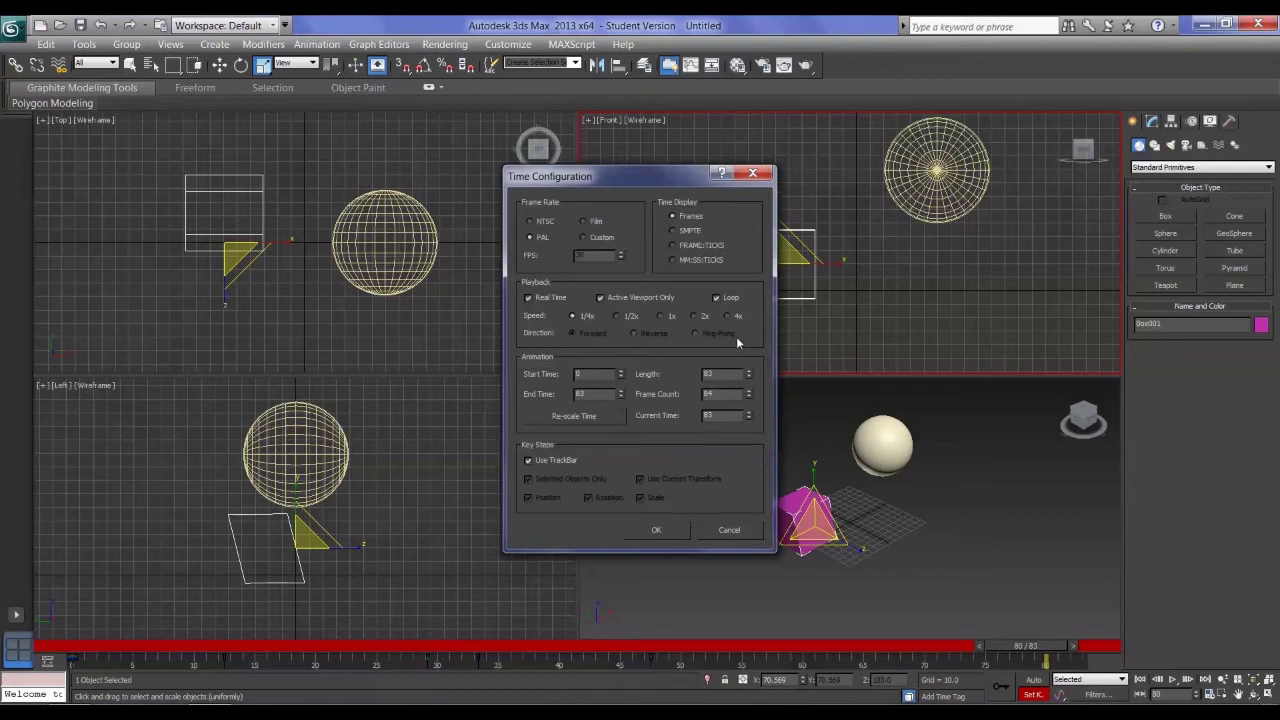
Try 2x and 4x playback speeds, return to 1x, and enter an end time of 150.
{"action": "left_click", "coordinate": [695, 316]}
{"action": "left_click", "coordinate": [727, 316]}
{"action": "left_click", "coordinate": [661, 316]}
{"action": "left_click", "coordinate": [660, 316]}
{"action": "double_click", "coordinate": [600, 394]}
{"action": "type", "text": "1"}
{"action": "type", "text": "80"}
Apply the 150-frame end time and scrub the timeline to the last frame and back to 0.
{"action": "left_click", "coordinate": [658, 530]}
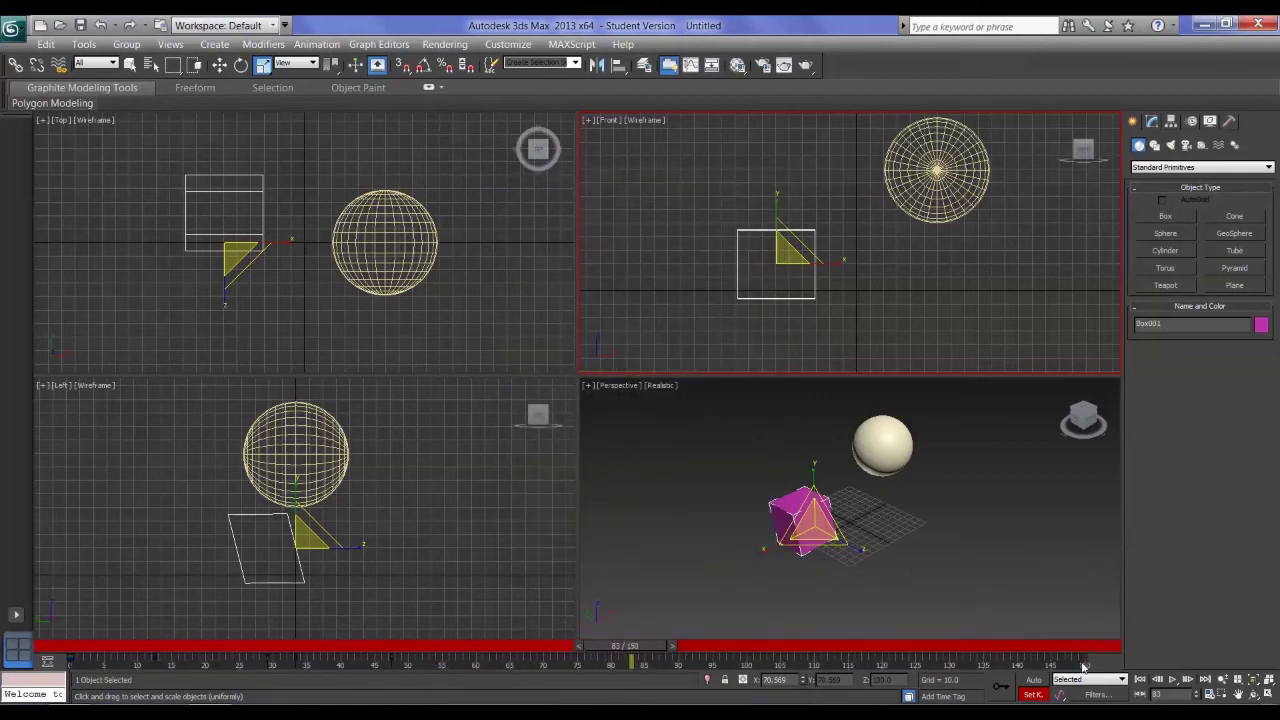
{"action": "left_click_drag", "start_coordinate": [648, 652], "coordinate": [1012, 652]}
{"action": "key", "text": "End"}
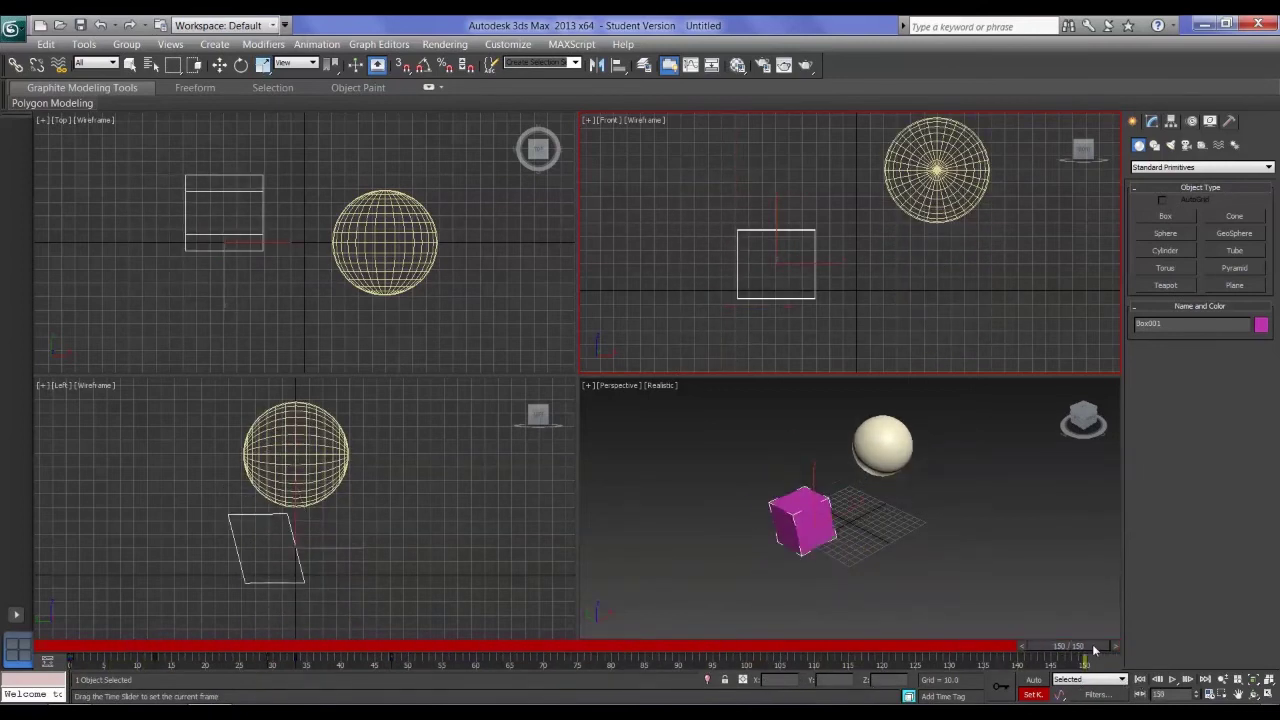
{"action": "left_click_drag", "start_coordinate": [1094, 650], "coordinate": [462, 647]}
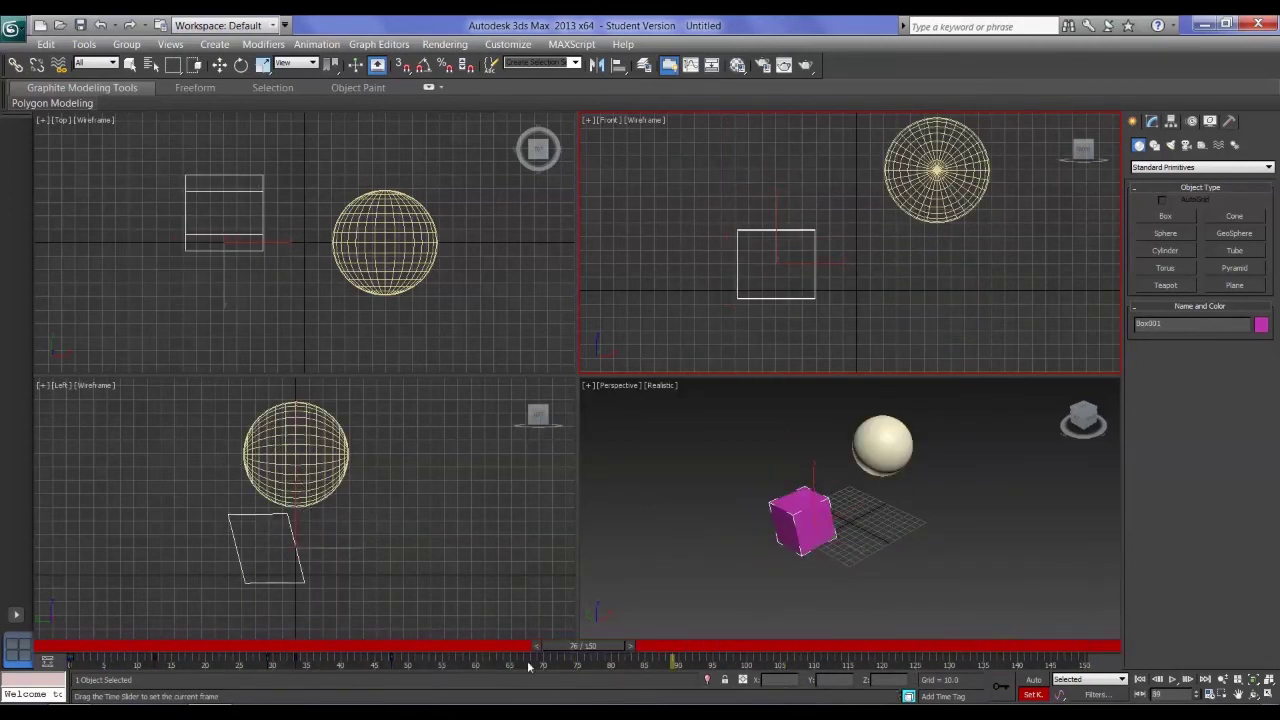
Change the end time to 1000, scrub the longer timeline, then reopen Time Configuration.
{"action": "left_click", "coordinate": [1209, 697]}
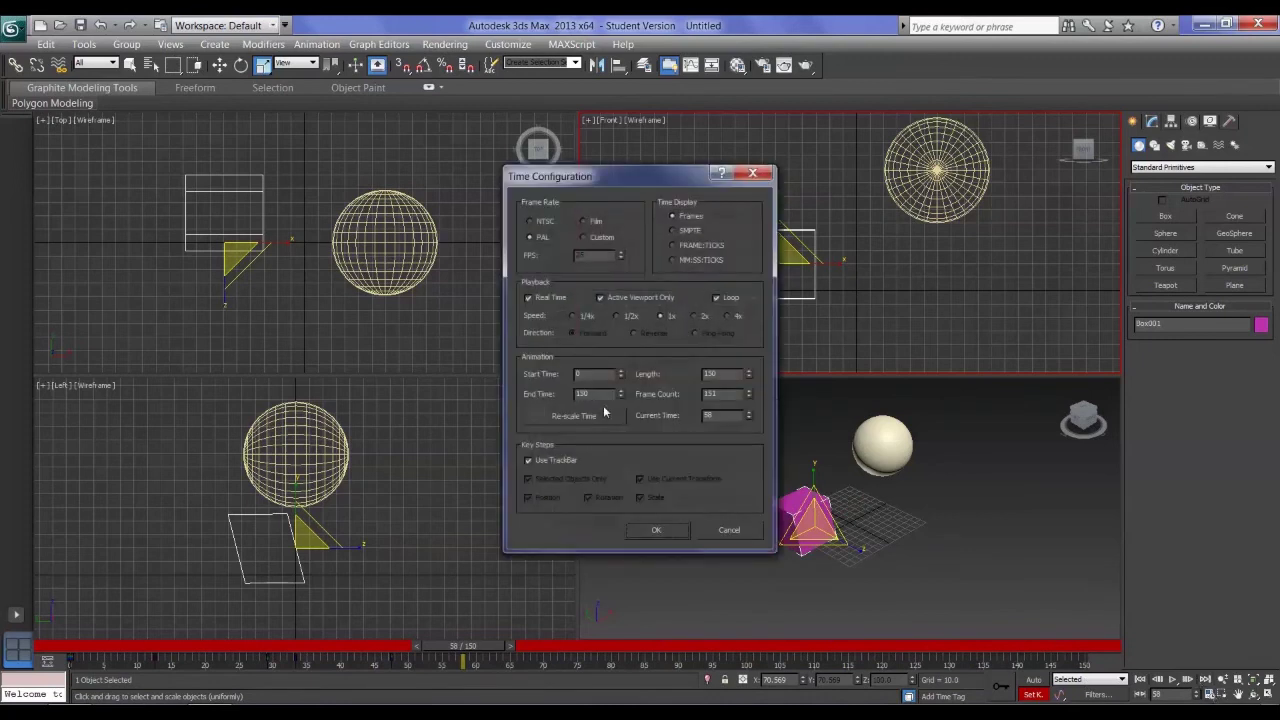
{"action": "type", "text": "1000"}
{"action": "left_click", "coordinate": [657, 529]}
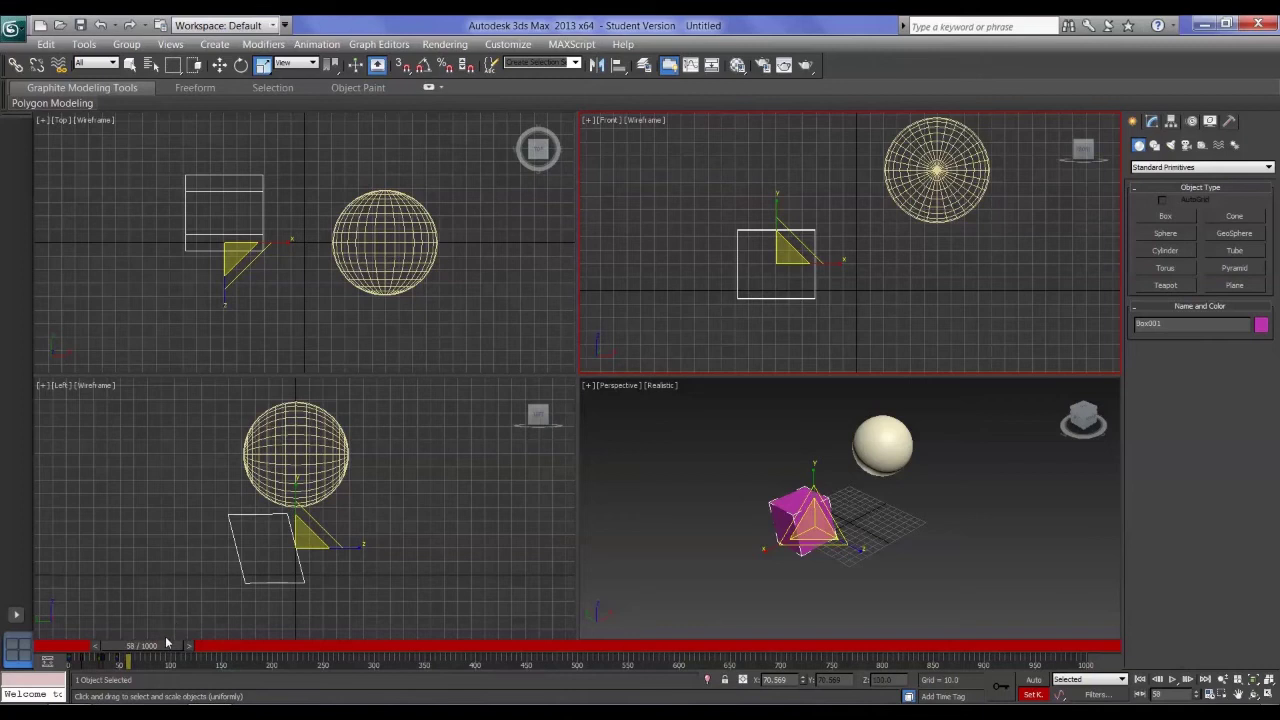
{"action": "left_click_drag", "start_coordinate": [155, 647], "coordinate": [928, 664]}
{"action": "left_click_drag", "start_coordinate": [822, 677], "coordinate": [413, 662]}
{"action": "left_click_drag", "start_coordinate": [530, 687], "coordinate": [640, 677]}
{"action": "key", "text": "r"}
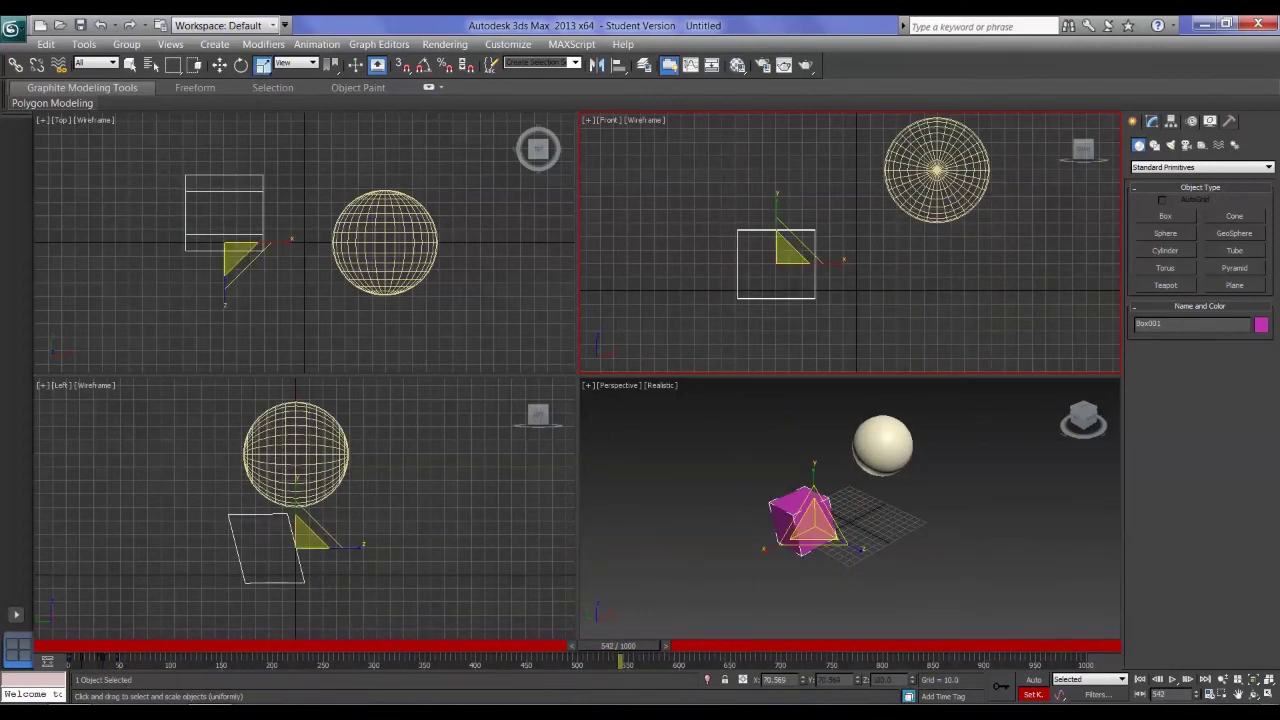
{"action": "left_click", "coordinate": [1209, 695]}
Set the animation range to frames 300–400 and scrub back from frame 338 to 301.
{"action": "double_click", "coordinate": [590, 373]}
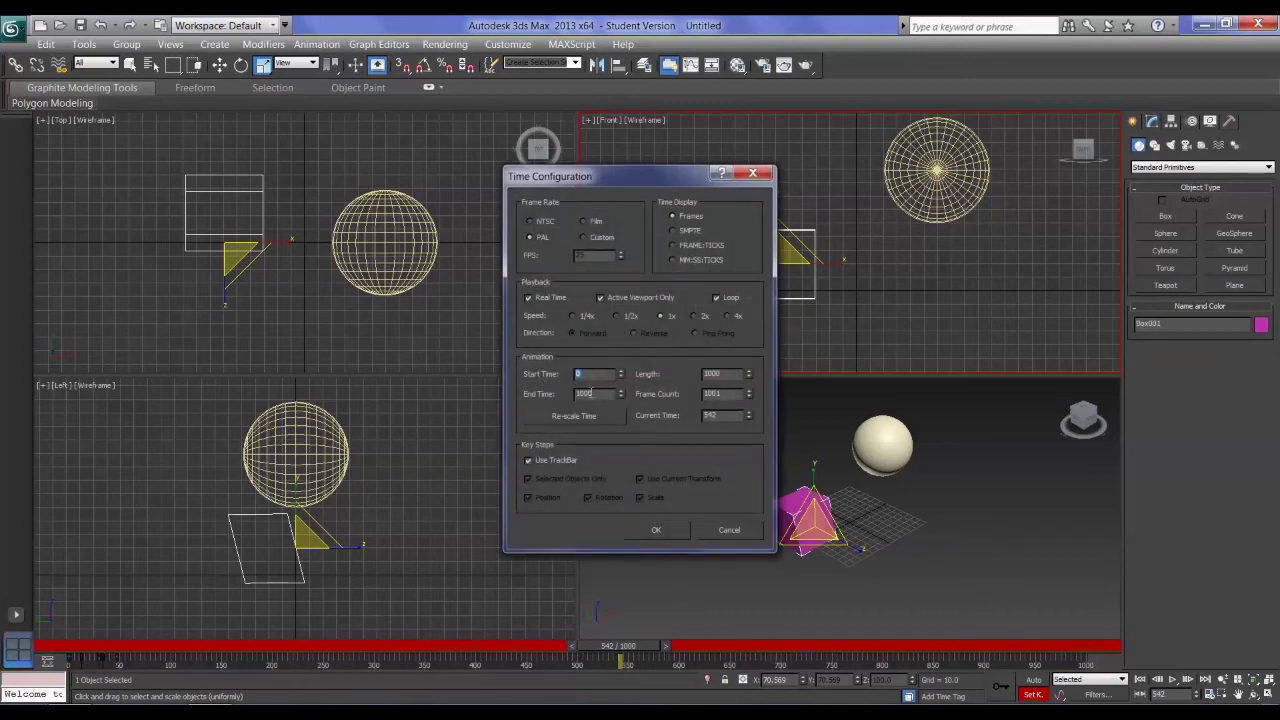
{"action": "type", "text": "300"}
{"action": "key", "text": "Tab"}
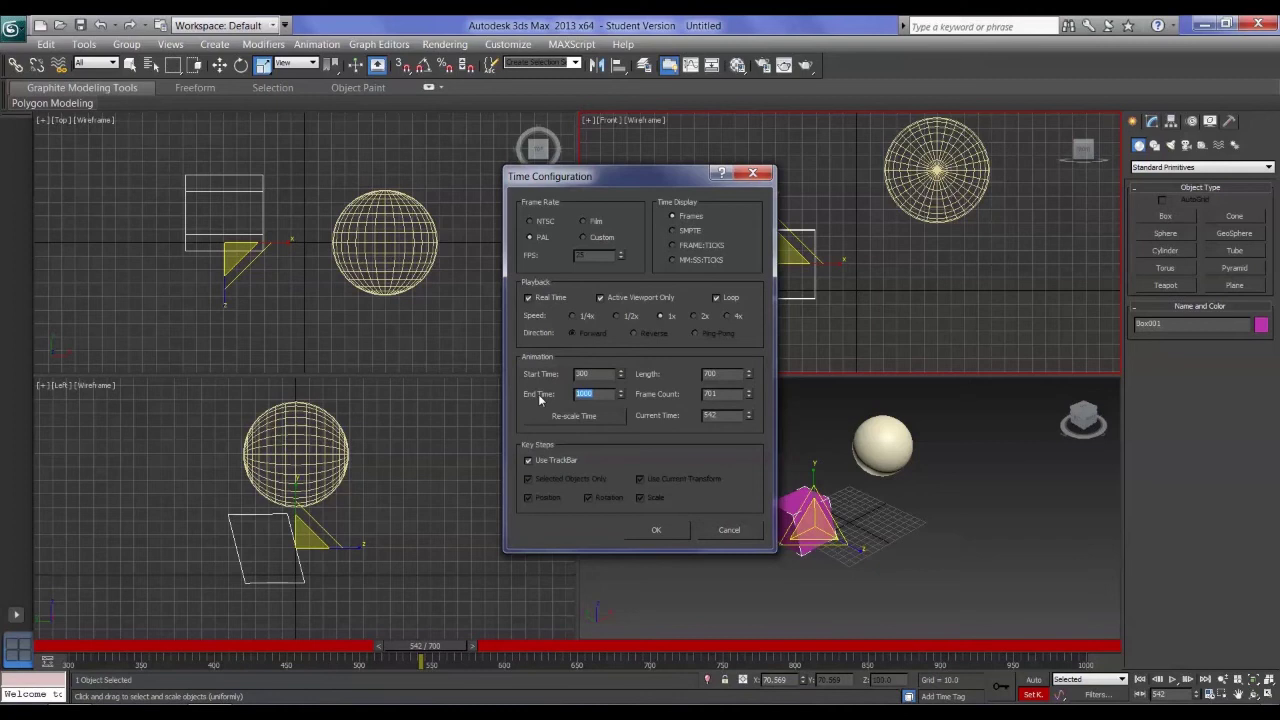
{"action": "type", "text": "400"}
{"action": "left_click", "coordinate": [656, 530]}
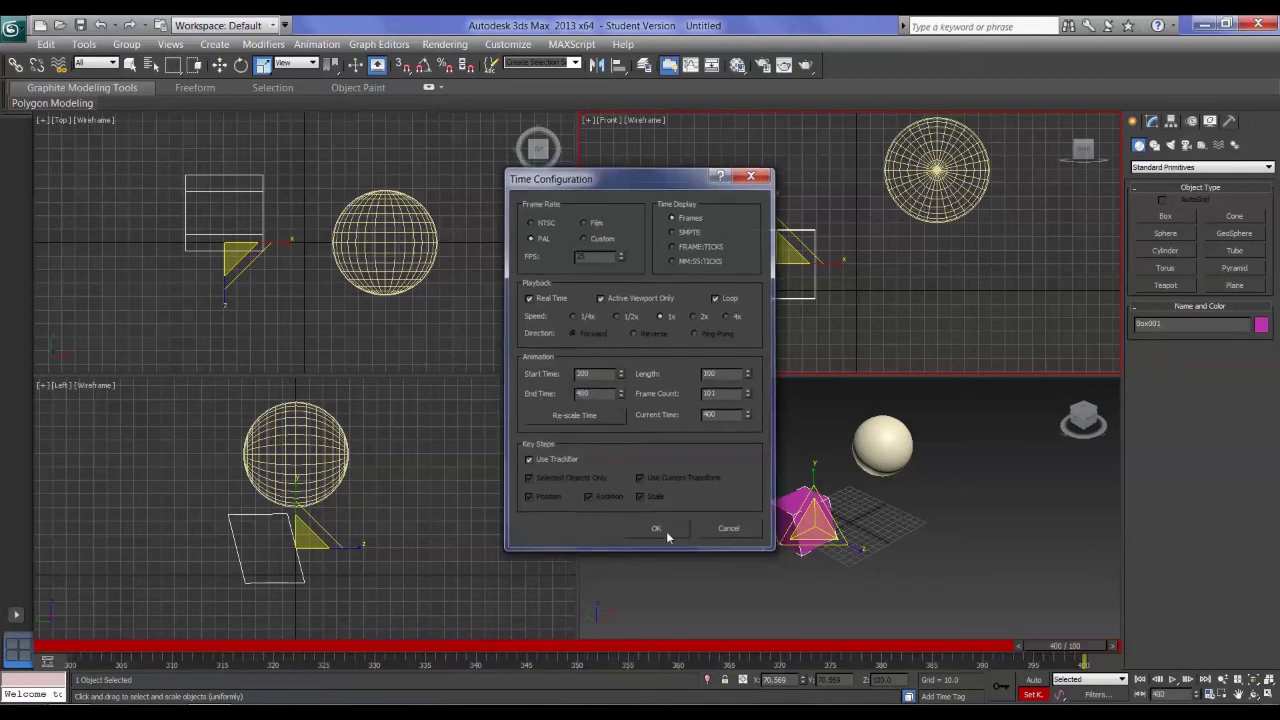
{"action": "left_click_drag", "start_coordinate": [1068, 648], "coordinate": [893, 638]}
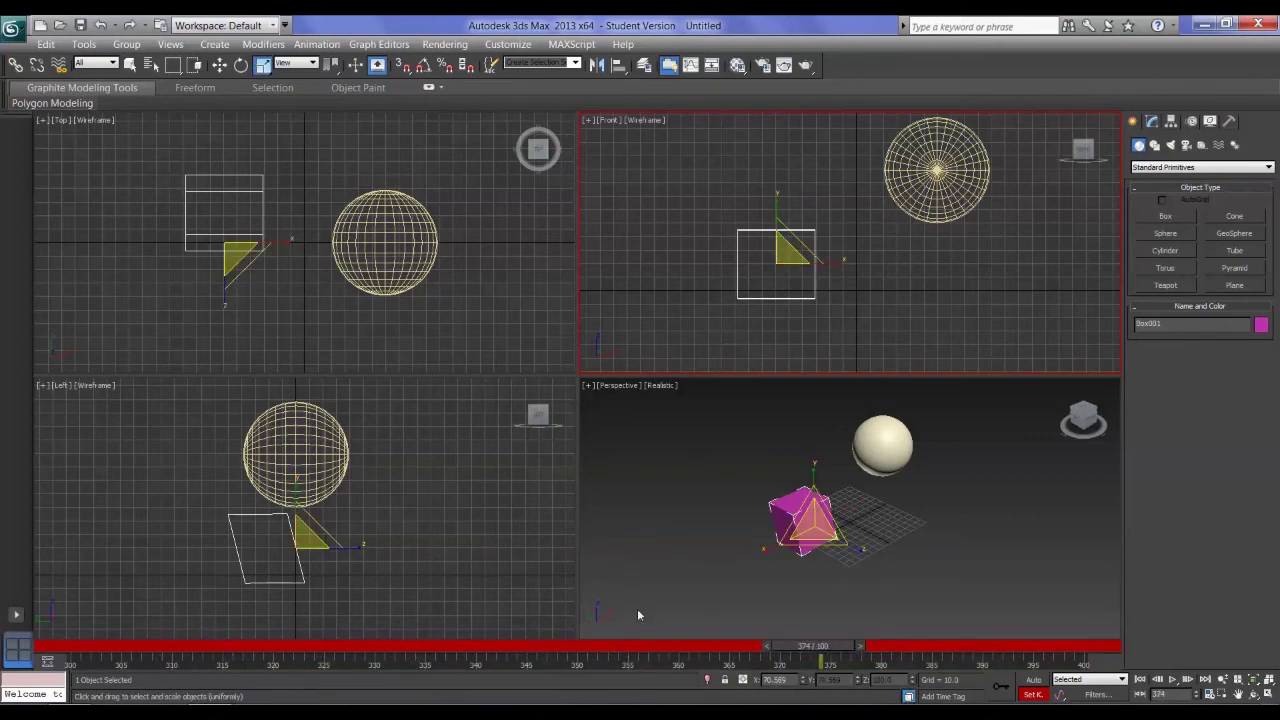
{"action": "left_click_drag", "start_coordinate": [833, 643], "coordinate": [113, 660]}
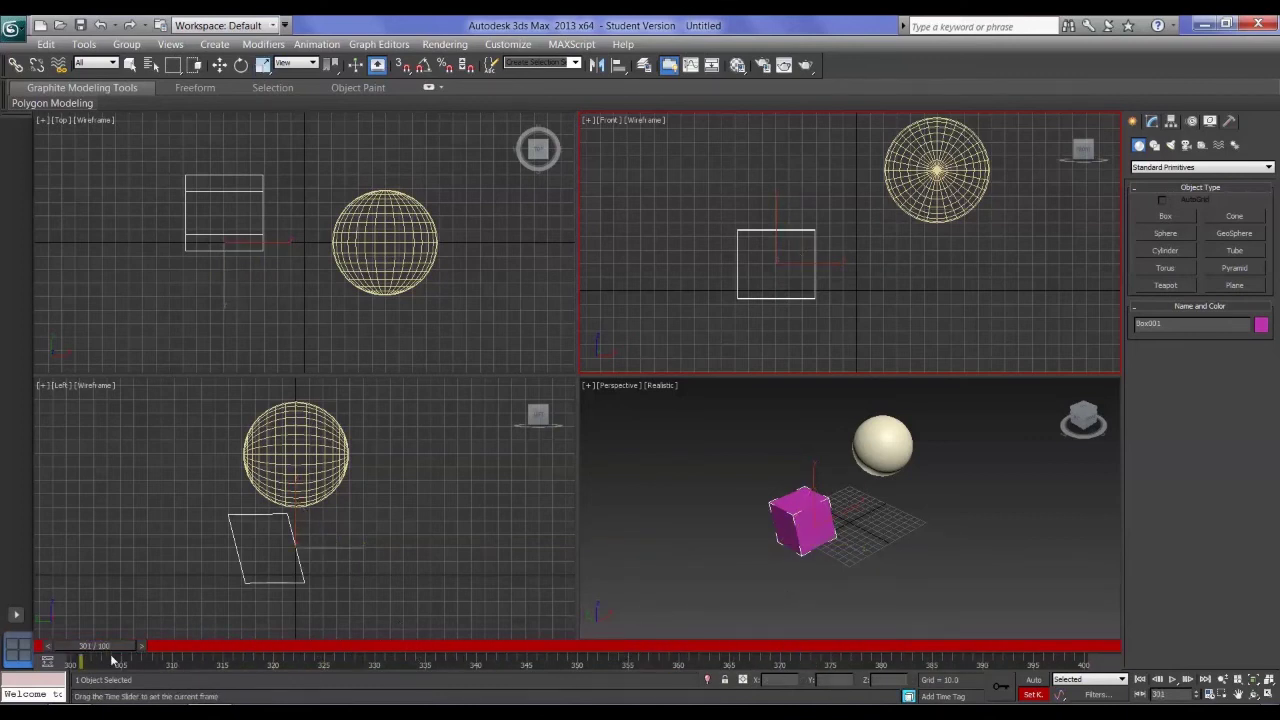
Change the start time to -100 and scrub back to frame -100.
{"action": "left_click", "coordinate": [1211, 699]}
{"action": "double_click", "coordinate": [585, 374]}
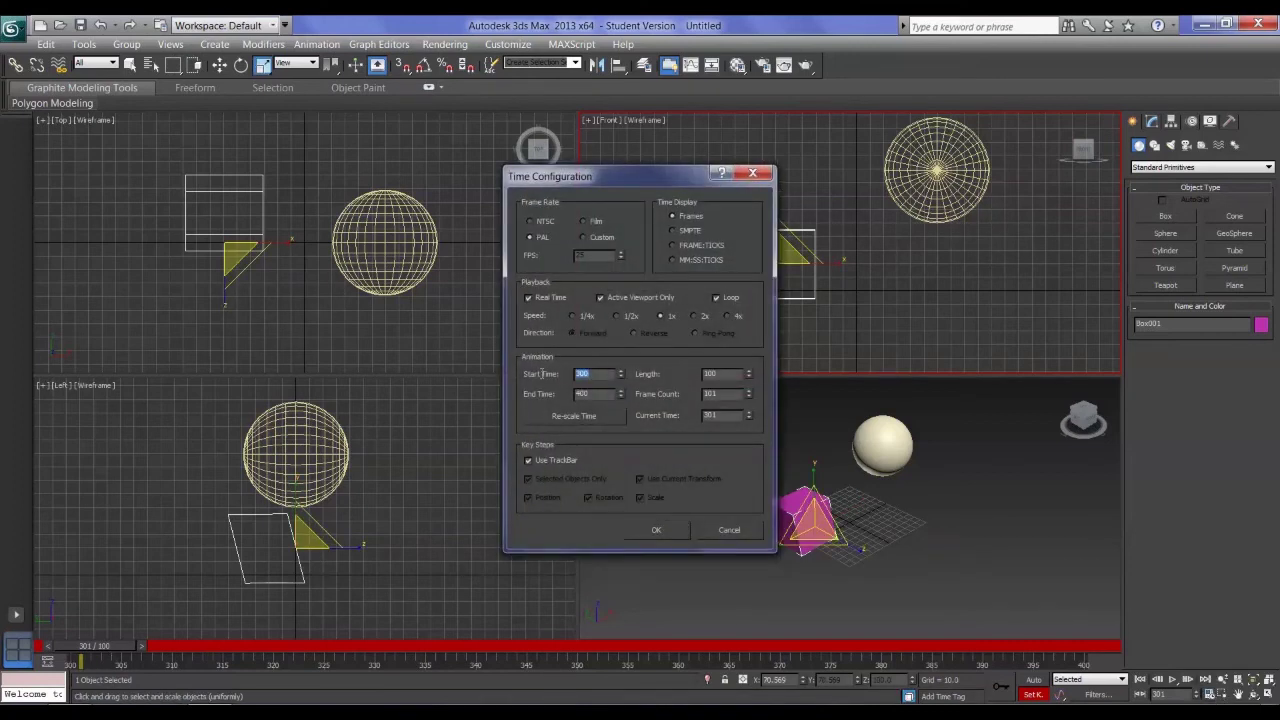
{"action": "type", "text": "-100"}
{"action": "left_click", "coordinate": [667, 529]}
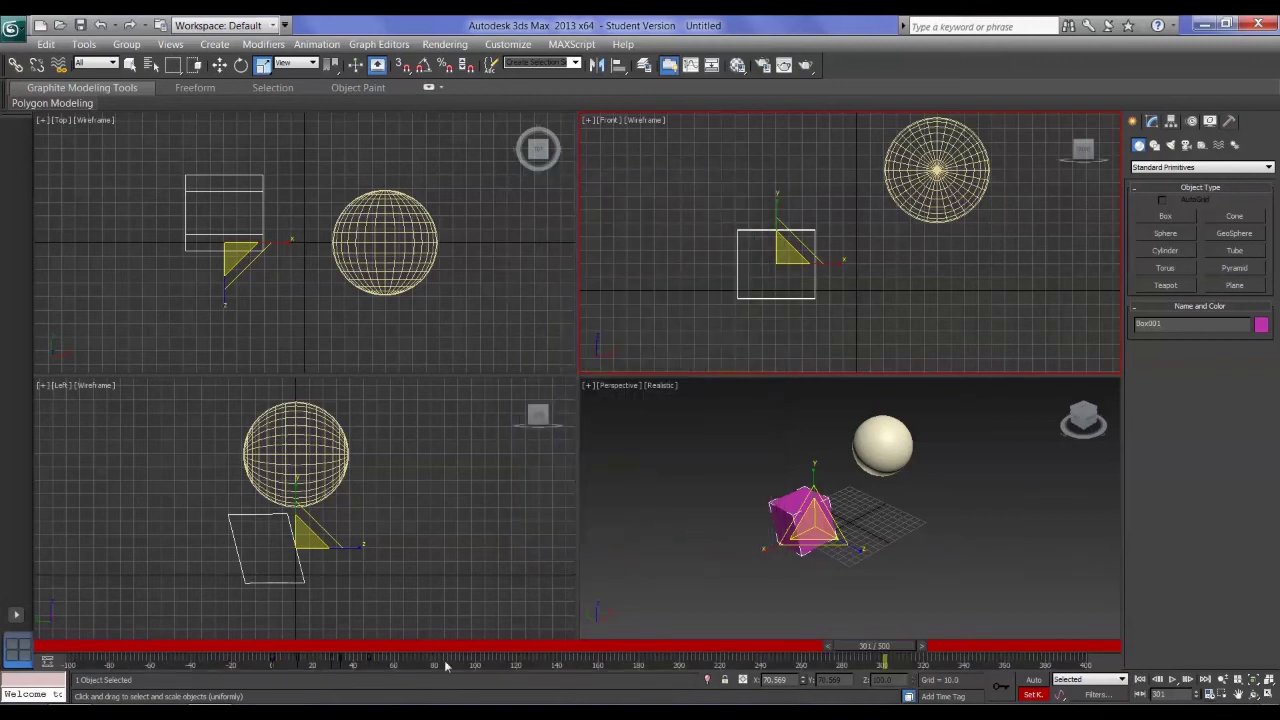
{"action": "left_click_drag", "start_coordinate": [860, 646], "coordinate": [70, 668]}
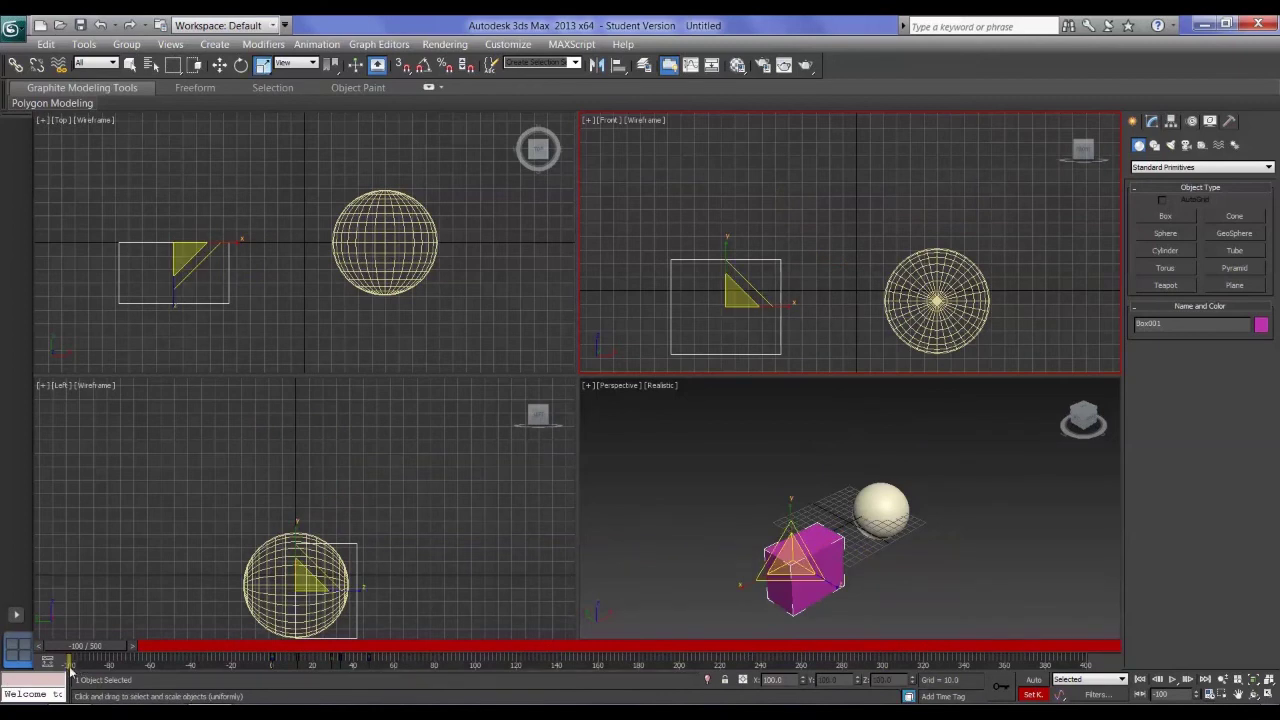
{"action": "left_click_drag", "start_coordinate": [80, 651], "coordinate": [22, 668]}
Reset the animation range to start at frame 0 and end at frame 100.
{"action": "left_click", "coordinate": [1207, 694]}
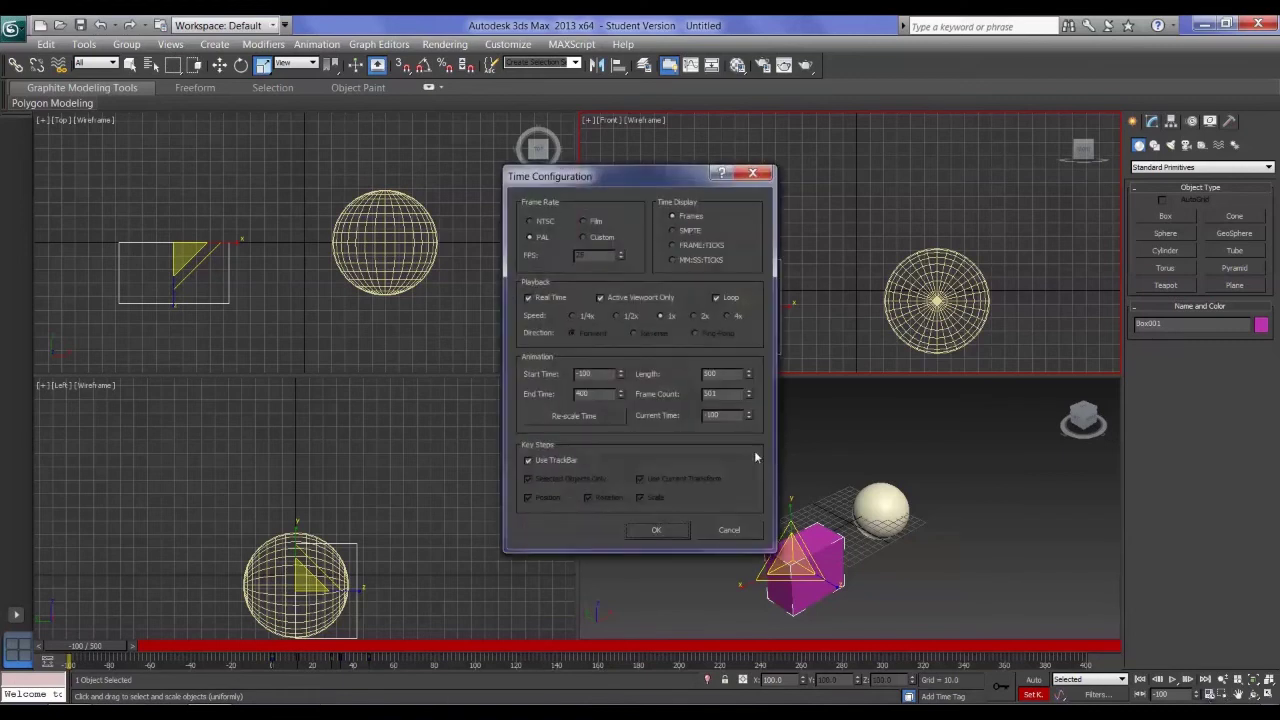
{"action": "left_click_drag", "start_coordinate": [598, 374], "coordinate": [554, 396]}
{"action": "type", "text": "0"}
{"action": "type", "text": "300"}
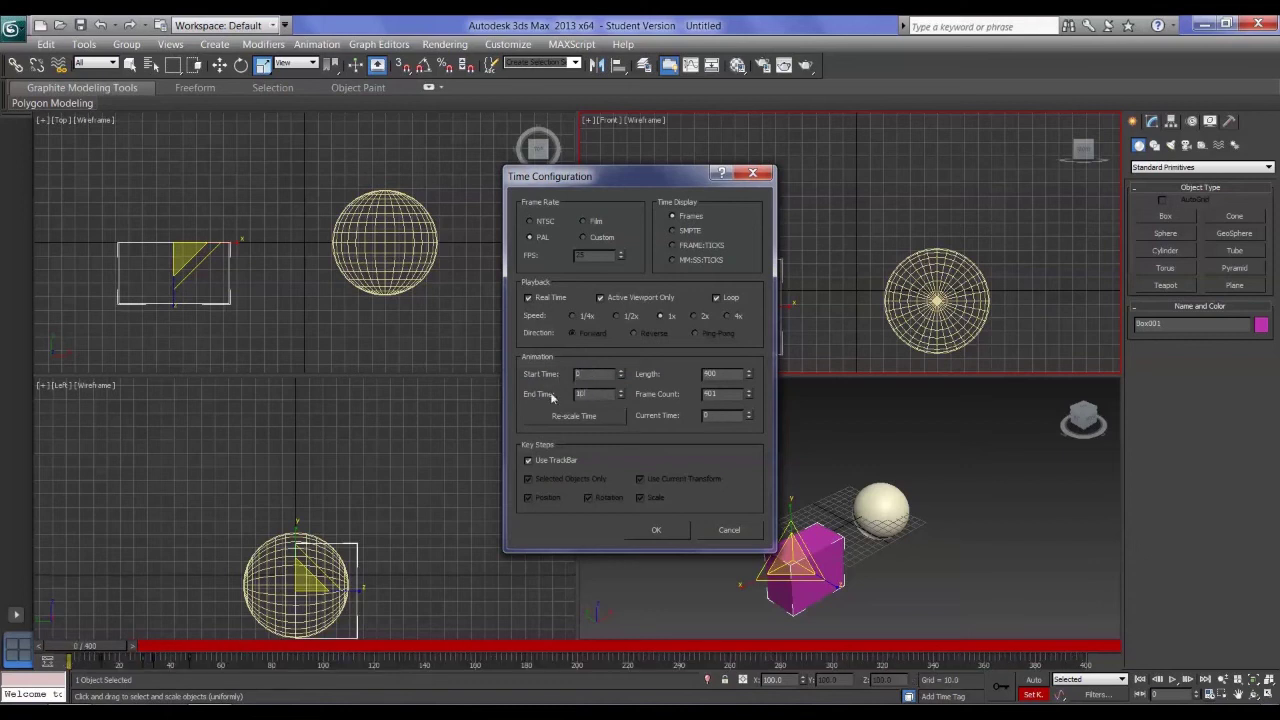
{"action": "type", "text": "100"}
{"action": "left_click", "coordinate": [655, 529]}
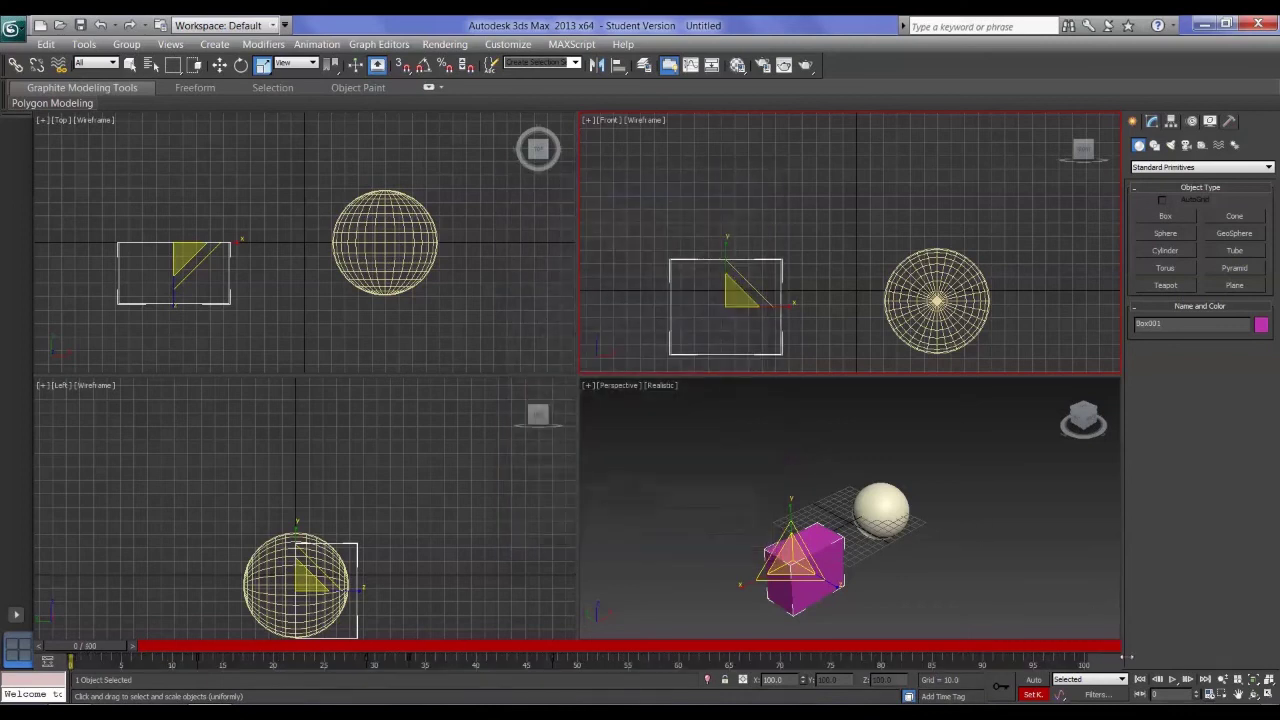
Check Length 100 and Frame Count 101 in Time Configuration, then close it.
{"action": "left_click", "coordinate": [1209, 695]}
{"action": "left_click_drag", "start_coordinate": [719, 373], "coordinate": [703, 376]}
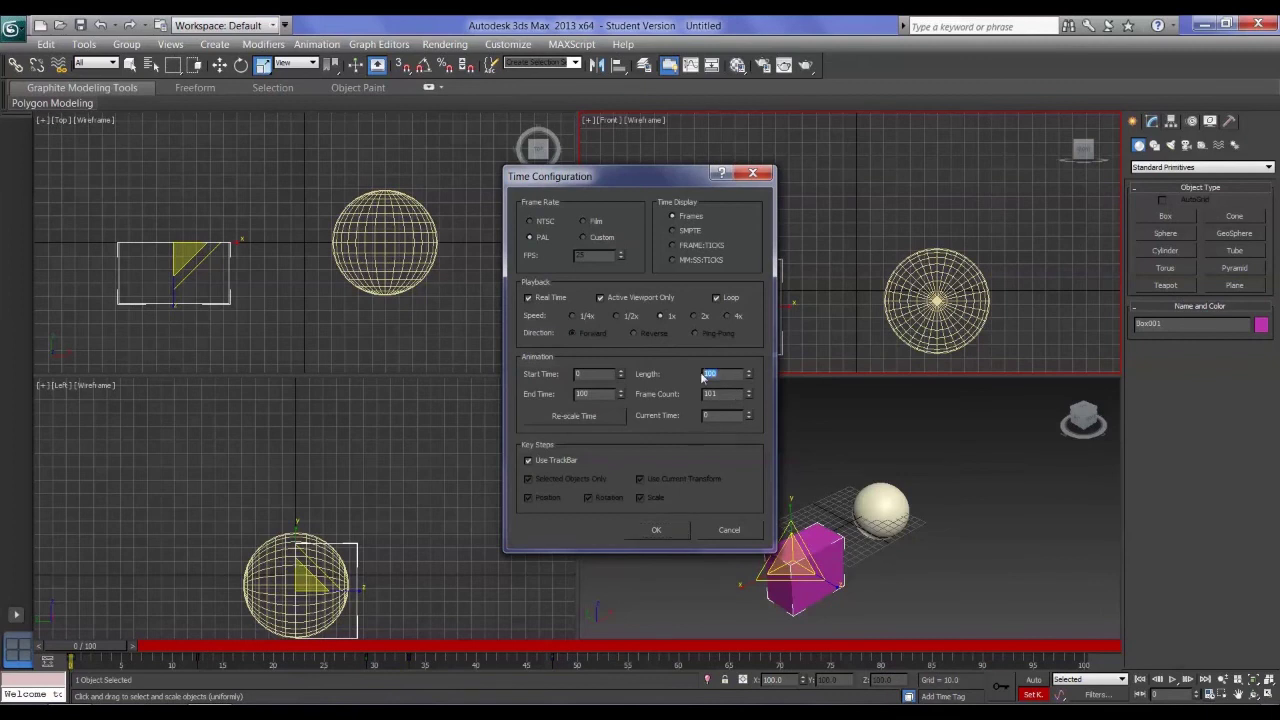
{"action": "left_click_drag", "start_coordinate": [719, 393], "coordinate": [702, 394]}
{"action": "left_click", "coordinate": [678, 532]}
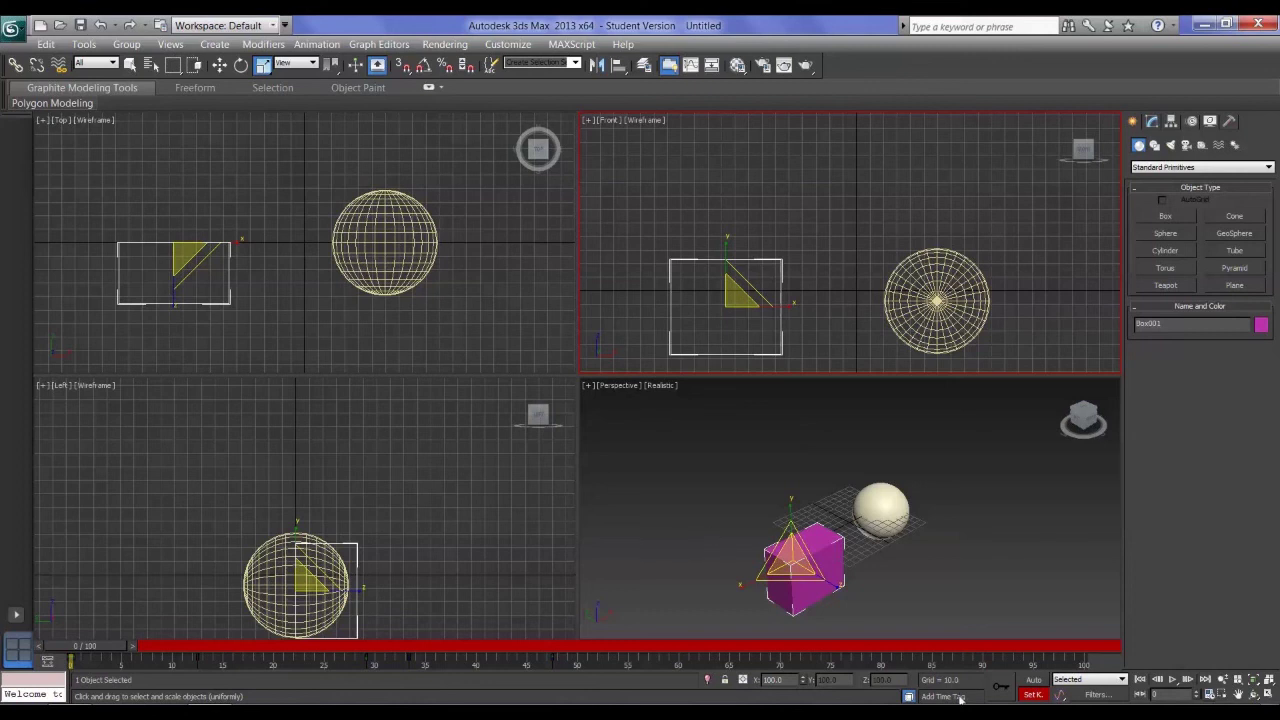
Select the pink box in scale mode and scrub the animation to around frame 28.
{"action": "left_click_drag", "start_coordinate": [92, 646], "coordinate": [368, 676]}
{"action": "key", "text": "r"}
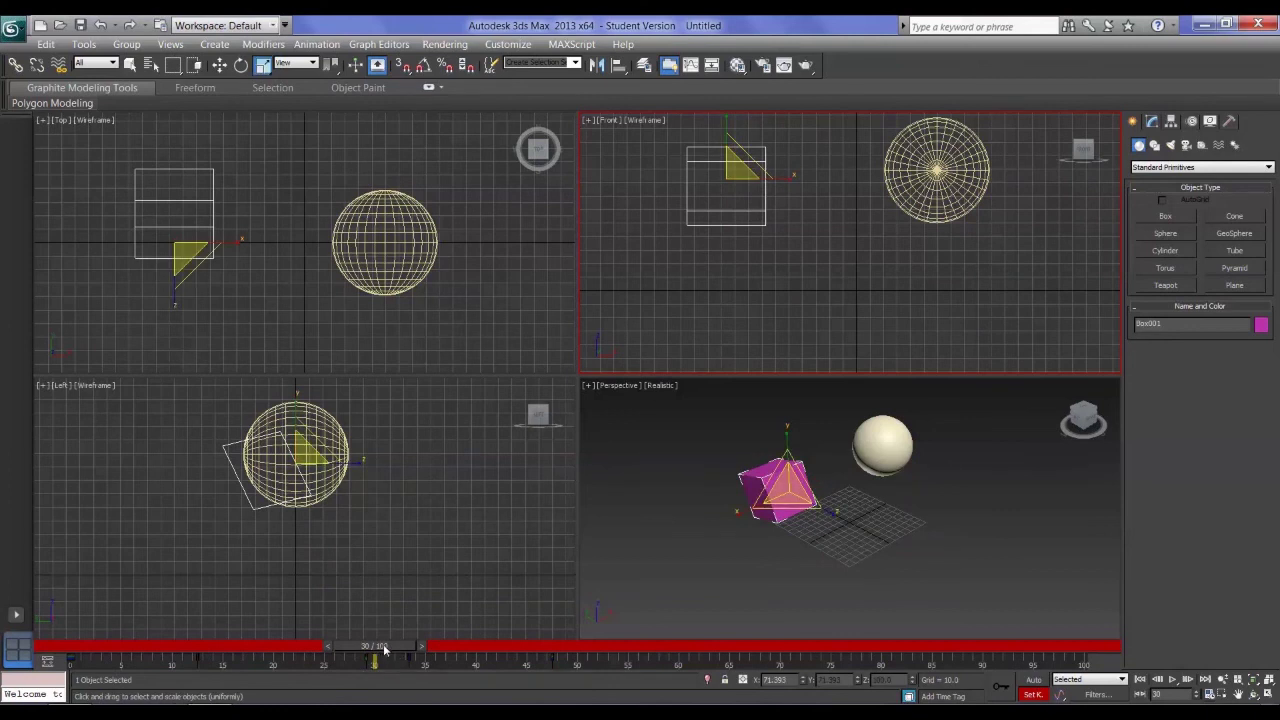
{"action": "left_click", "coordinate": [829, 202]}
{"action": "left_click", "coordinate": [752, 172]}
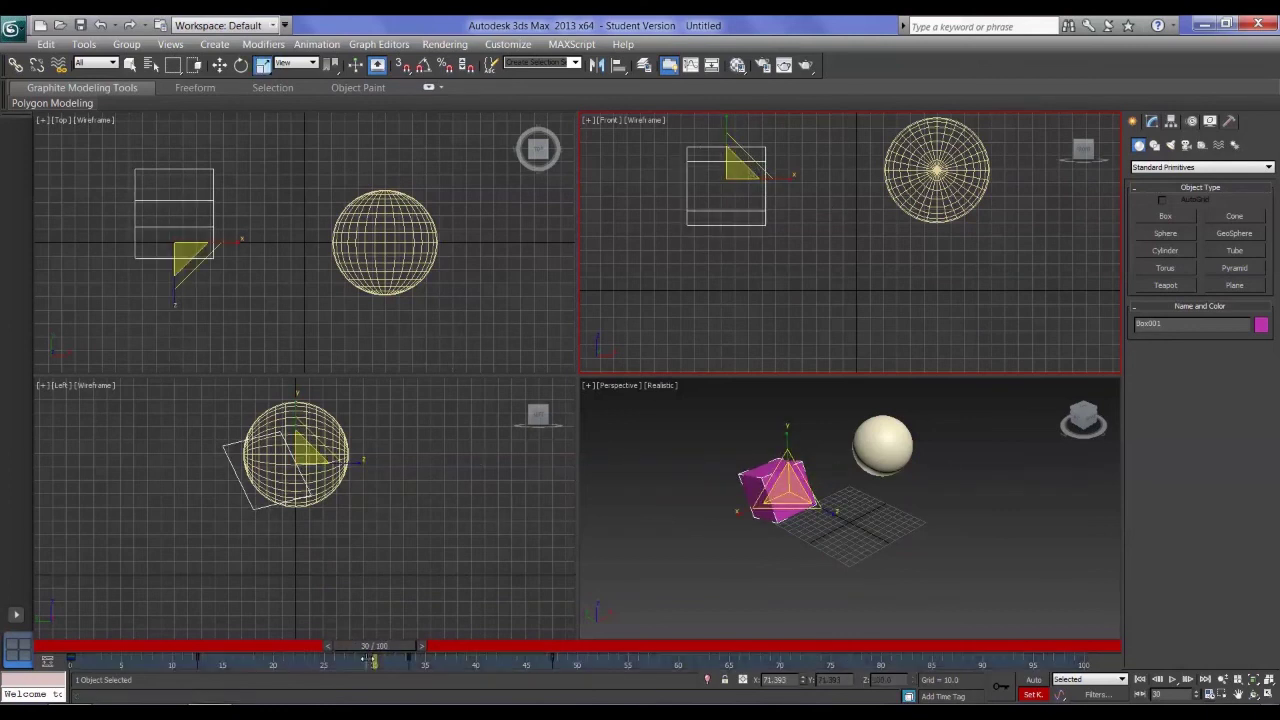
{"action": "mouse_move", "coordinate": [395, 652]}
{"action": "left_mouse_down"}
{"action": "mouse_move", "coordinate": [265, 652]}
{"action": "mouse_move", "coordinate": [400, 667]}
{"action": "left_mouse_up"}
{"action": "key", "text": "r"}
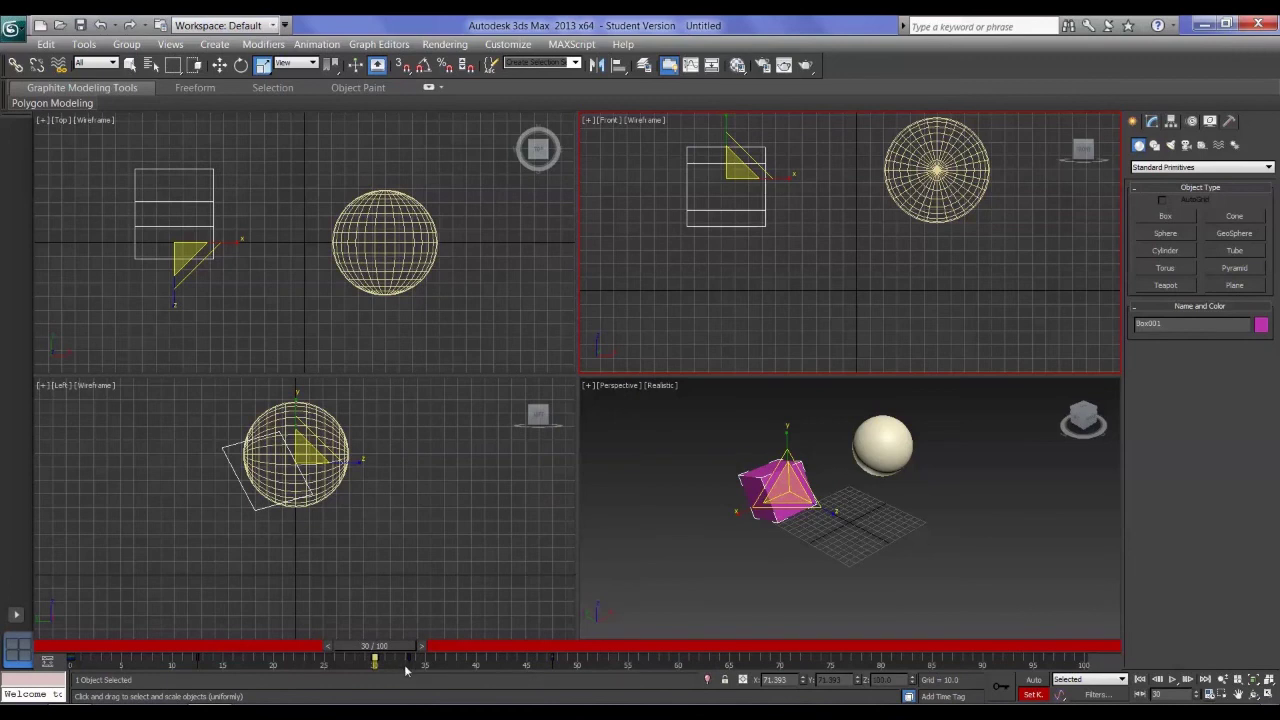
Add a time tag named 'box up' at frame 30 and scrub around it to review.
{"action": "left_click", "coordinate": [953, 700]}
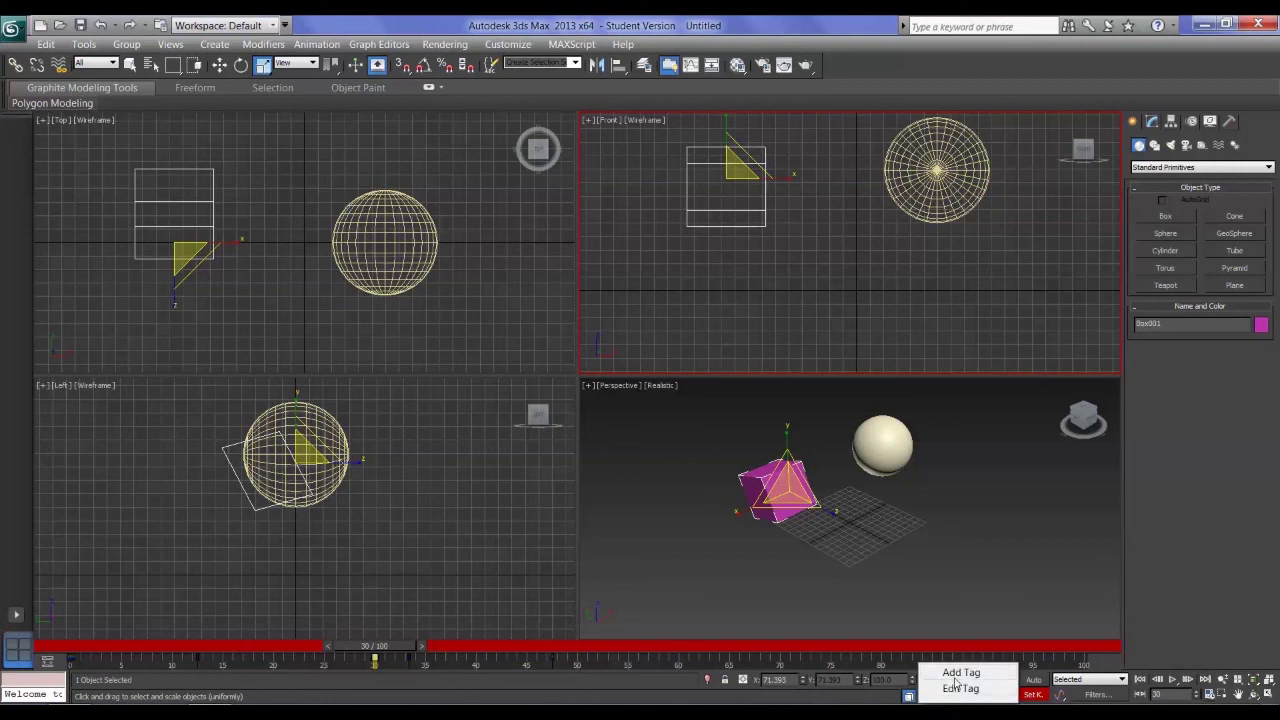
{"action": "left_click", "coordinate": [957, 675]}
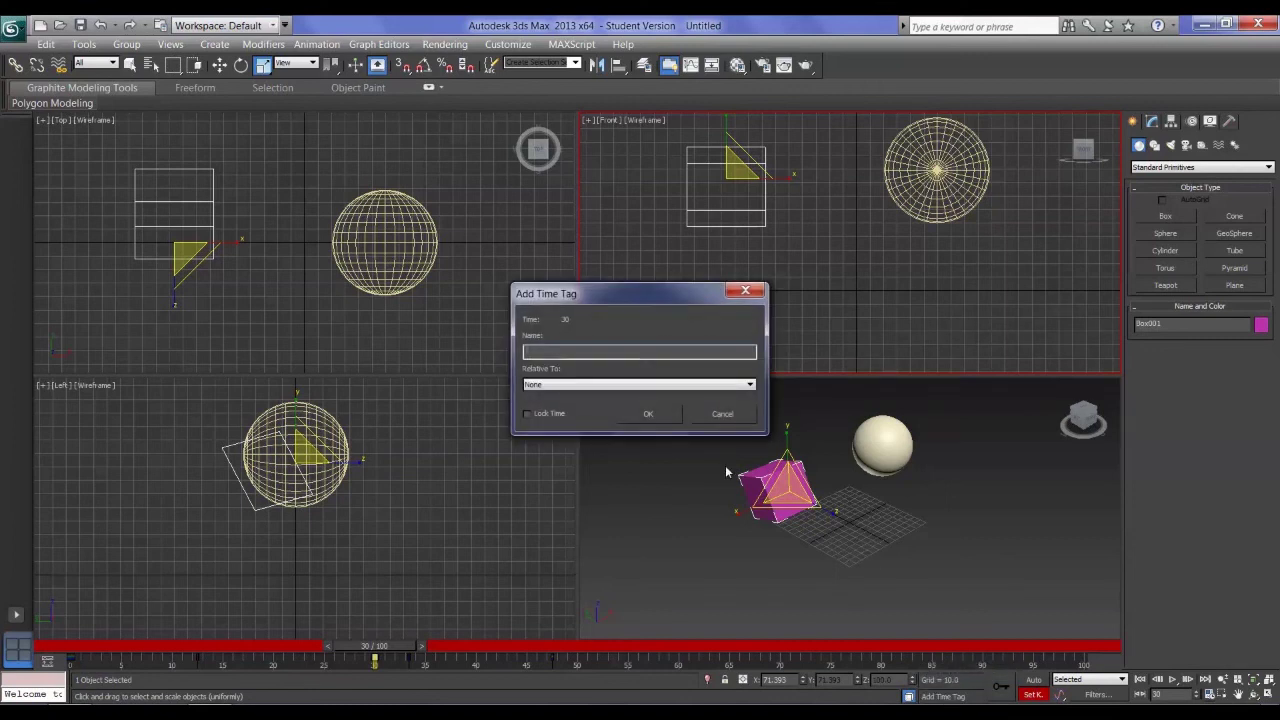
{"action": "type", "text": "box up"}
{"action": "left_click", "coordinate": [648, 413]}
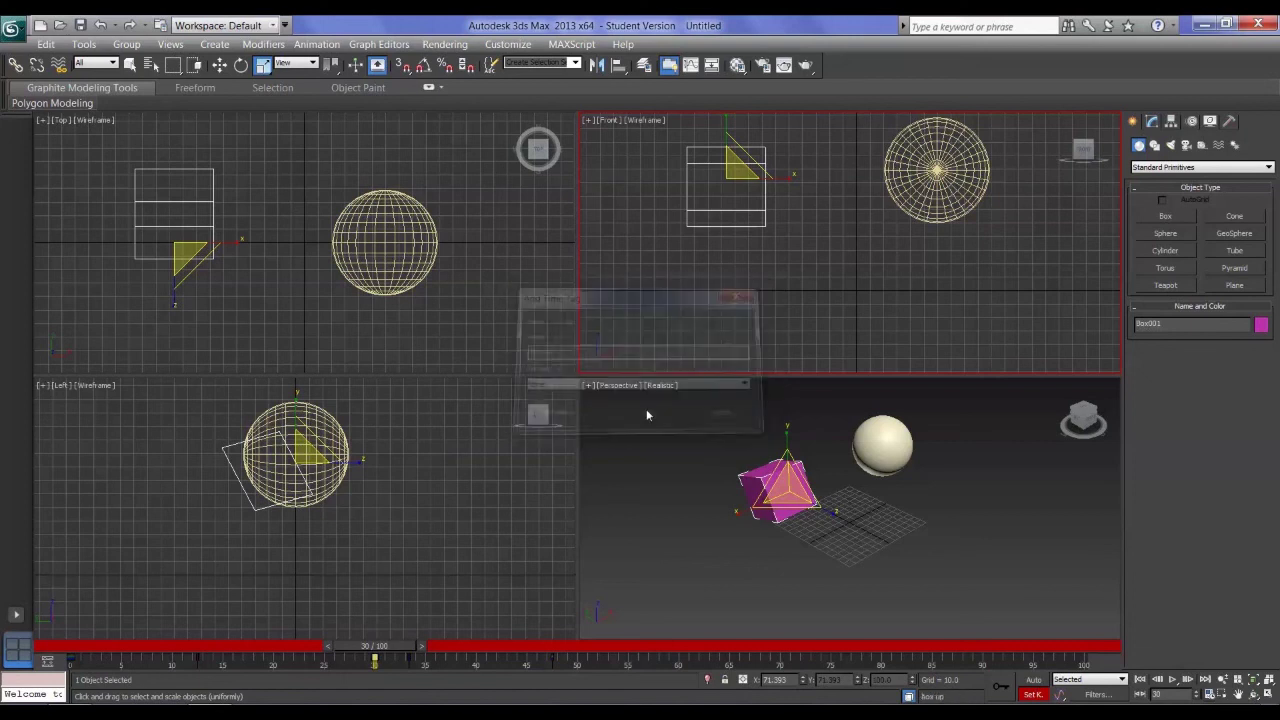
{"action": "mouse_move", "coordinate": [405, 653]}
{"action": "left_mouse_down"}
{"action": "mouse_move", "coordinate": [366, 655]}
{"action": "mouse_move", "coordinate": [408, 653]}
{"action": "left_mouse_up"}
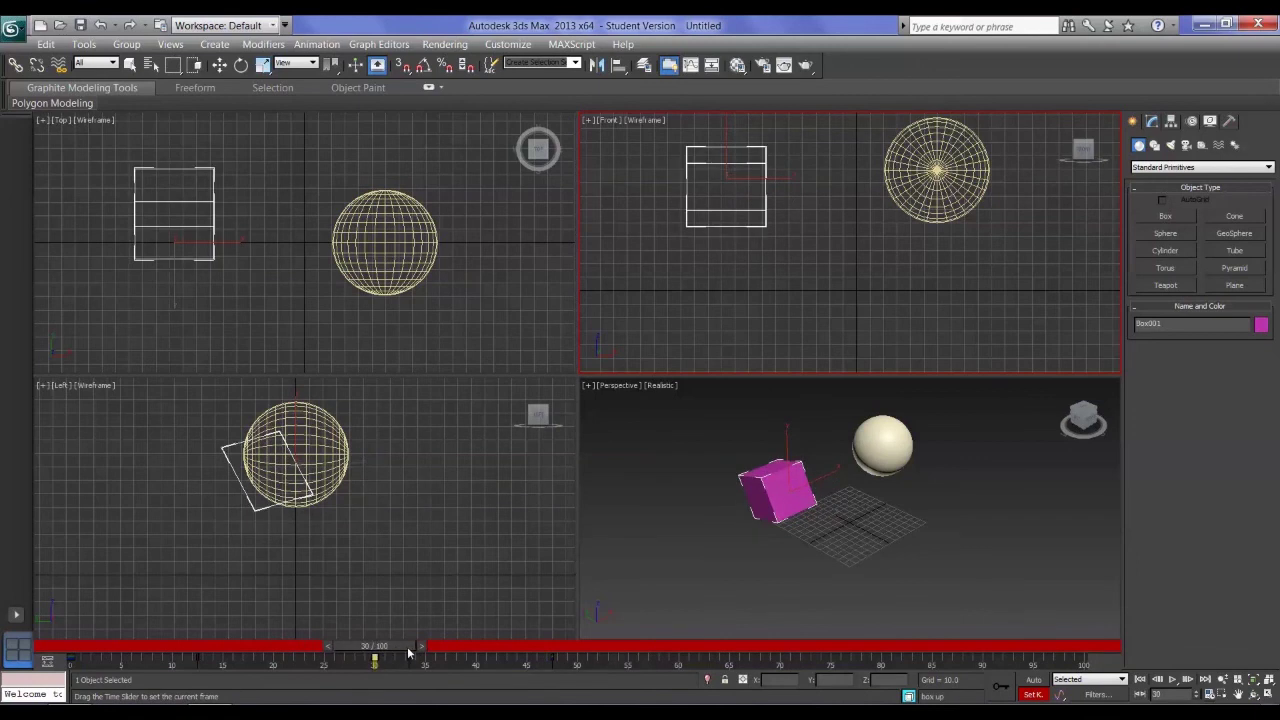
{"action": "key", "text": "r"}
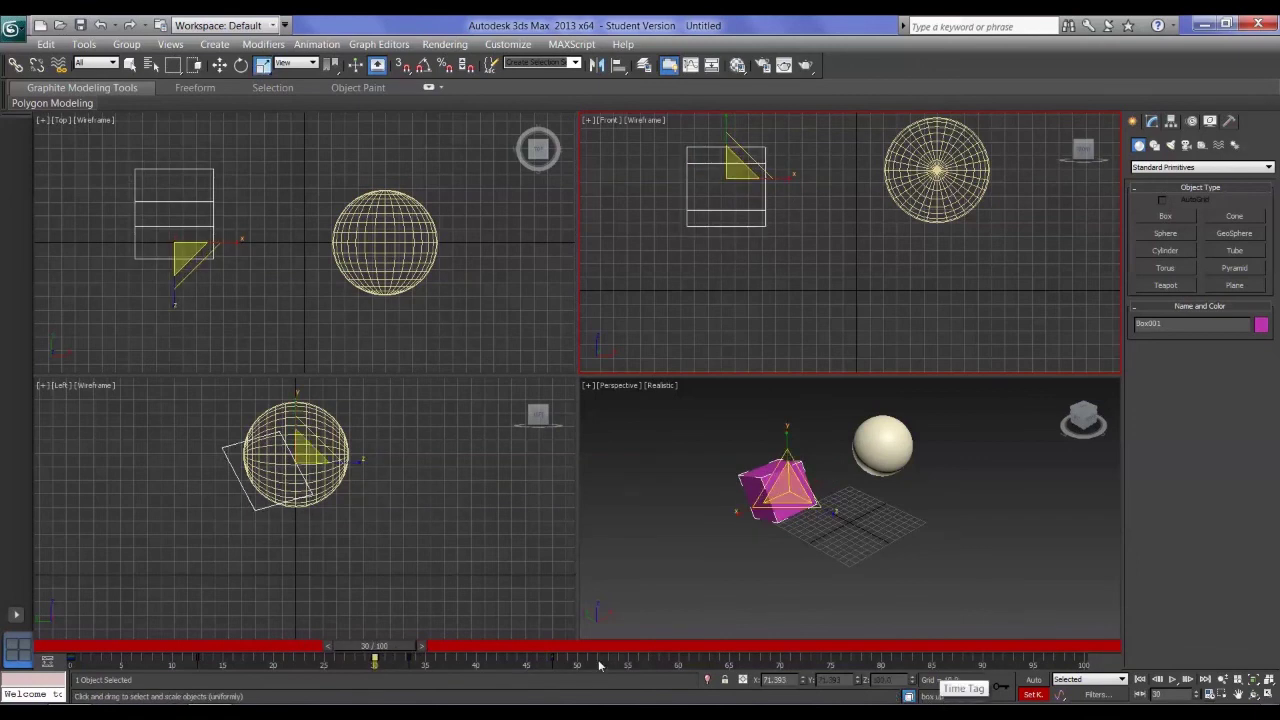
{"action": "mouse_move", "coordinate": [385, 654]}
{"action": "left_mouse_down"}
{"action": "mouse_move", "coordinate": [268, 657]}
{"action": "mouse_move", "coordinate": [399, 656]}
{"action": "left_mouse_up"}
Scrub the animation forward to frame 32 and turn on Auto Key.
{"action": "left_click", "coordinate": [782, 680]}
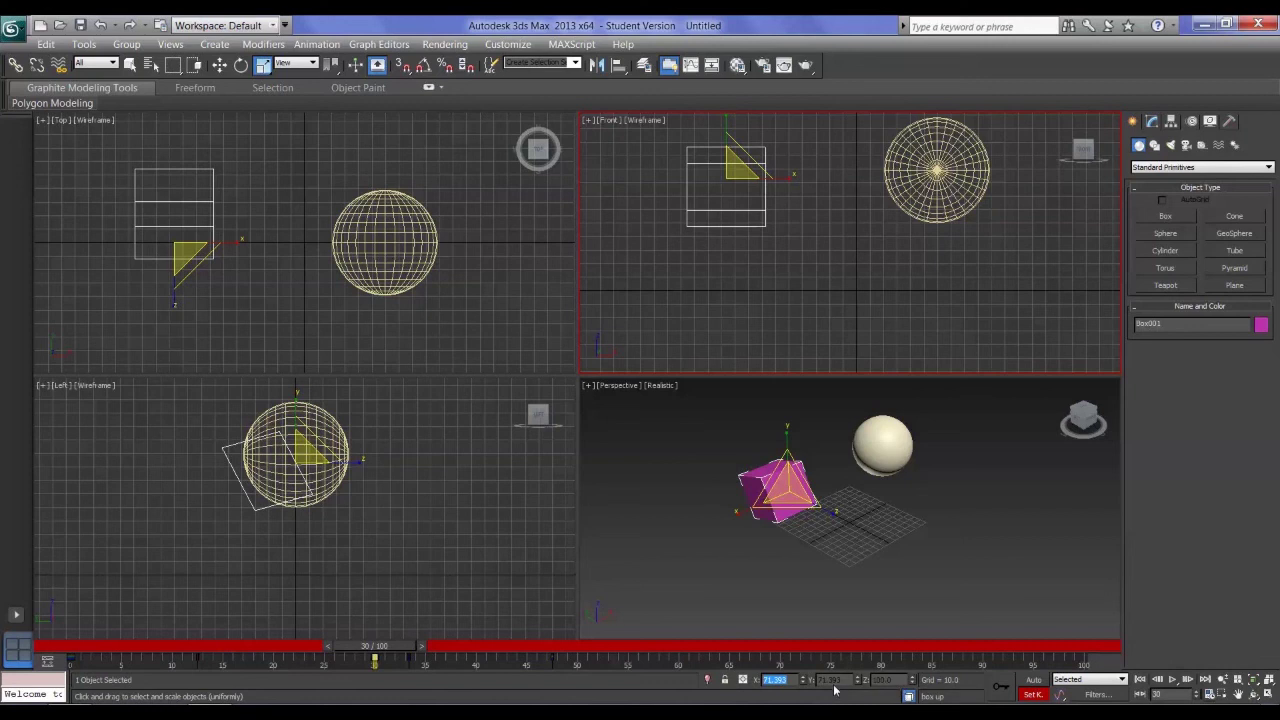
{"action": "left_click_drag", "start_coordinate": [374, 656], "coordinate": [478, 667]}
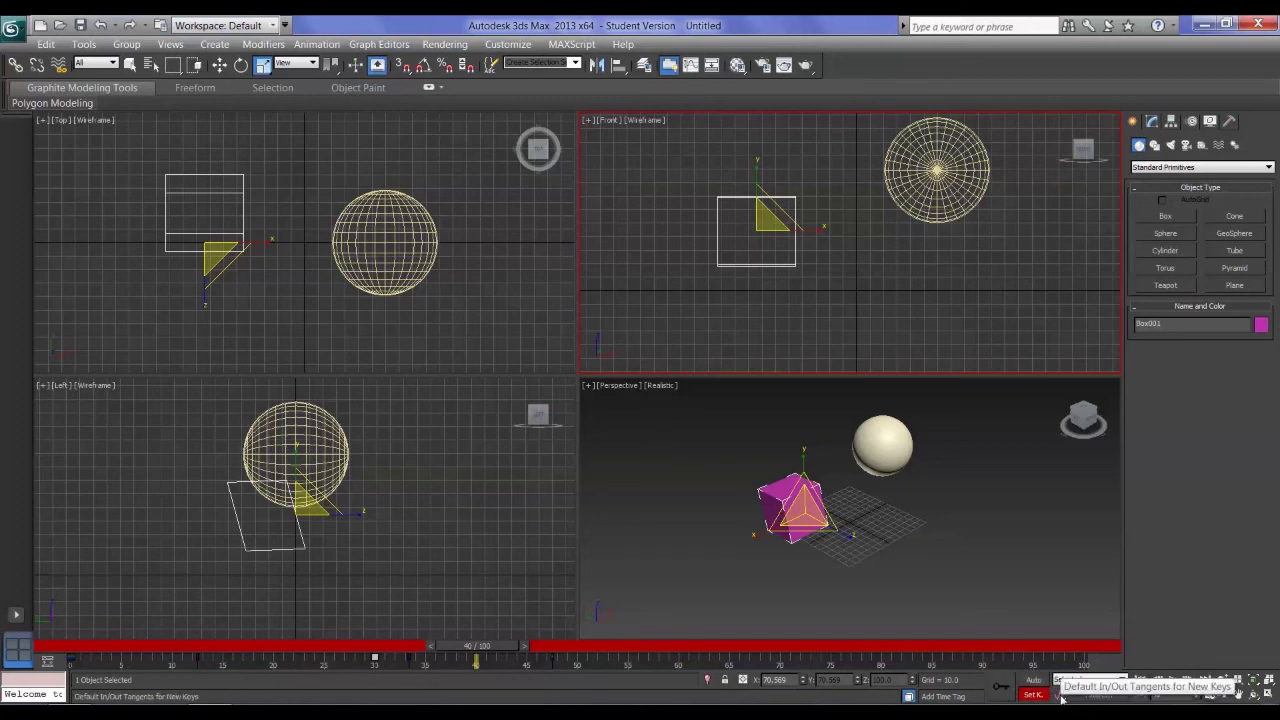
{"action": "key", "text": "n"}
View the tangent types in the Default In/Out Tangents flyout twice, leaving them unchanged.
{"action": "left_click", "coordinate": [1062, 697]}
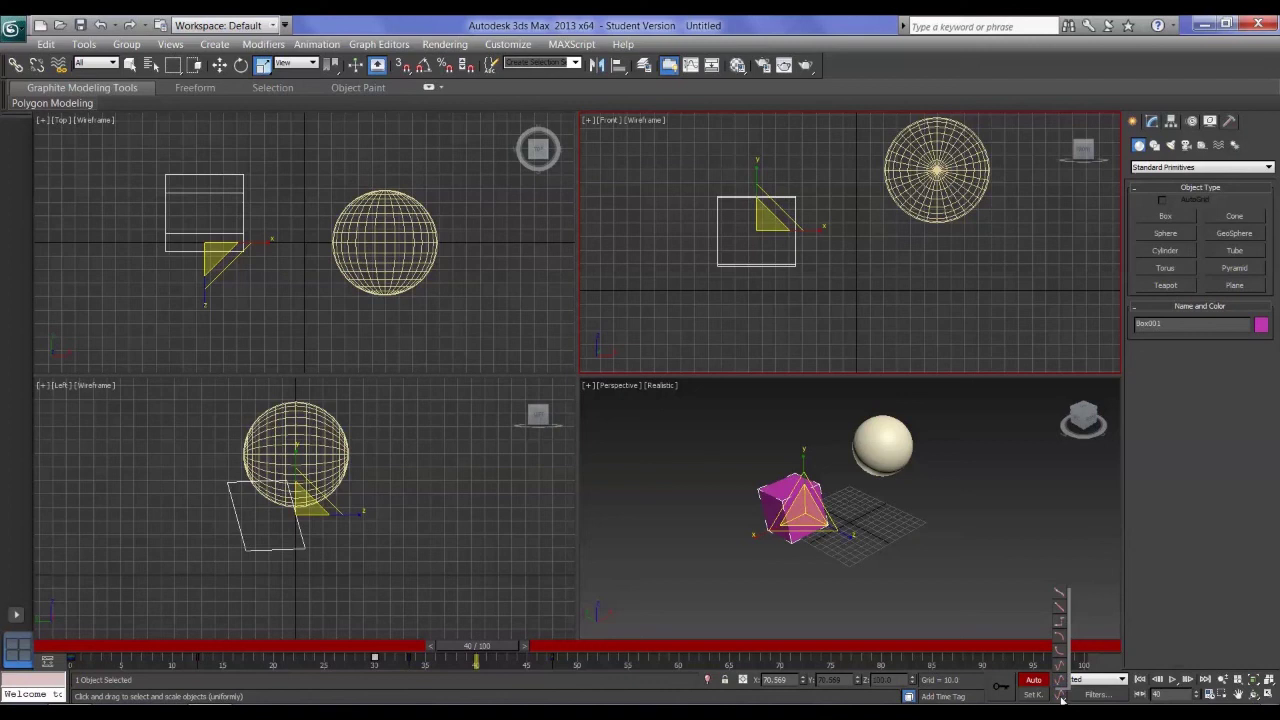
{"action": "left_click", "coordinate": [1063, 699]}
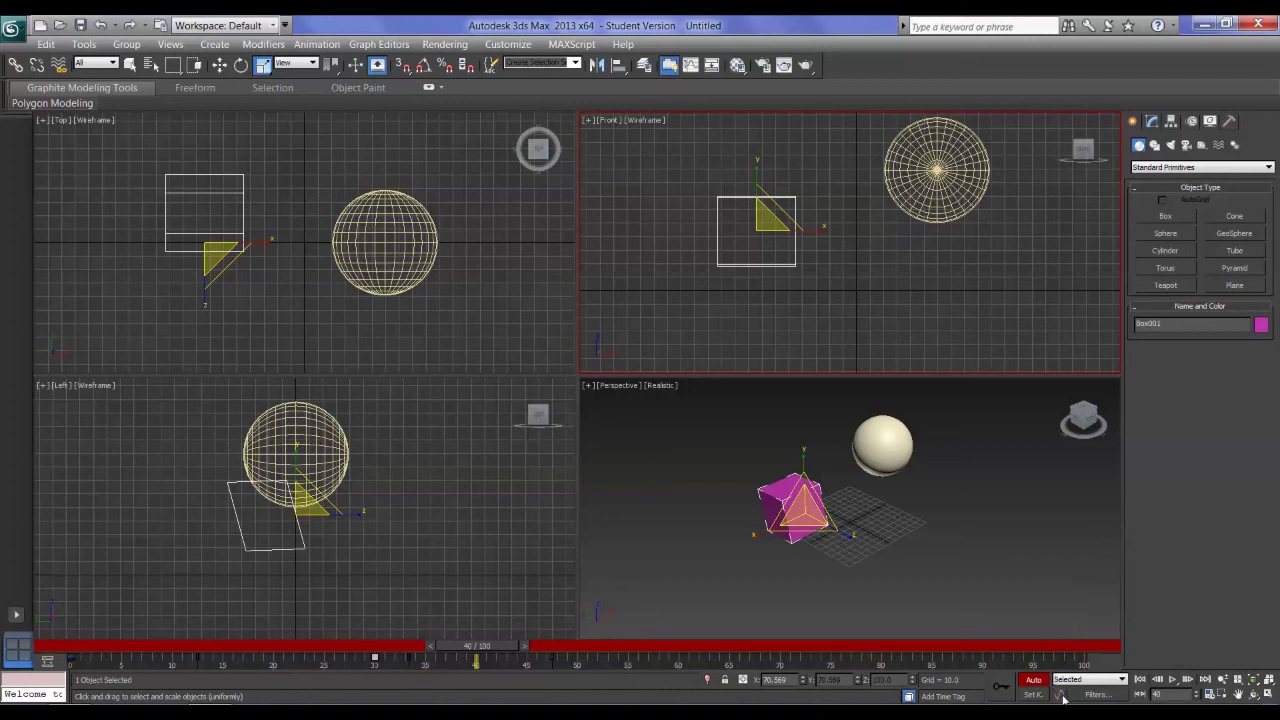
{"action": "left_click", "coordinate": [1063, 698]}
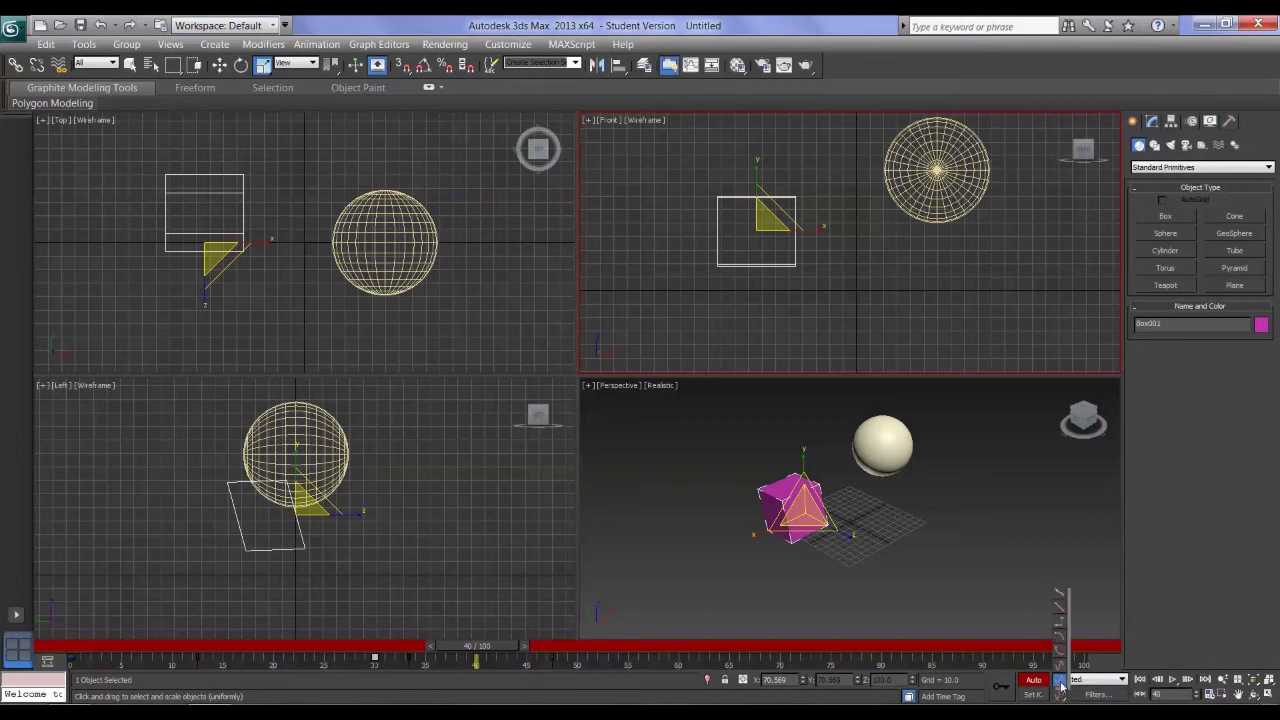
{"action": "left_click", "coordinate": [1060, 698]}
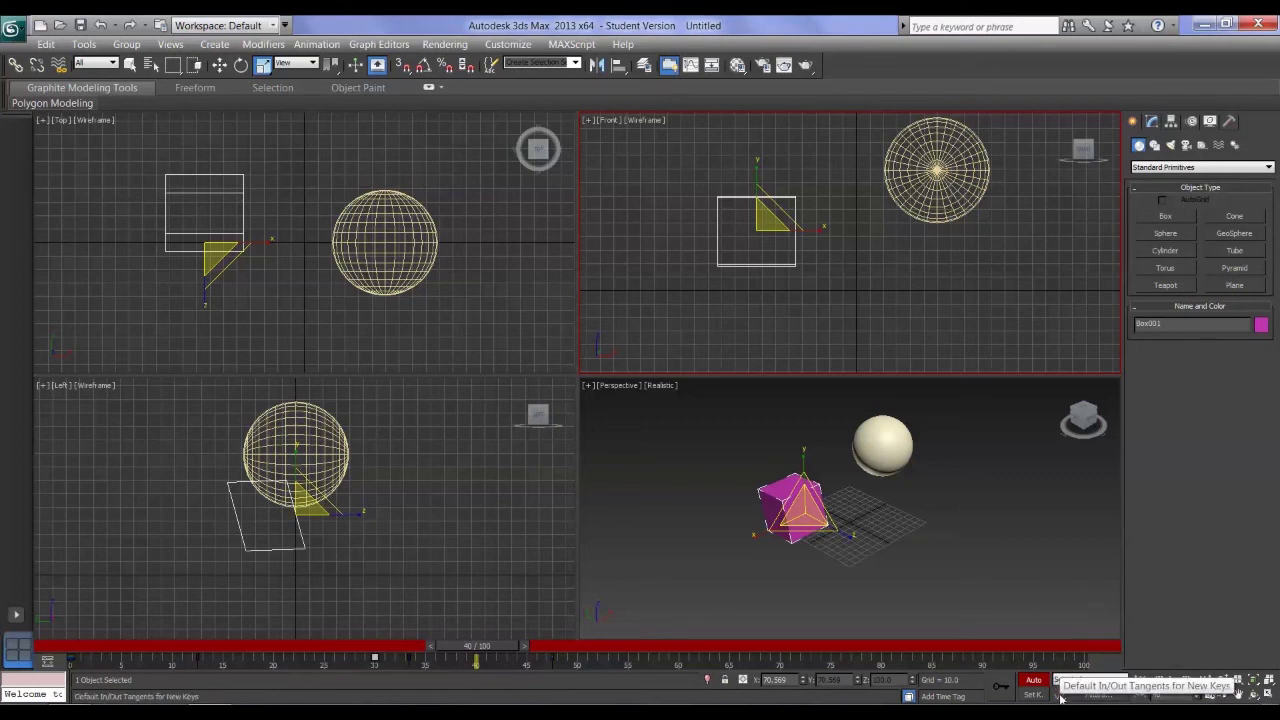